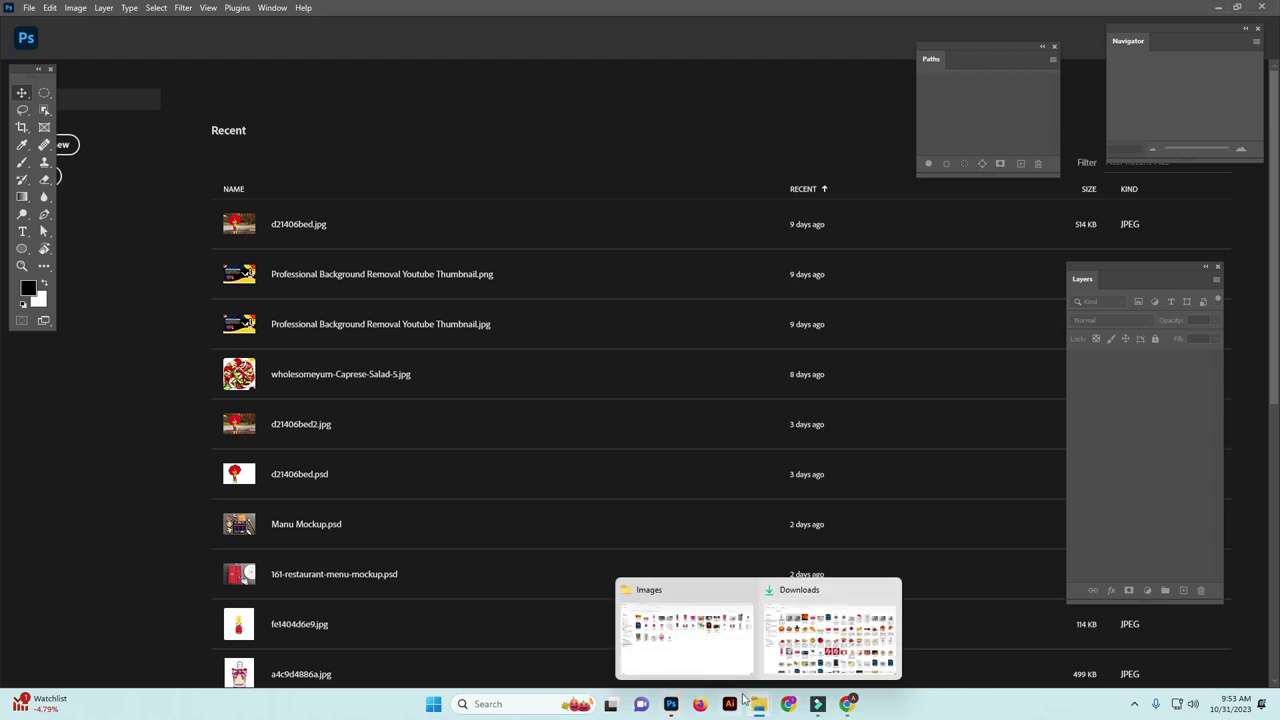
left_click(690, 630)
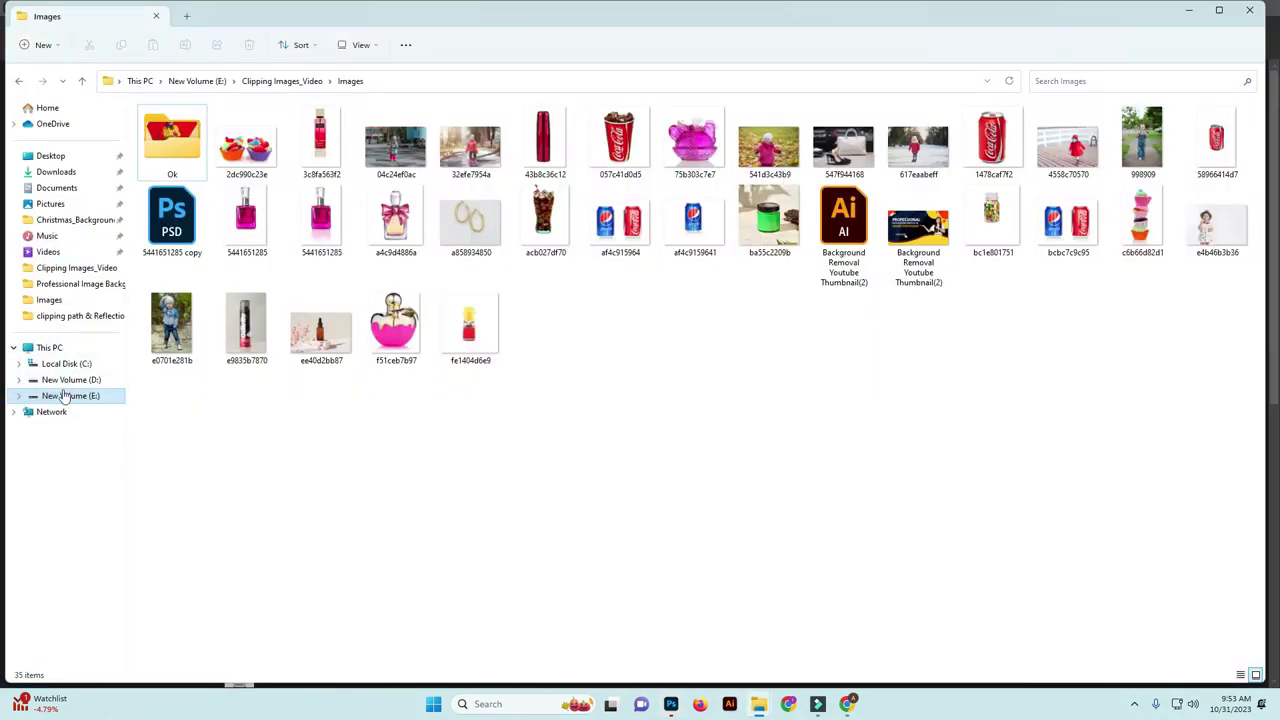
left_click(72, 398)
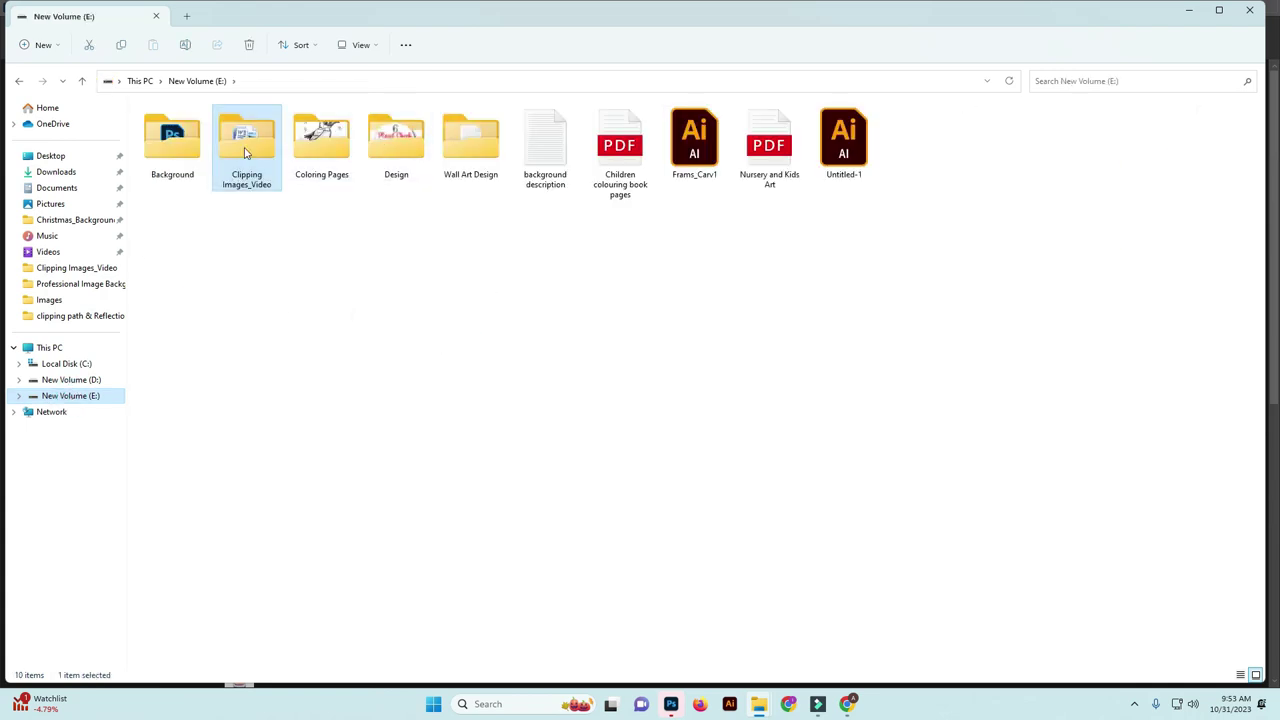
double_click(245, 140)
double_click(256, 152)
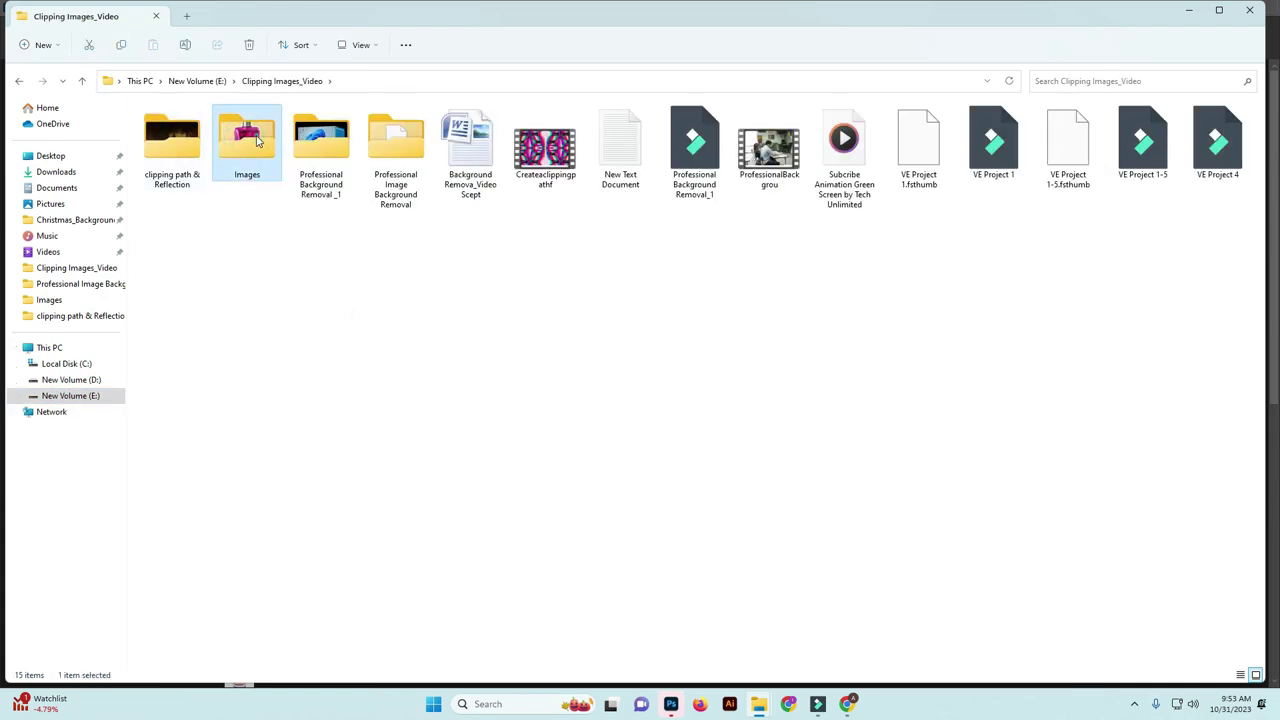
left_click_drag(246, 218, 797, 611)
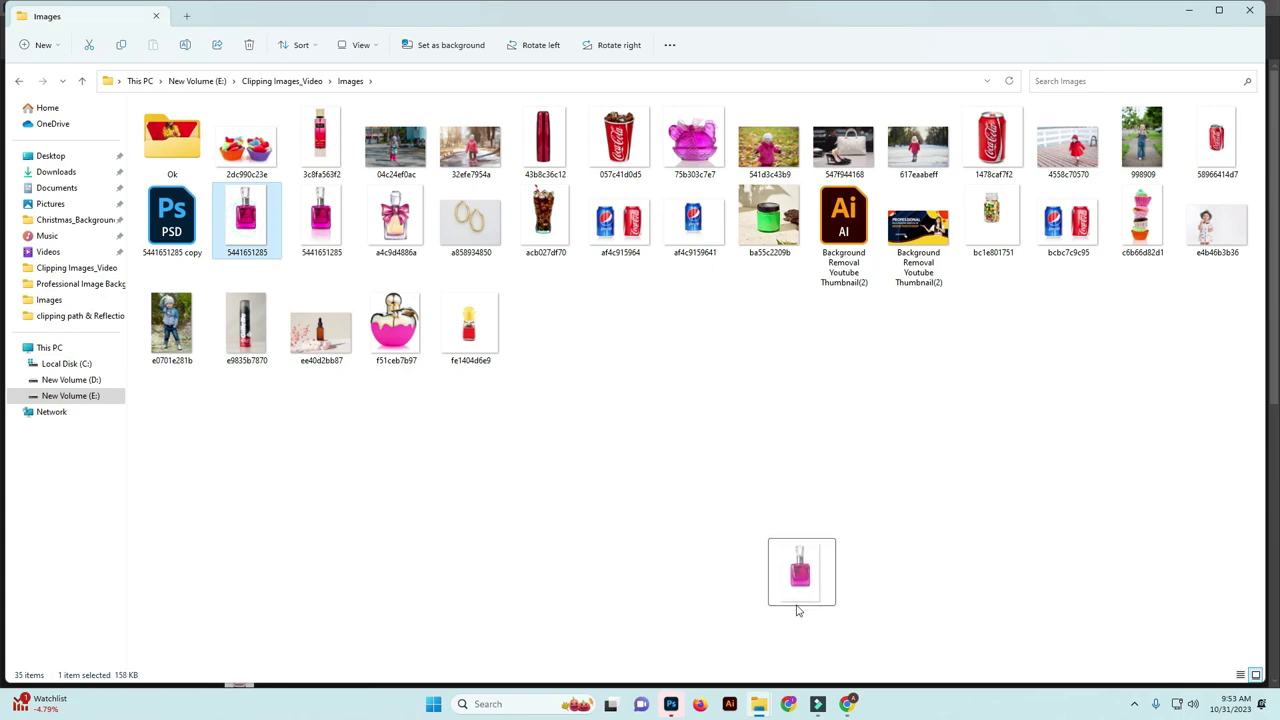
mouse_move(797, 611)
left_mouse_down()
mouse_move(608, 510)
mouse_move(584, 55)
left_mouse_up()
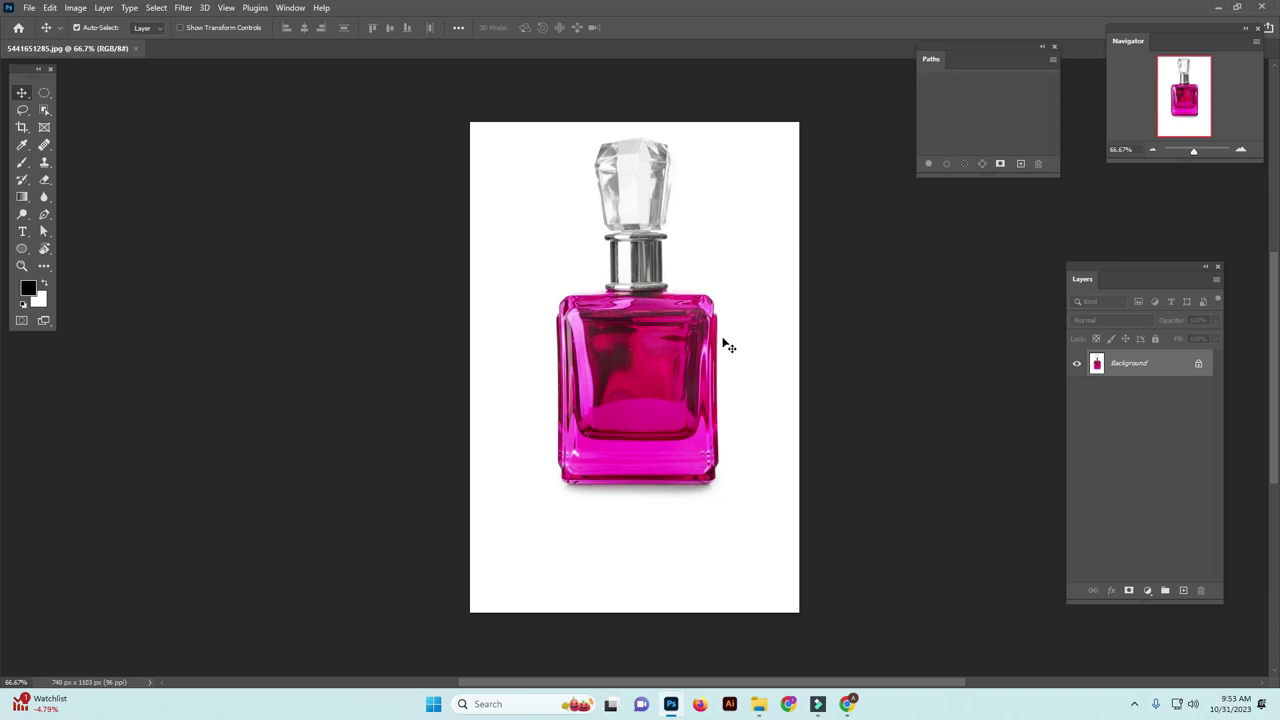
- Create a new empty Path 1 in the Paths panel
left_click_drag(931, 60, 908, 117)
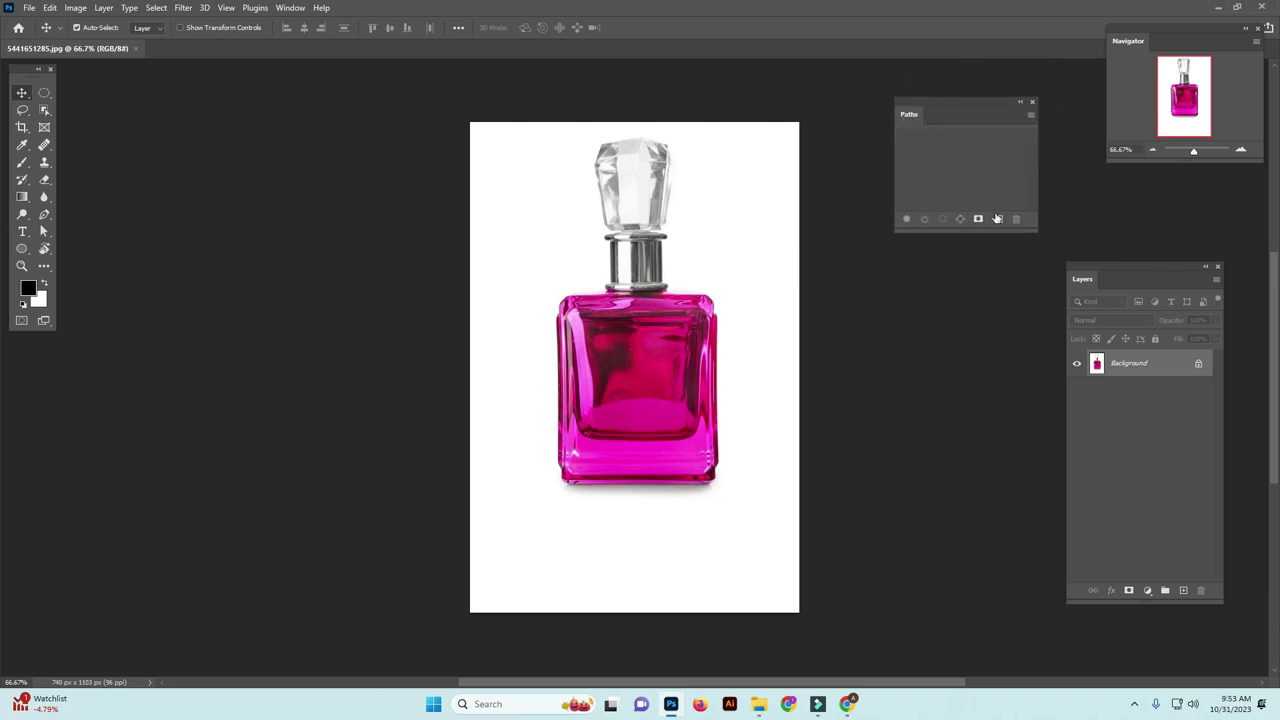
left_click(998, 219)
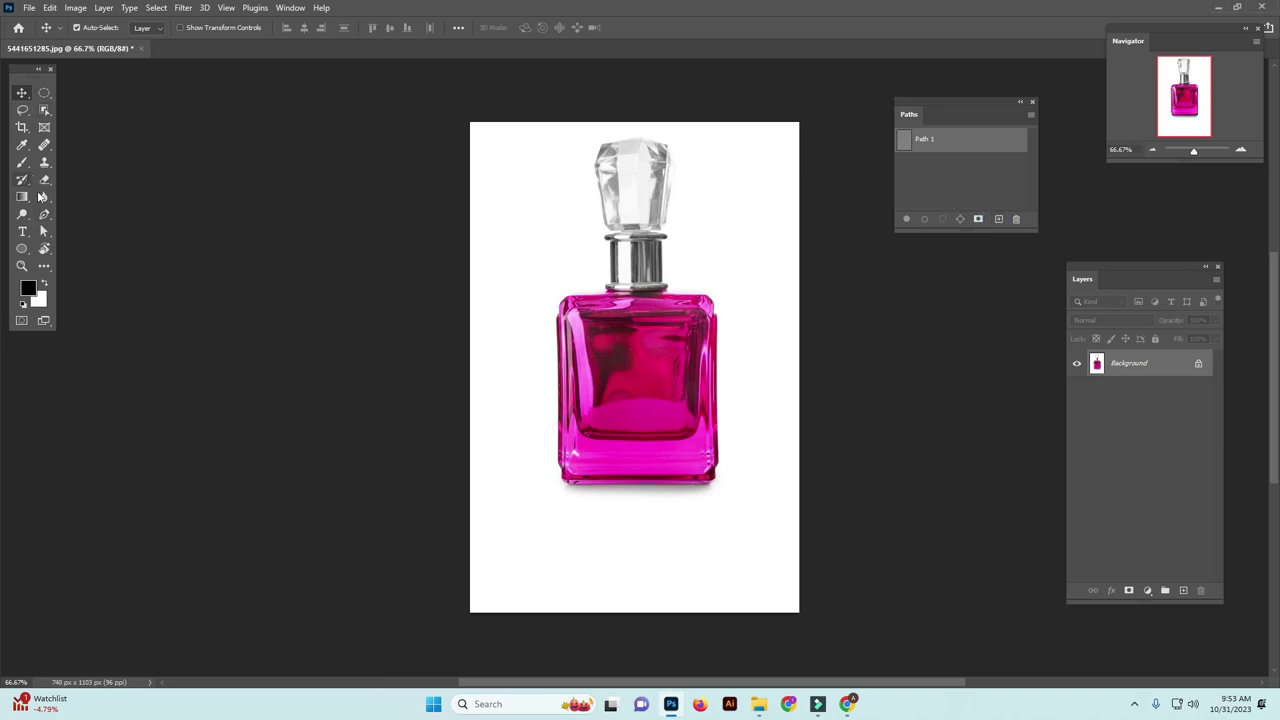
left_click(43, 218)
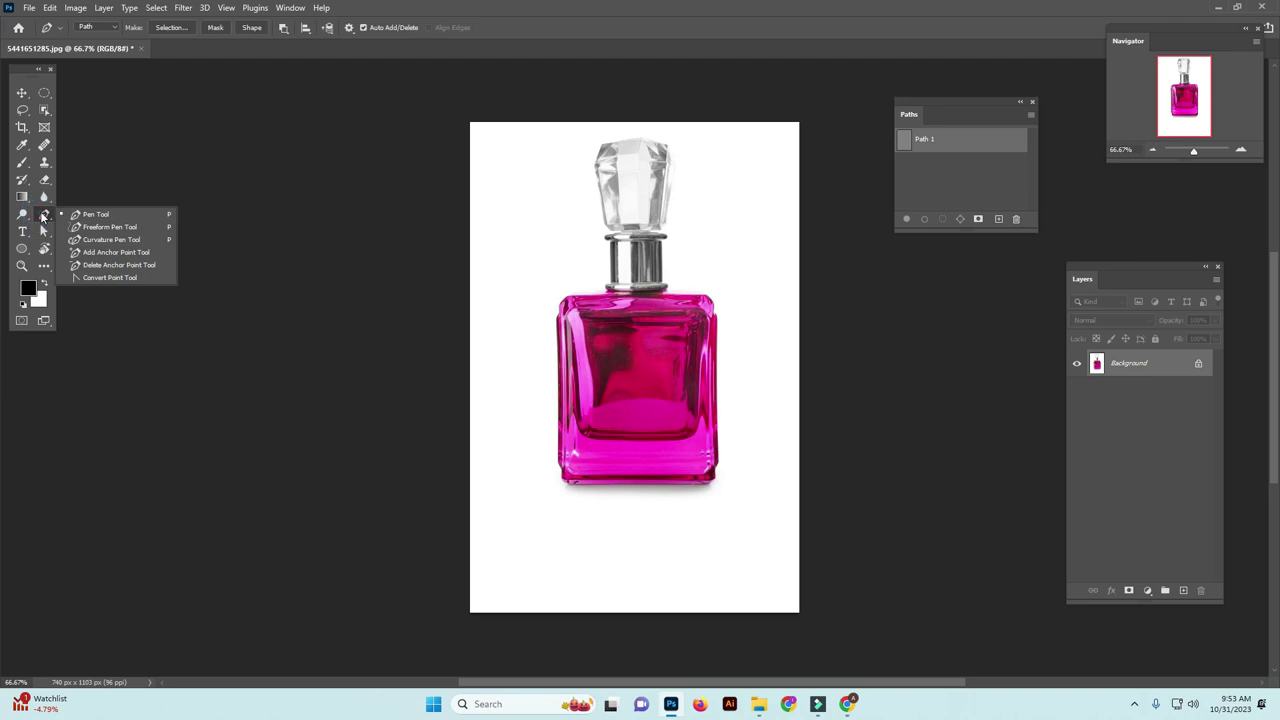
- Using the Pen Tool at 500% zoom, place anchors down the bottle's right edge
left_click(78, 216)
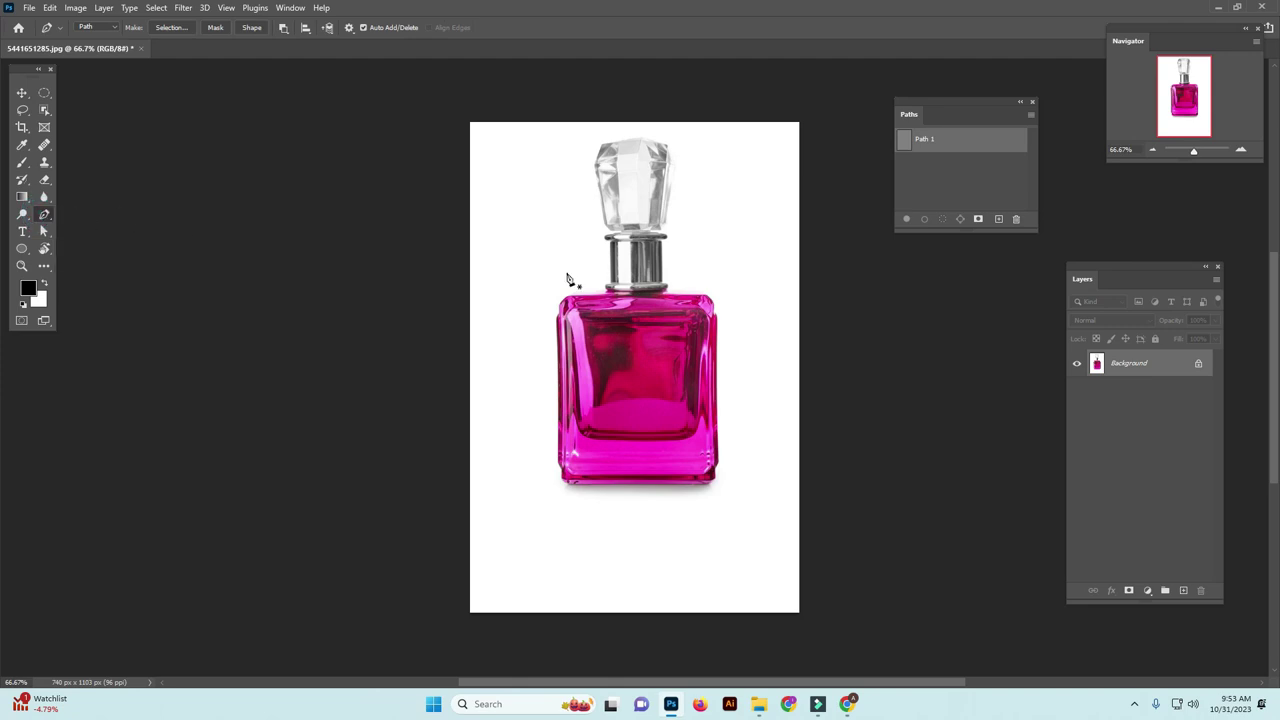
left_click_drag(581, 323, 789, 391)
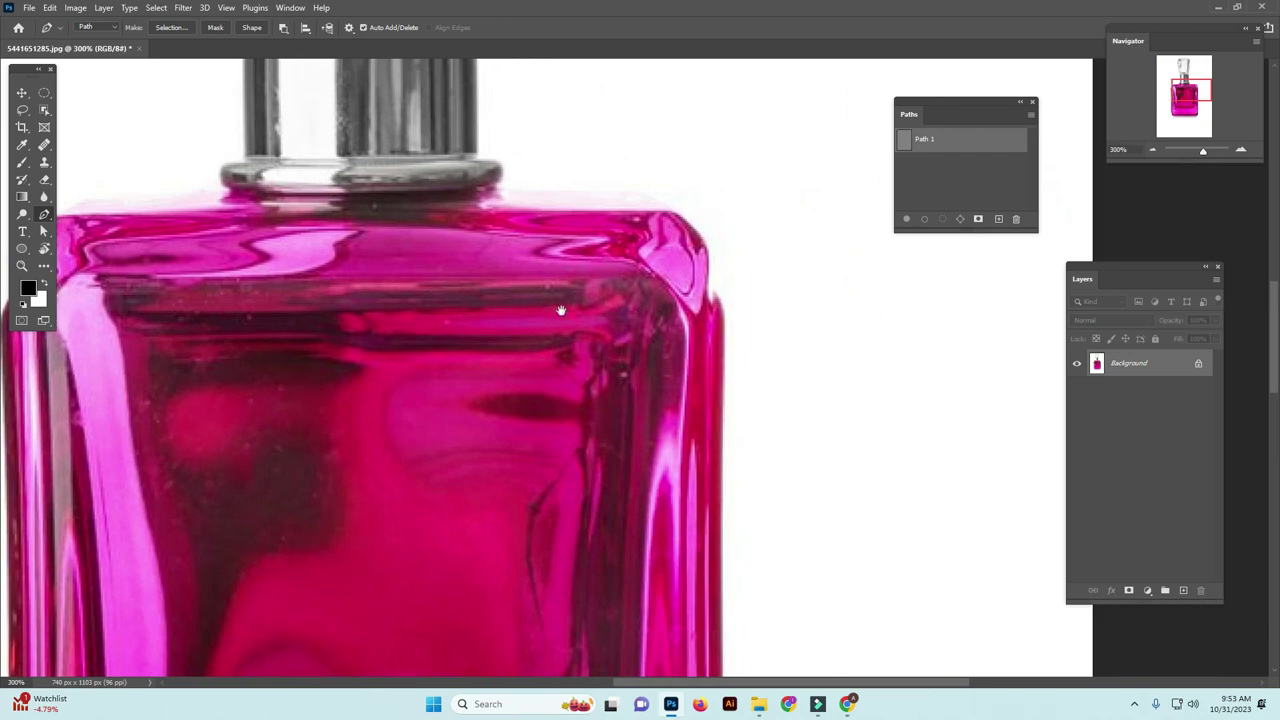
left_click_drag(560, 310, 577, 457)
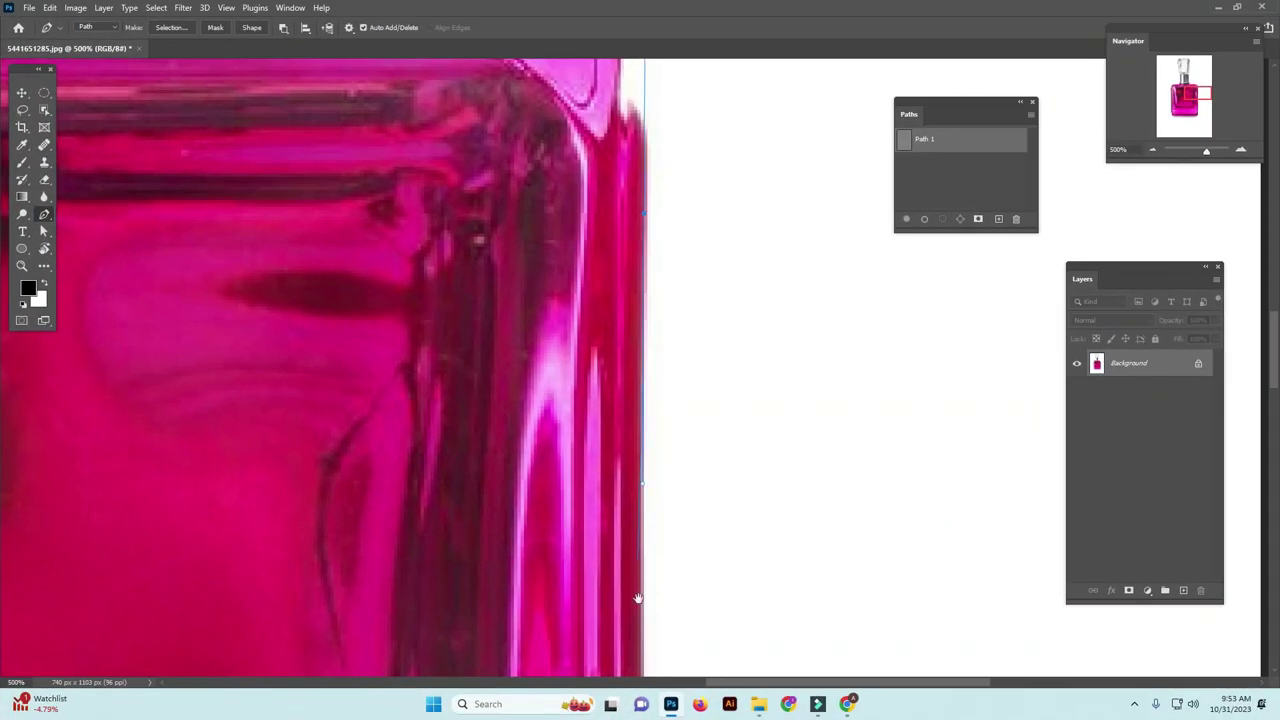
left_click_drag(634, 597, 652, 171)
left_click(654, 199)
left_click(654, 367)
left_click(653, 535)
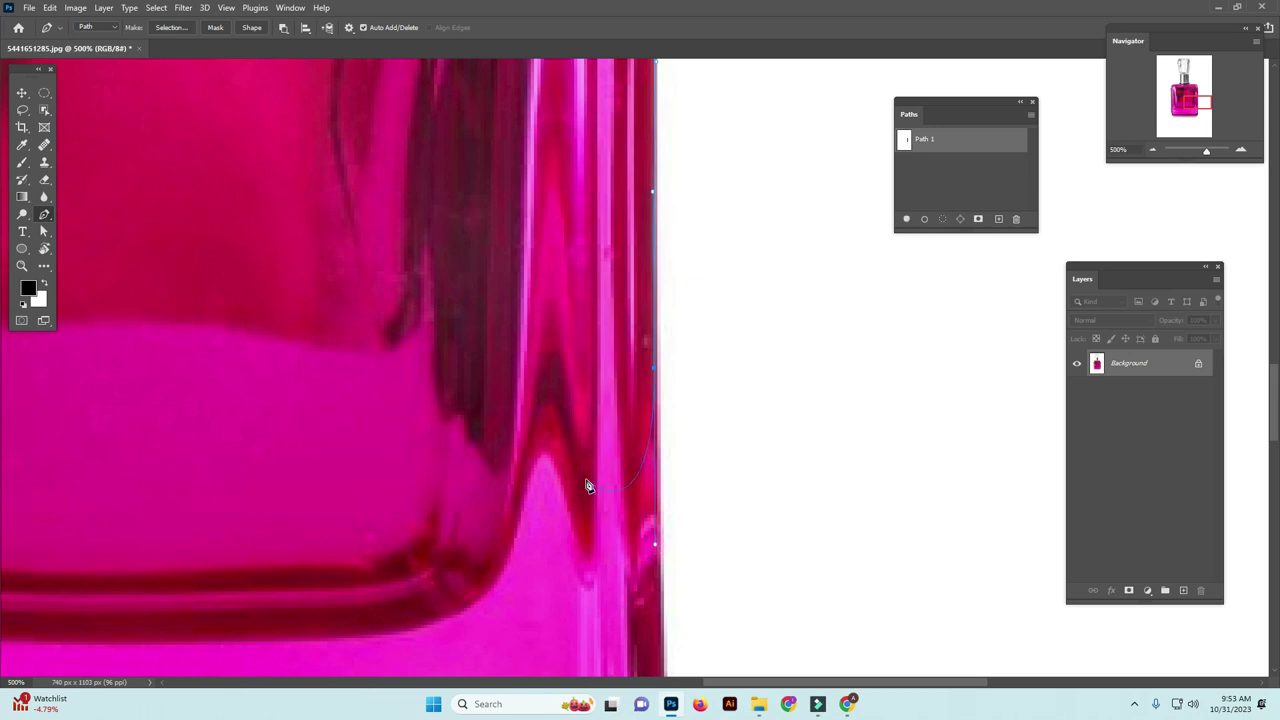
left_click_drag(660, 457, 668, 211)
left_click(701, 338)
left_click(706, 410)
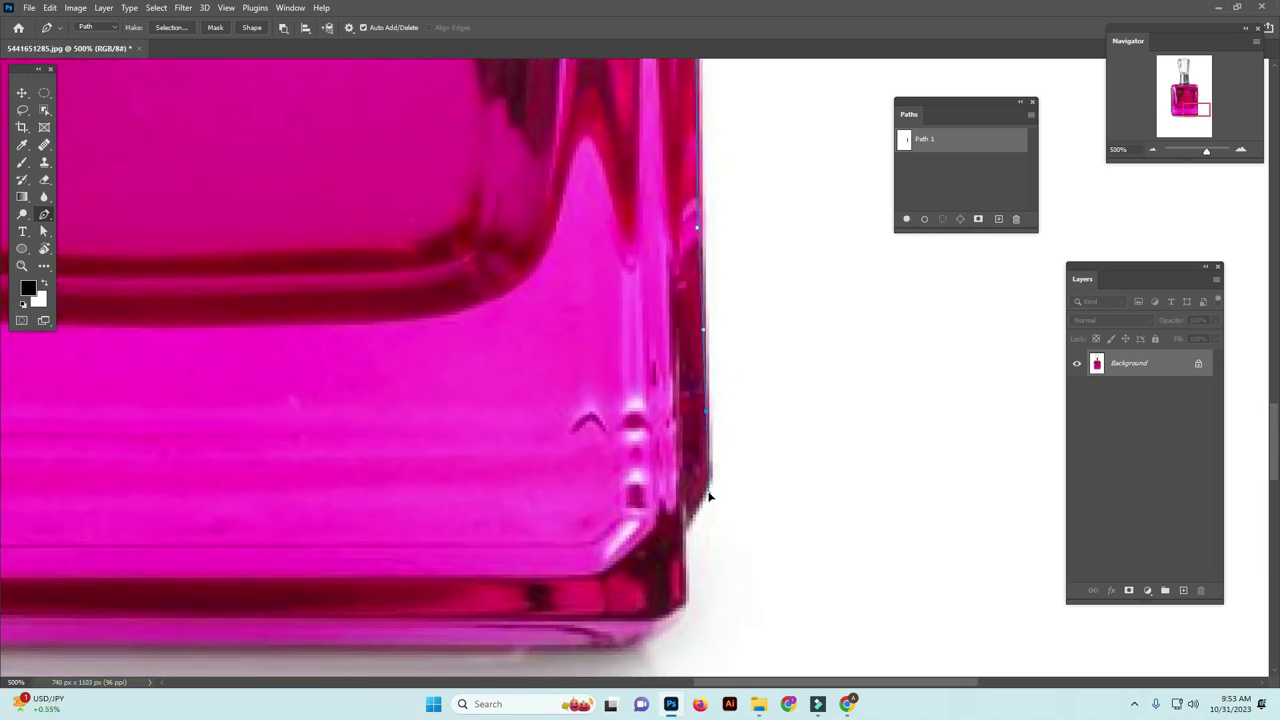
left_click(709, 494)
- Continue the path around the bottom-right corner and along the base to the bottom-left corner
left_click_drag(700, 529, 757, 424)
left_click(756, 410)
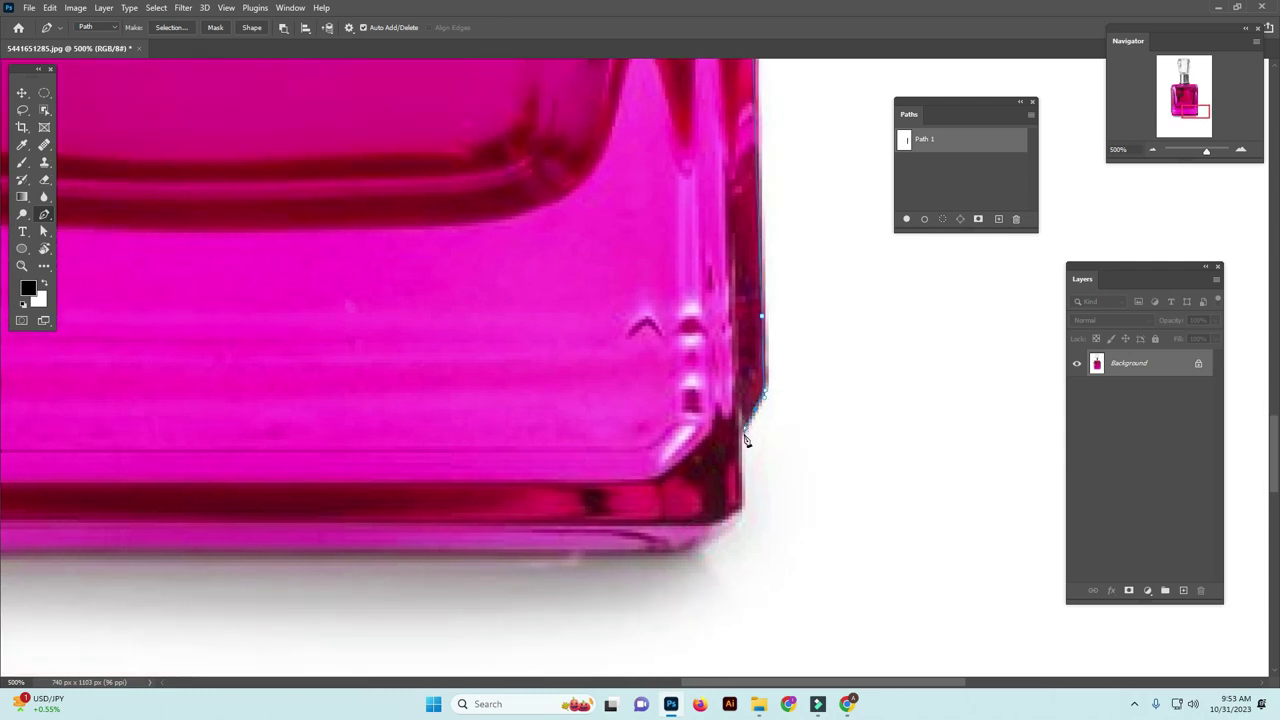
left_click(742, 446)
left_click_drag(730, 482, 737, 431)
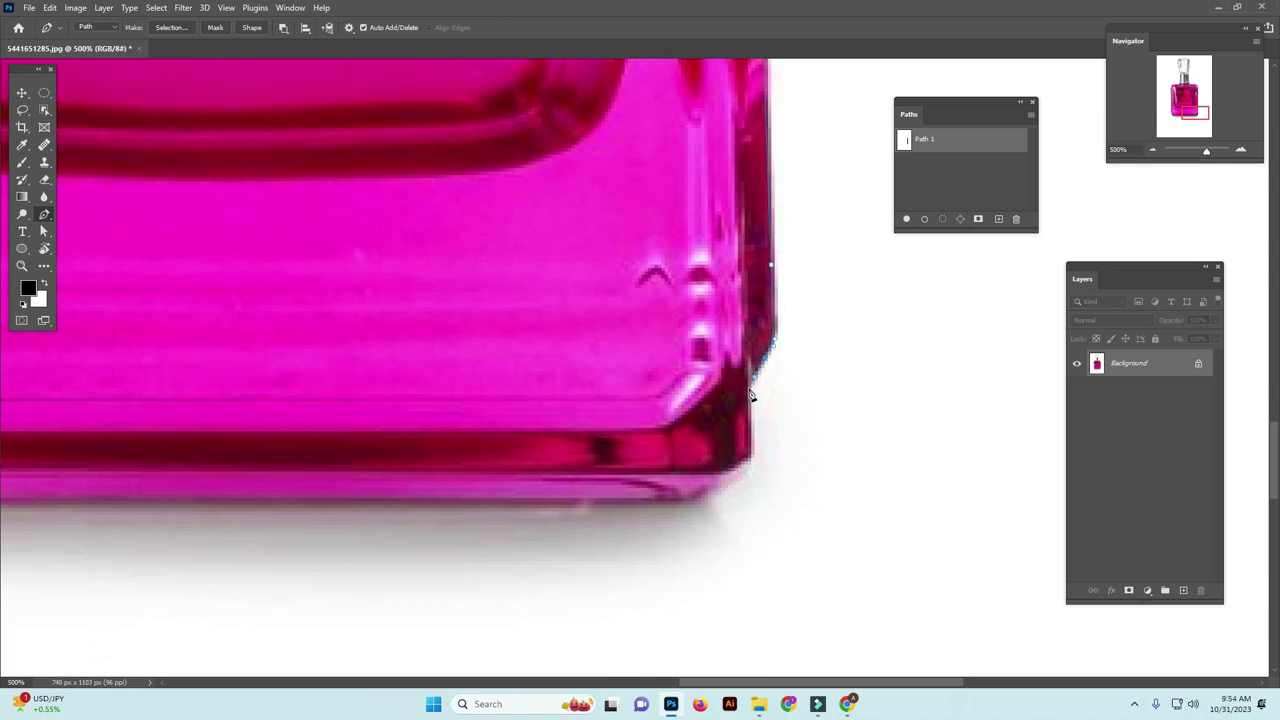
left_click_drag(728, 525, 746, 430)
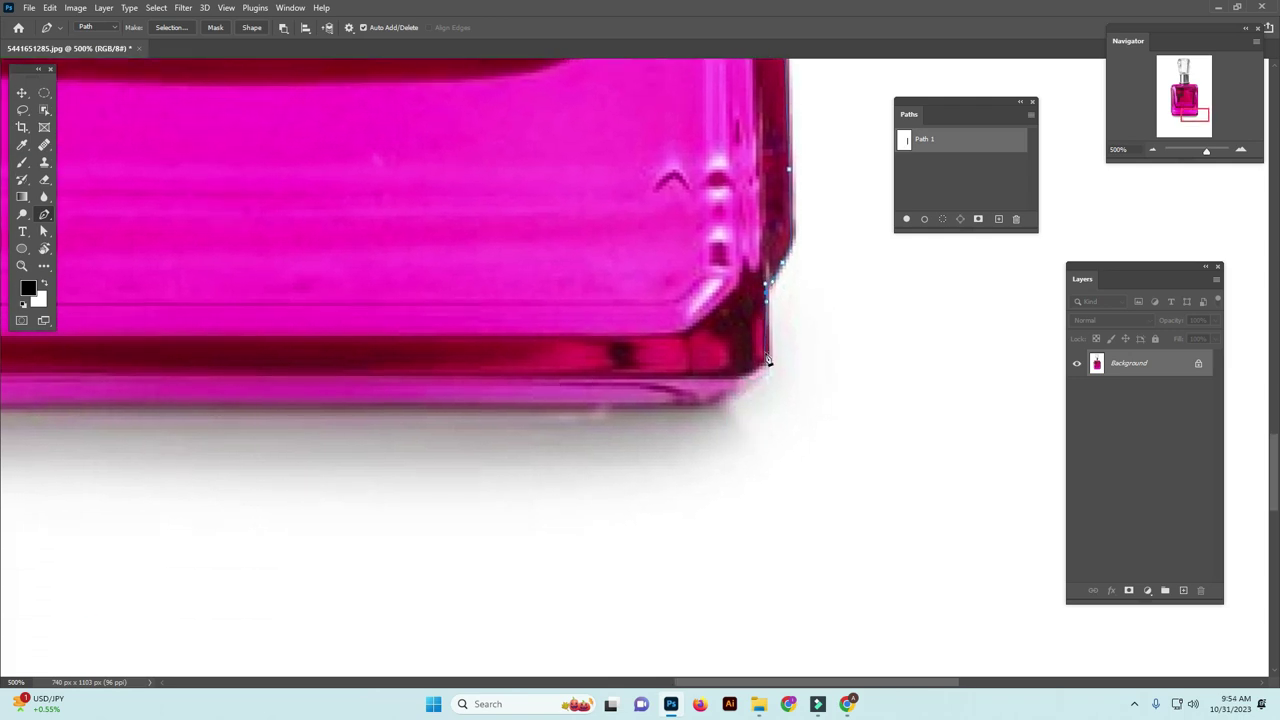
left_click(766, 364)
left_click_drag(624, 415, 742, 404)
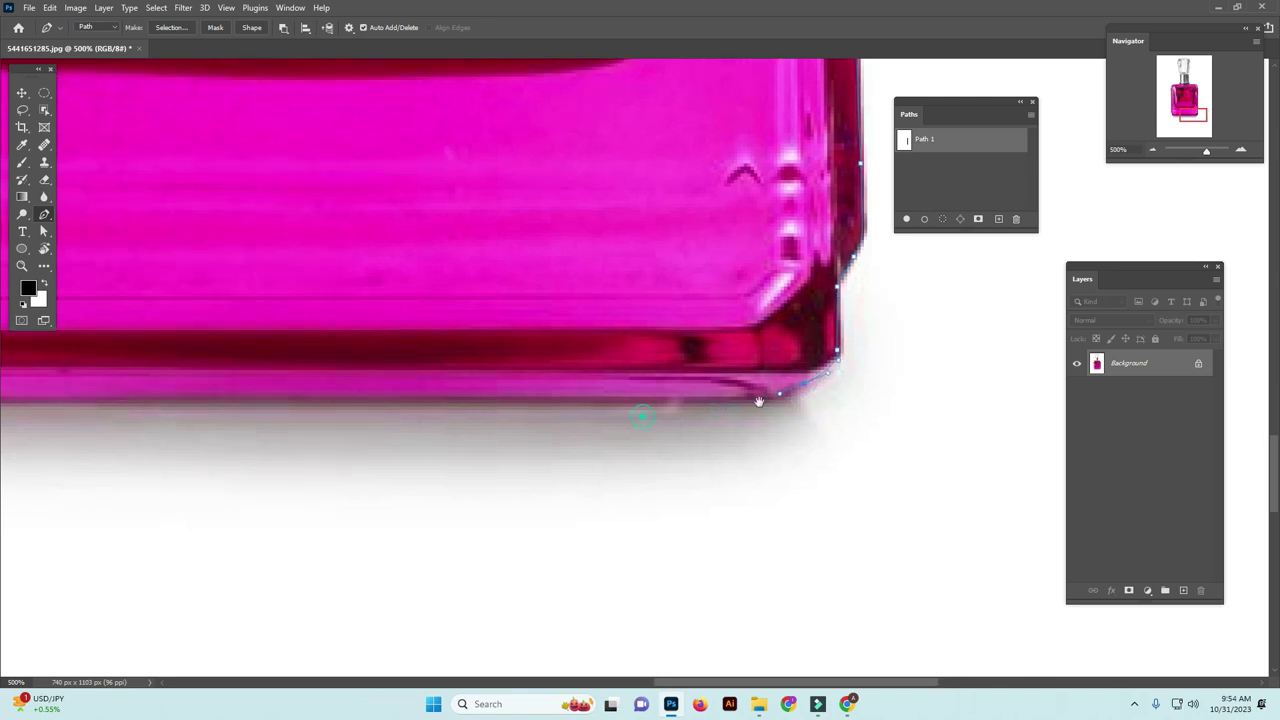
left_click(742, 391)
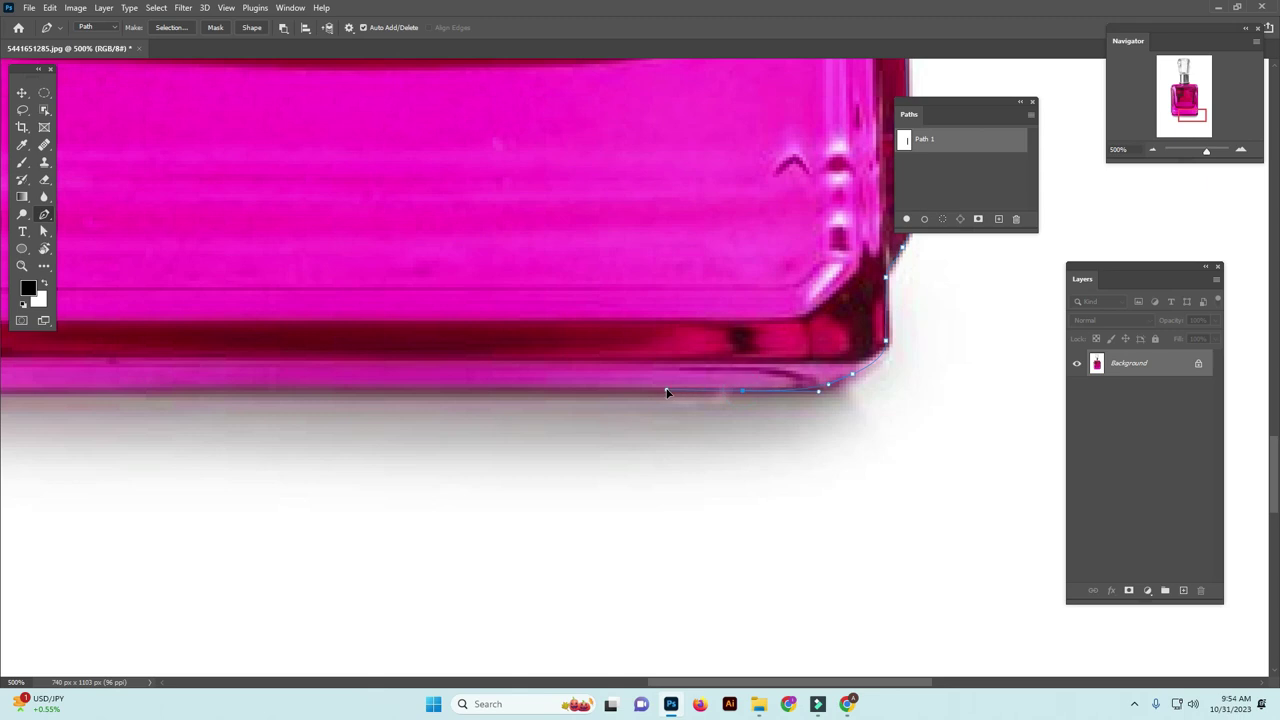
left_click_drag(332, 381, 714, 420)
left_click_drag(597, 437, 373, 434)
left_click(341, 434)
mouse_move(253, 436)
left_mouse_down()
mouse_move(585, 478)
mouse_move(524, 463)
mouse_move(506, 444)
left_mouse_up()
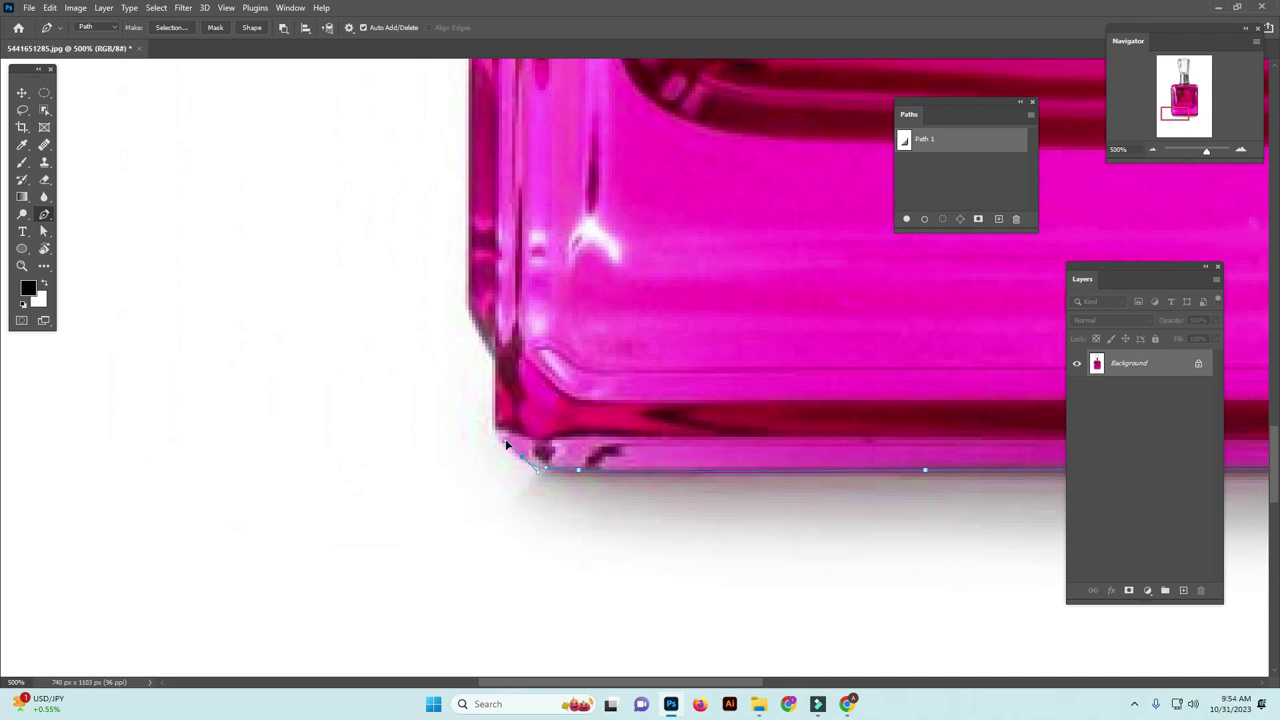
- Extend the path from the bottom-left corner up the lower part of the left edge
left_click_drag(486, 304, 506, 423)
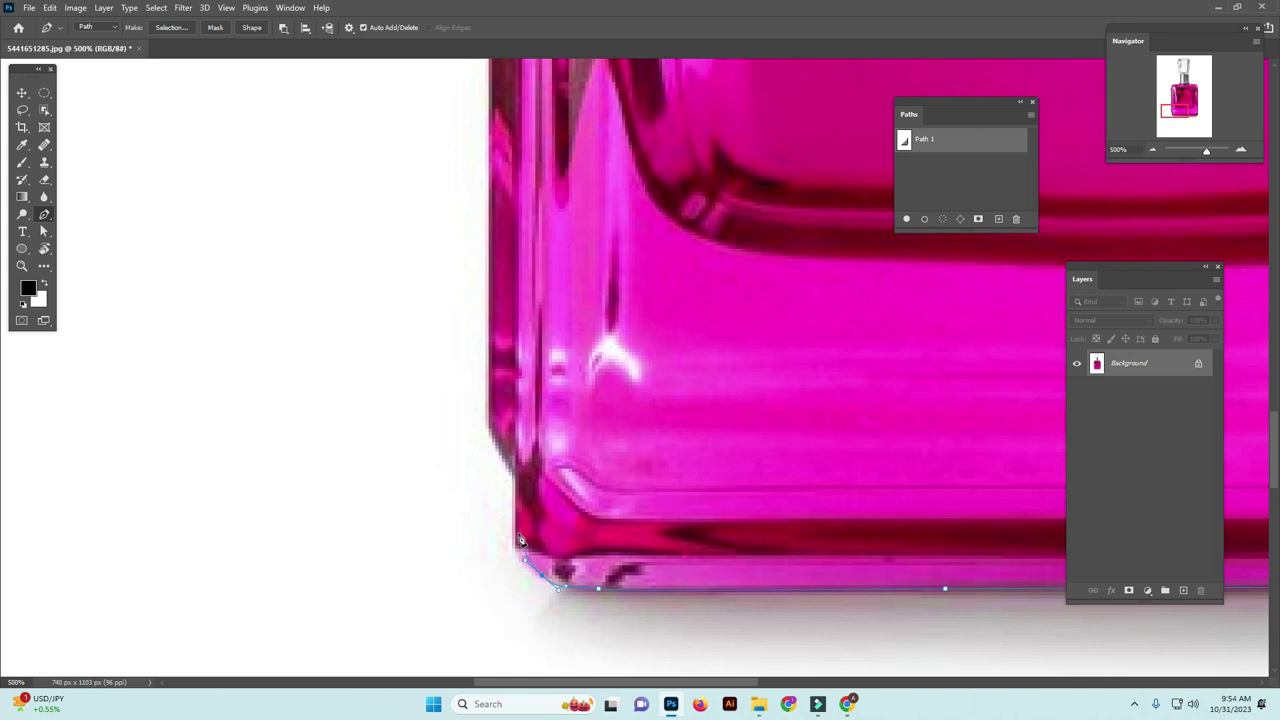
left_click_drag(518, 533, 515, 511)
scroll(515, 476, "up", 2)
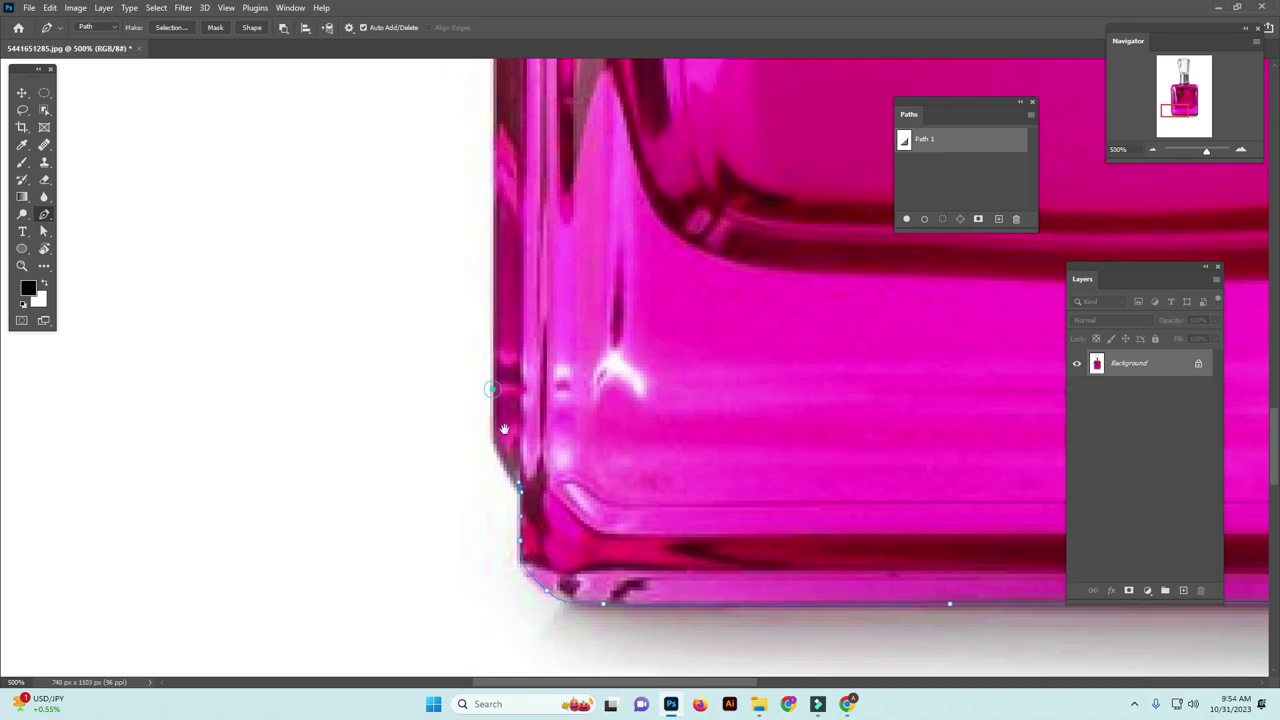
left_click_drag(504, 490, 506, 458)
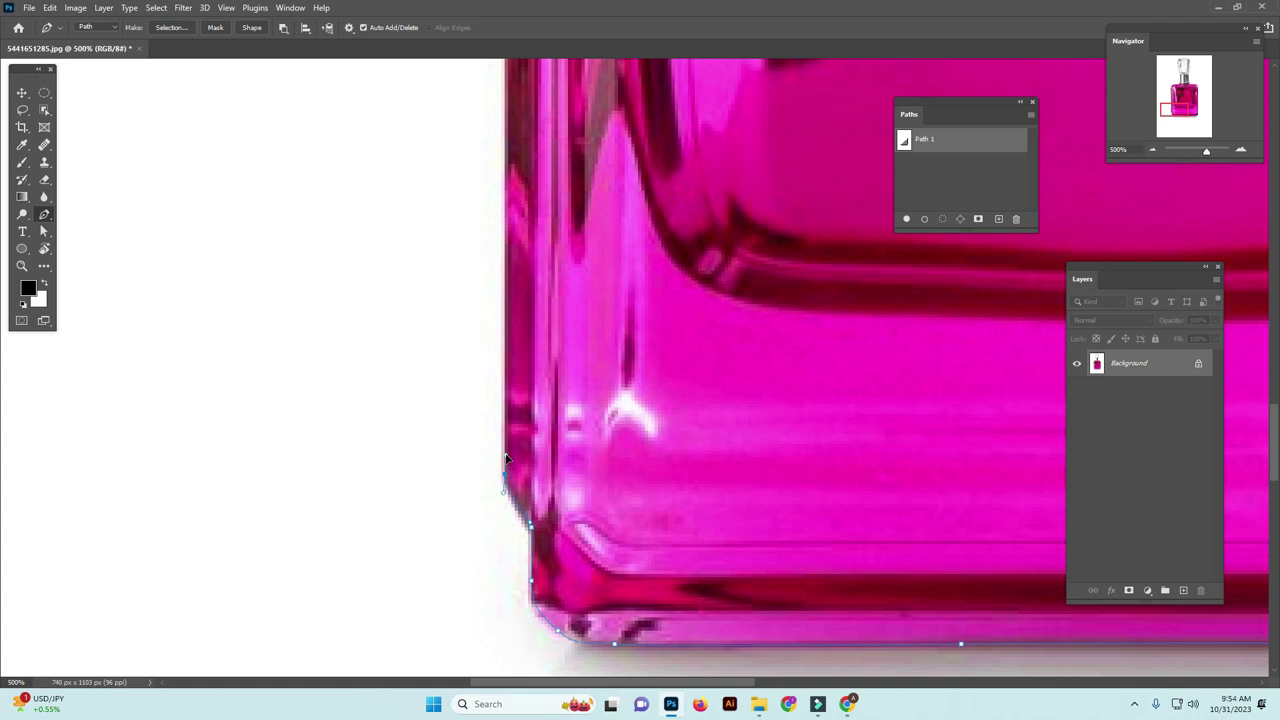
left_click_drag(524, 258, 544, 403)
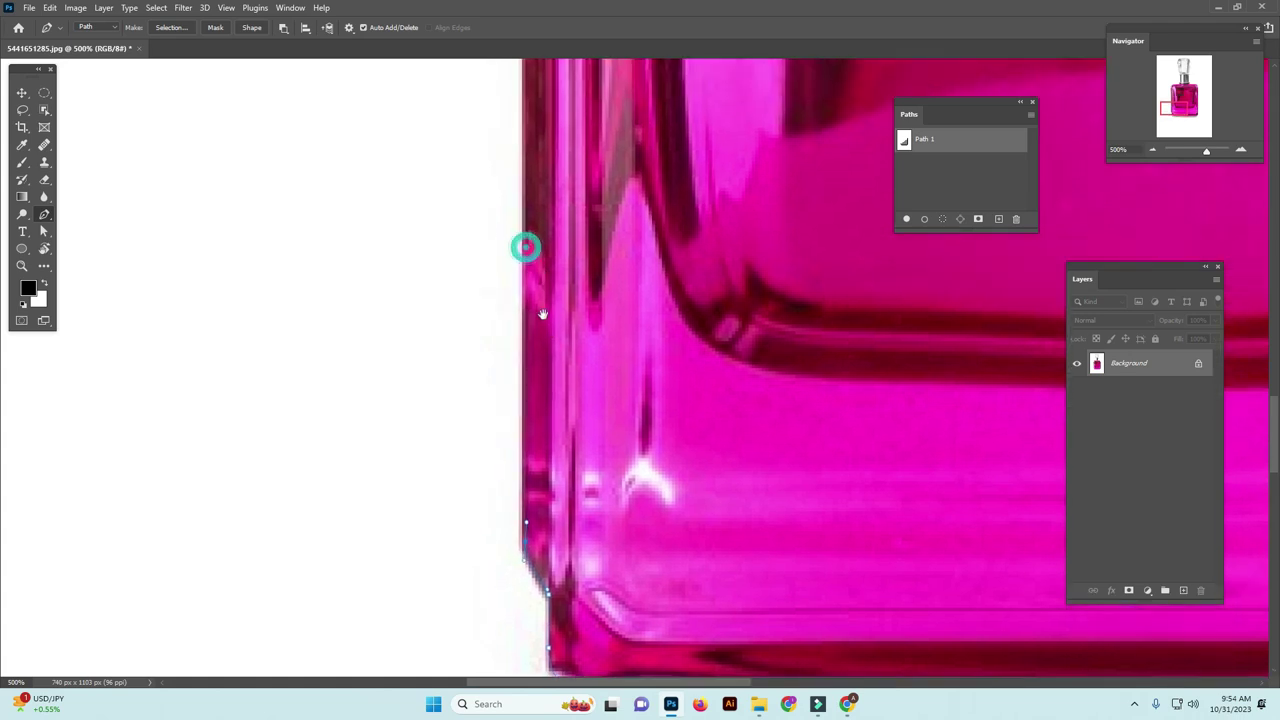
mouse_move(527, 345)
left_mouse_down()
mouse_move(531, 243)
mouse_move(589, 441)
left_mouse_up()
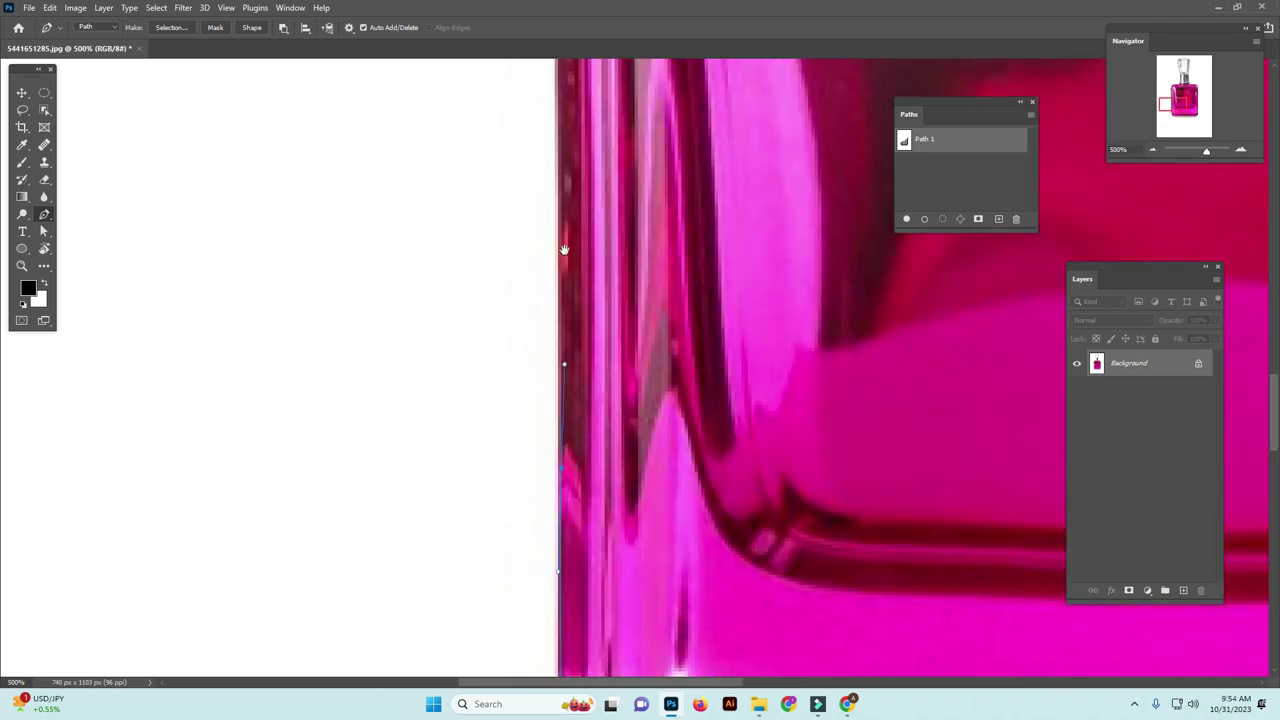
left_click(568, 532)
left_click(567, 408)
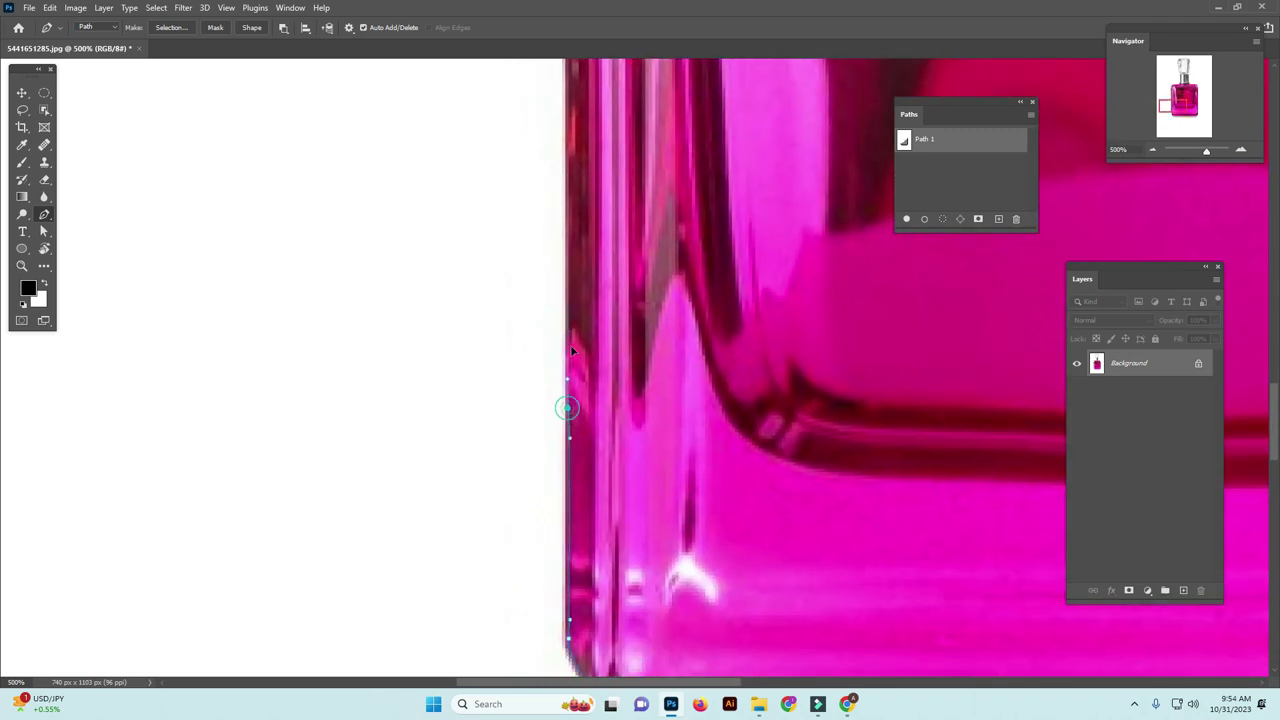
- Continue up the left edge and add a curved anchor at the top-left corner
left_click_drag(566, 286, 605, 423)
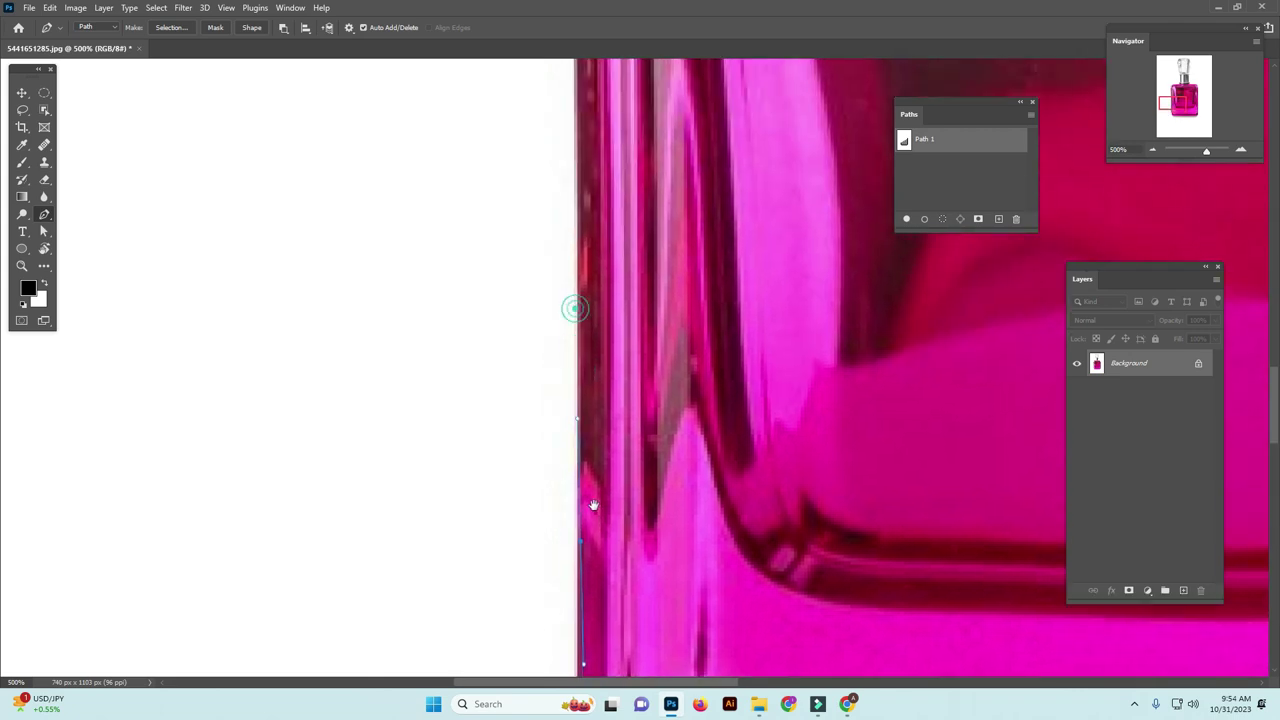
left_click(598, 390)
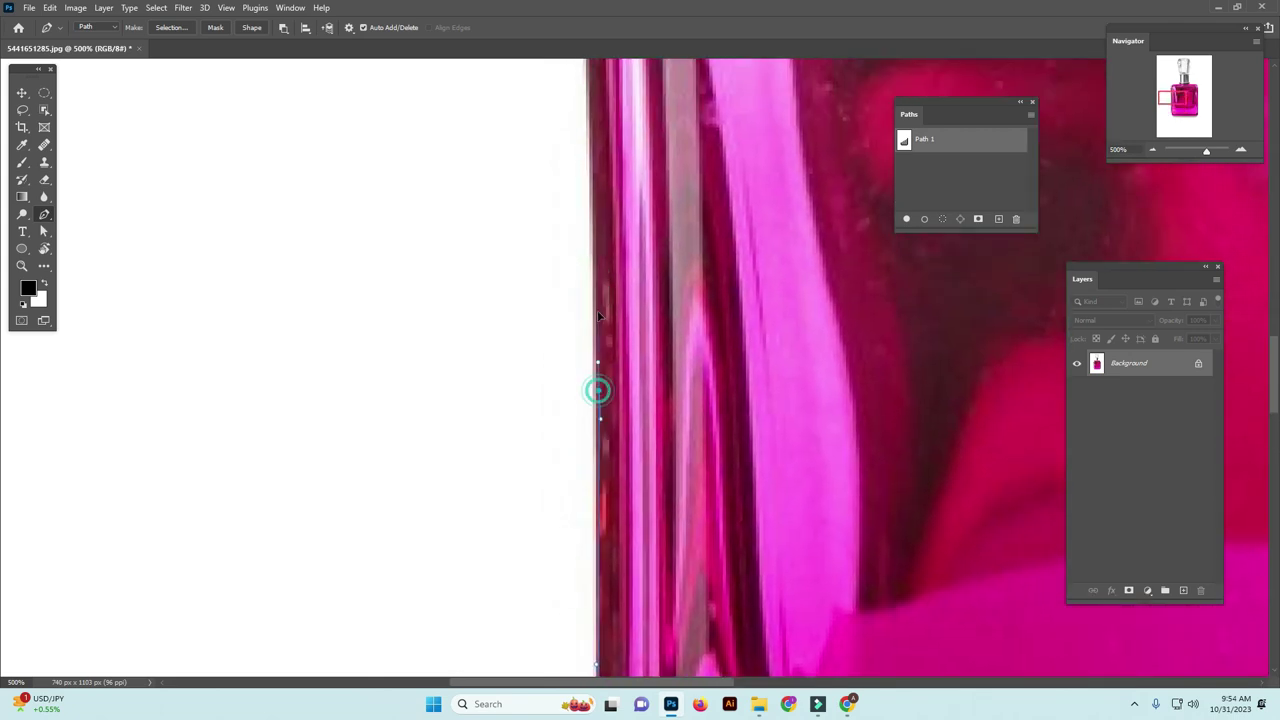
left_click_drag(597, 281, 591, 338)
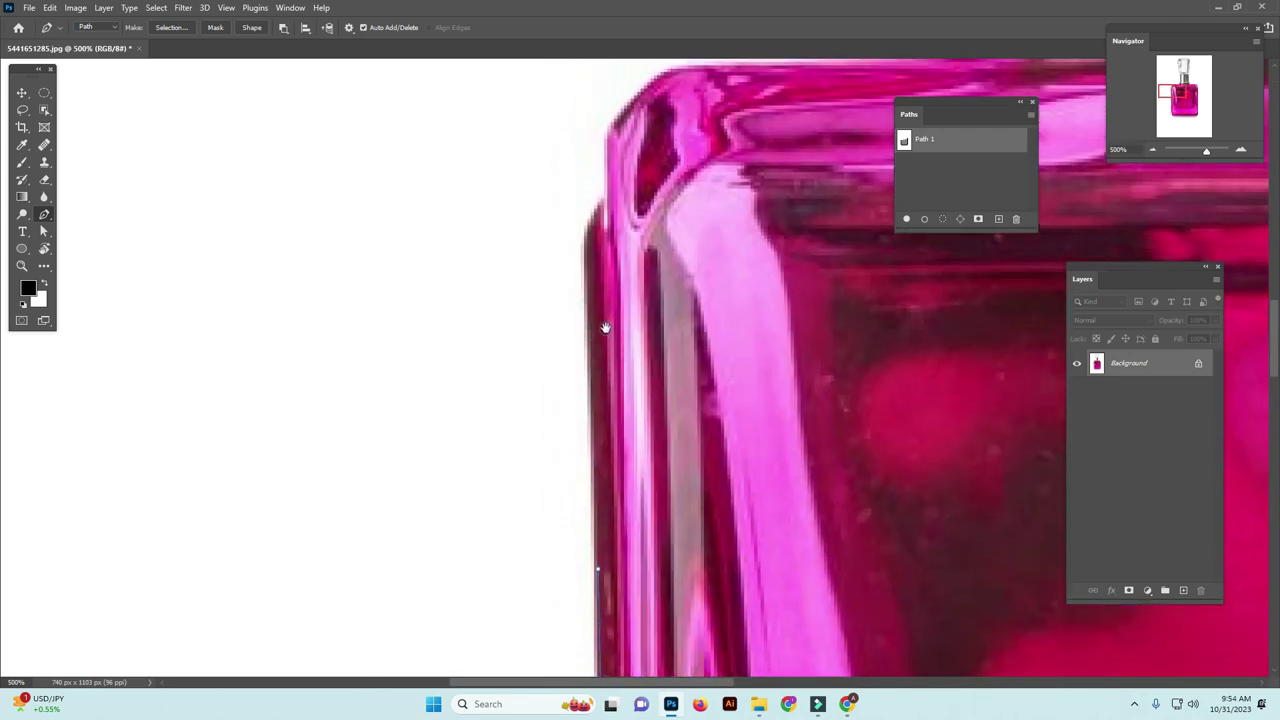
left_click(590, 331)
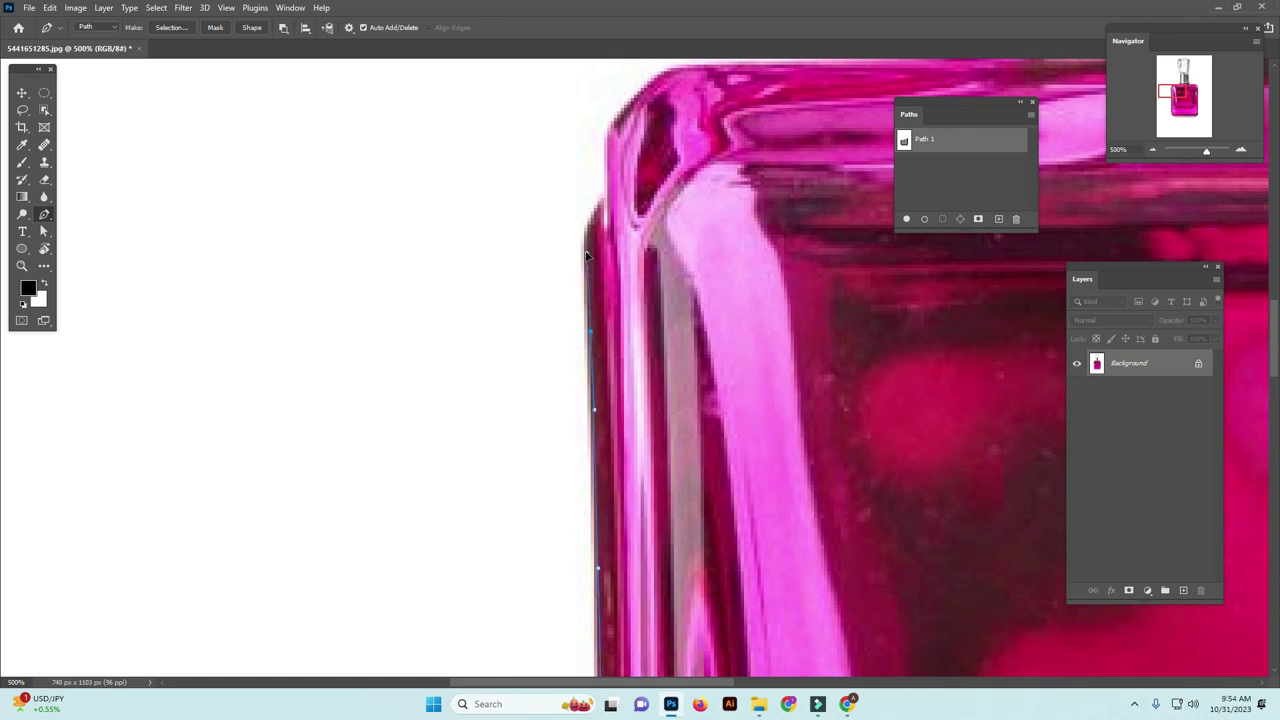
left_click_drag(586, 251, 611, 496)
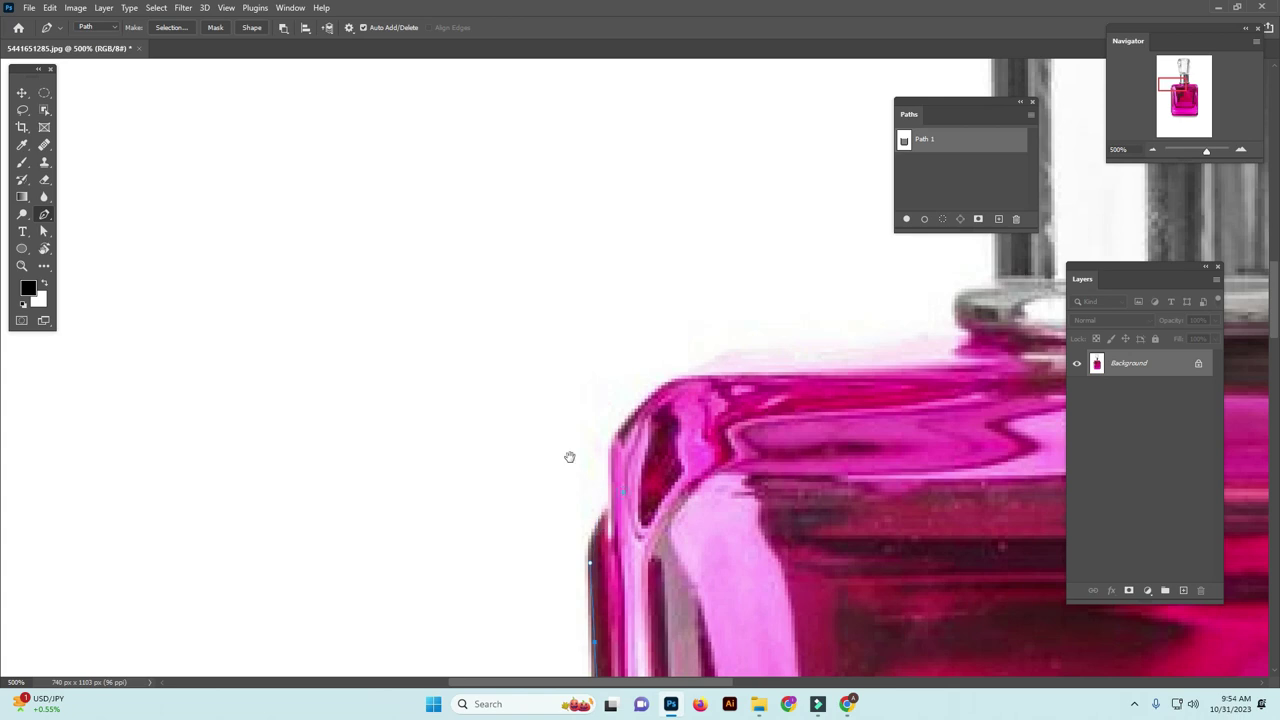
left_click_drag(640, 426, 458, 410)
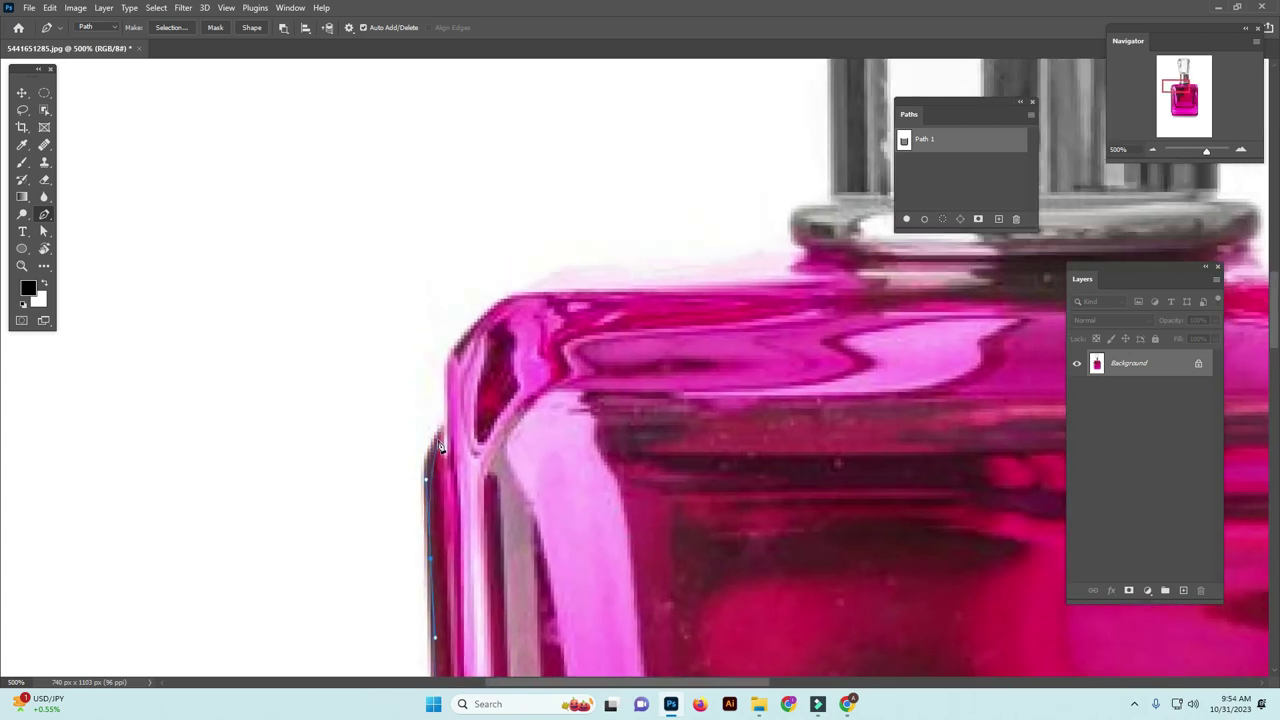
left_click_drag(440, 409, 445, 358)
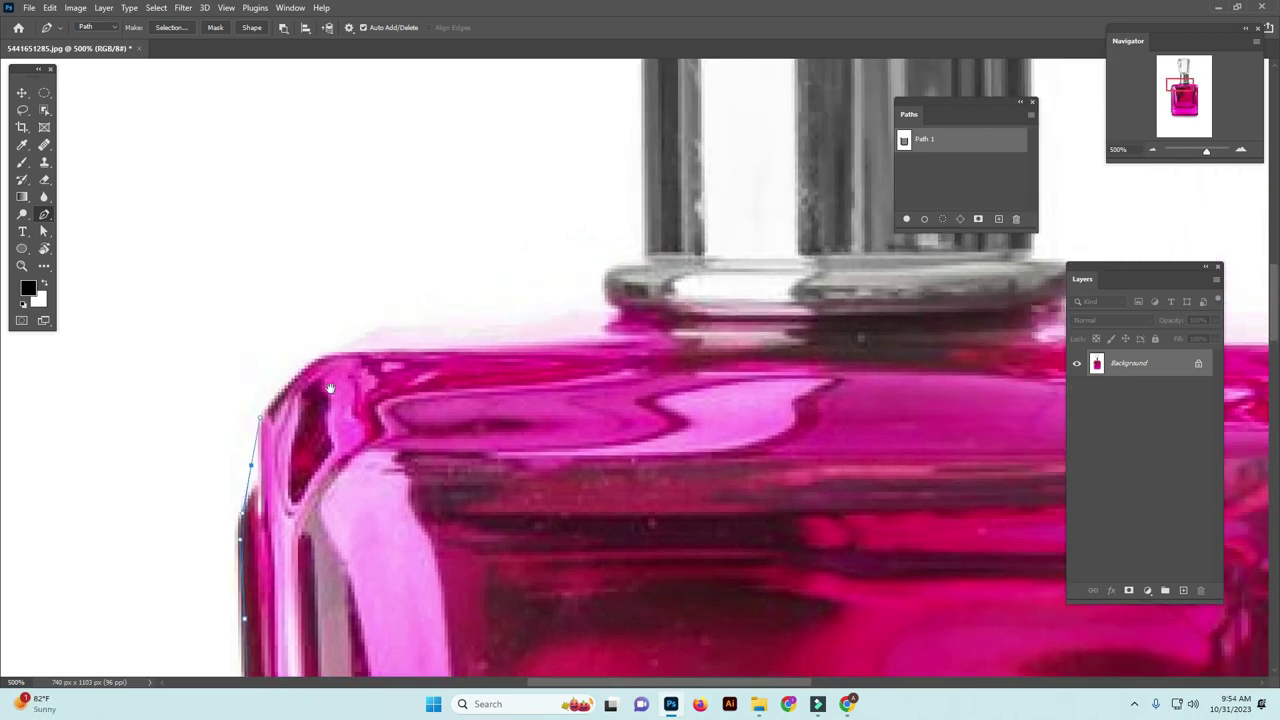
- Curve the path around the top-left shoulder and along the top edge, re-placing one misplaced anchor
scroll(378, 331, "right", 10)
scroll(378, 331, "right", 5)
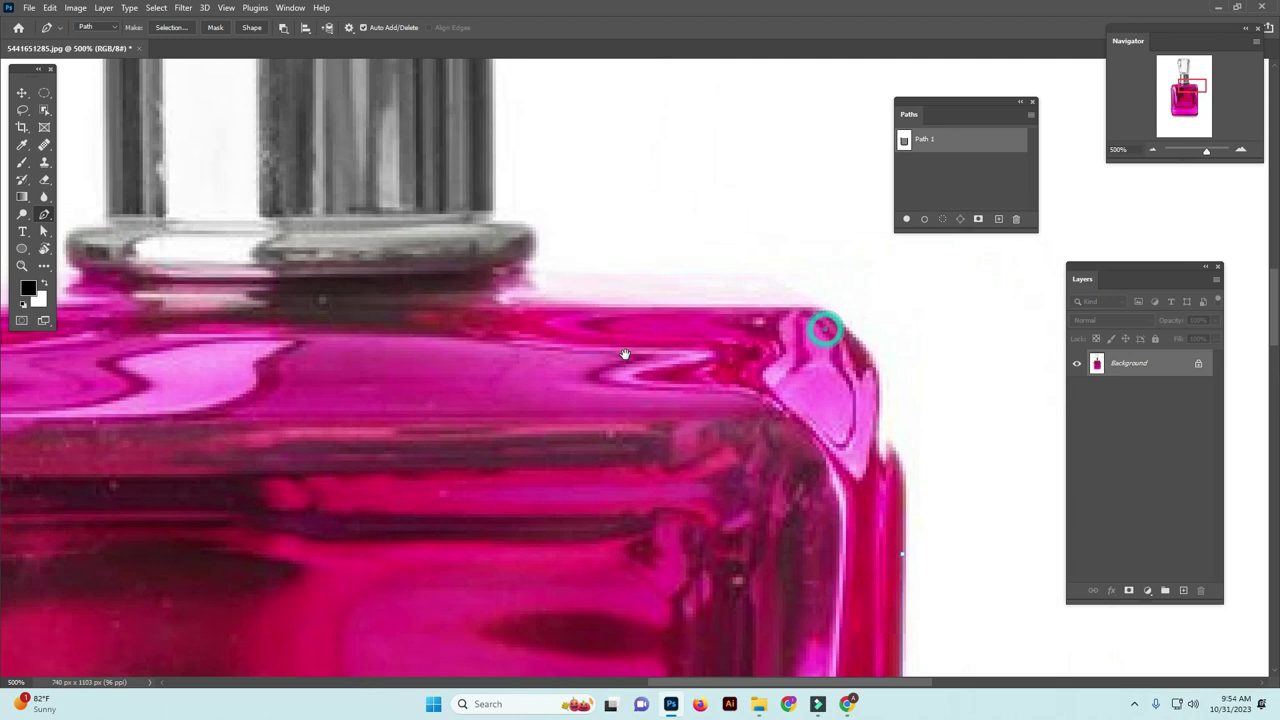
left_click_drag(820, 334, 1045, 374)
scroll(1045, 374, "left", 5)
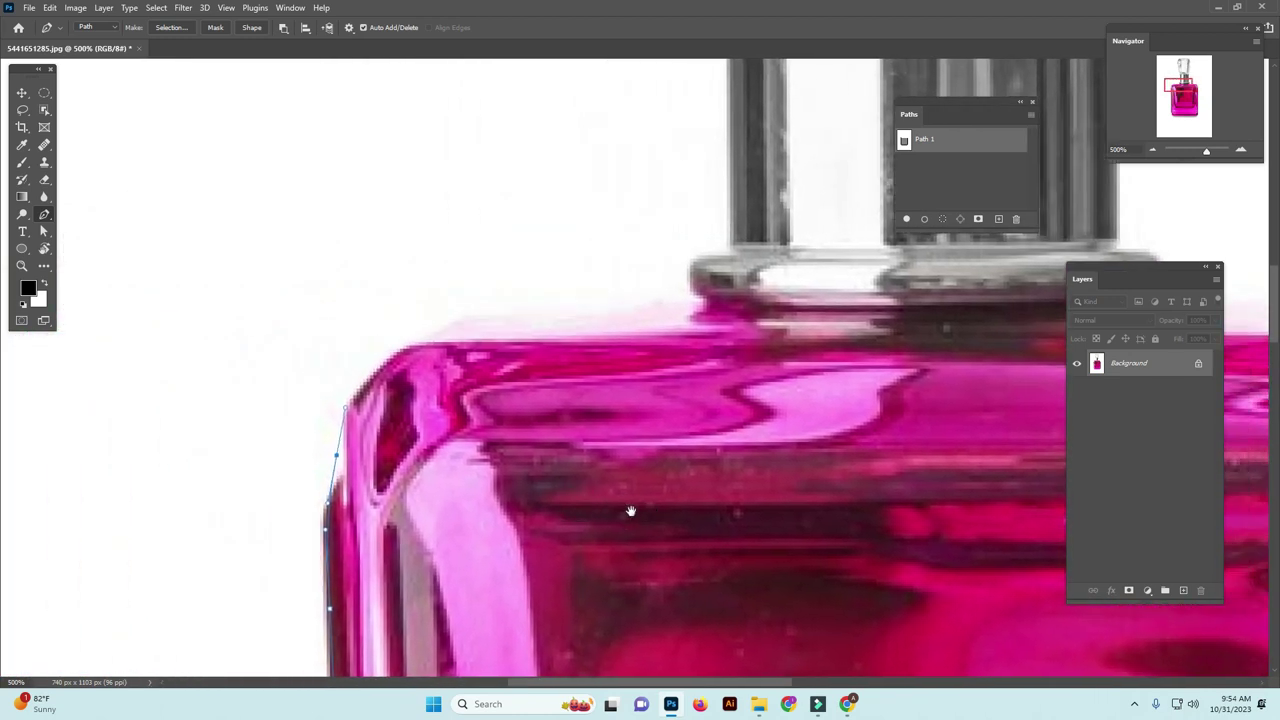
left_click_drag(384, 363, 412, 343)
scroll(462, 374, "right", 3)
left_click_drag(367, 333, 421, 335)
key("ctrl+z")
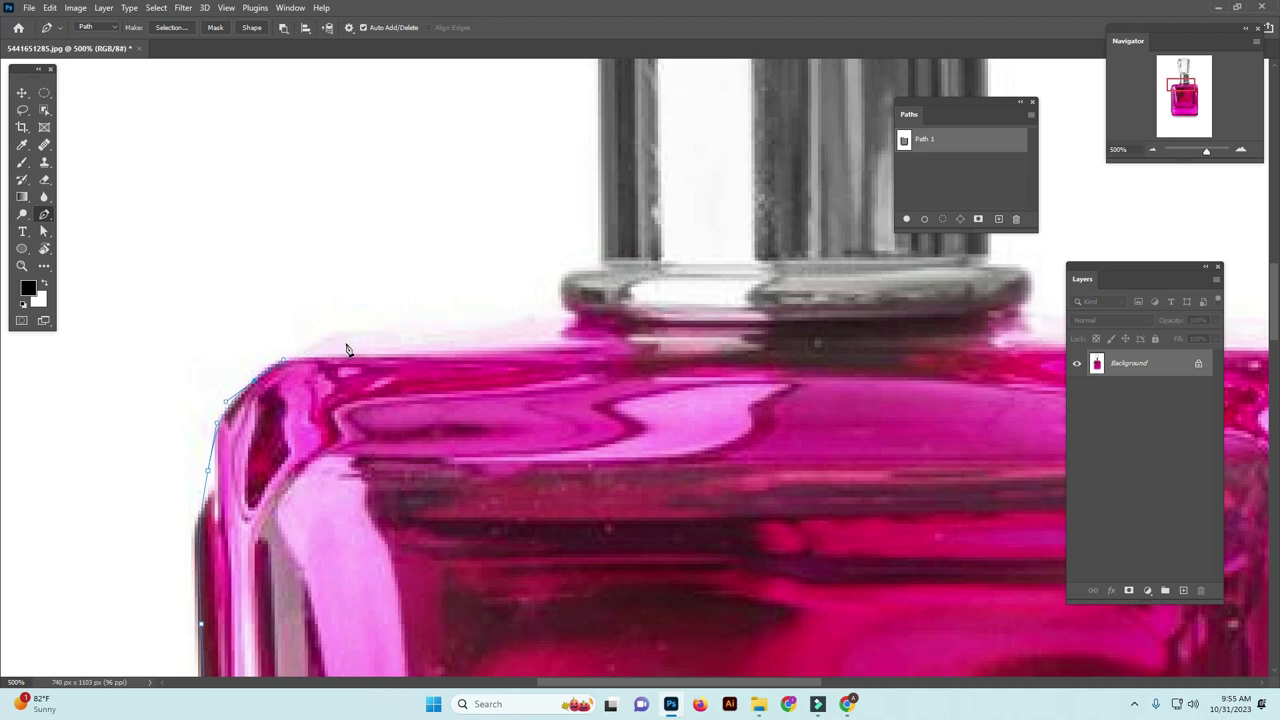
left_click_drag(364, 330, 401, 329)
mouse_move(477, 337)
left_mouse_down()
mouse_move(348, 353)
mouse_move(431, 334)
mouse_move(425, 430)
left_mouse_up()
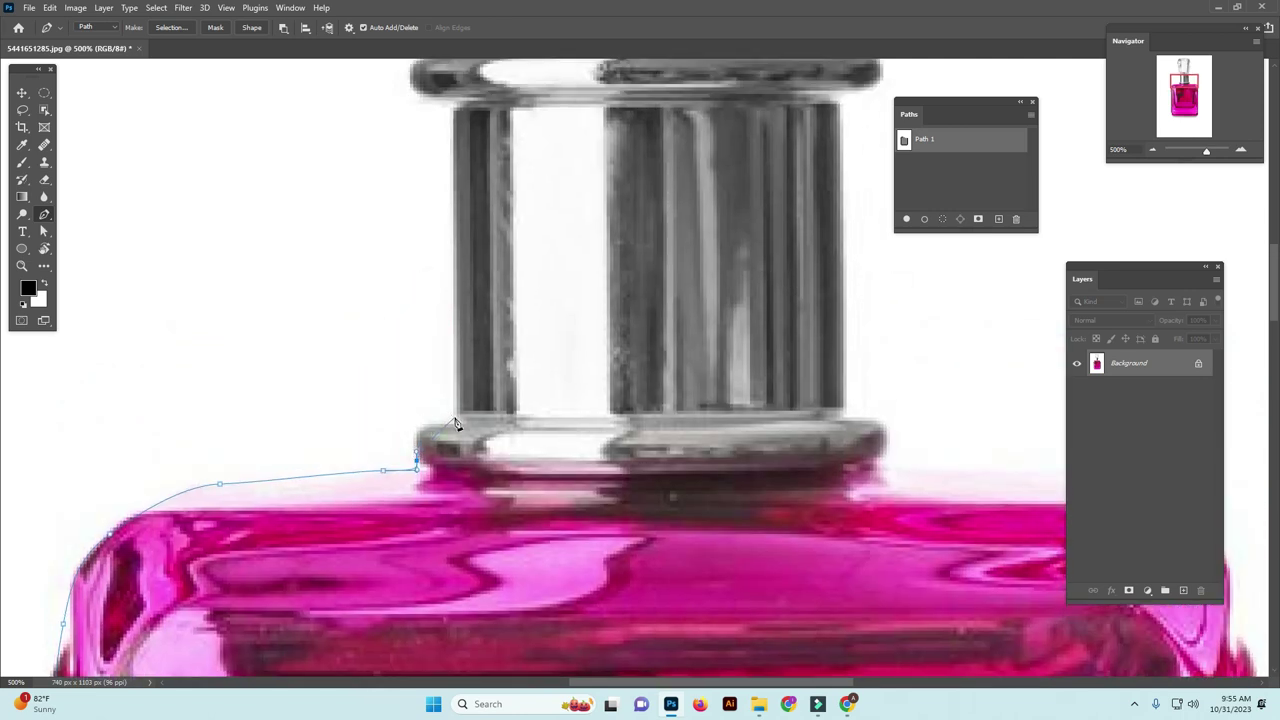
- Trace up the neck's left side and around the collar ring's left edge, undoing one wrong anchor
mouse_move(452, 416)
left_mouse_down()
mouse_move(448, 340)
mouse_move(454, 352)
left_mouse_up()
scroll(451, 355, "up", 1)
scroll(452, 348, "up", 3)
left_click(455, 341)
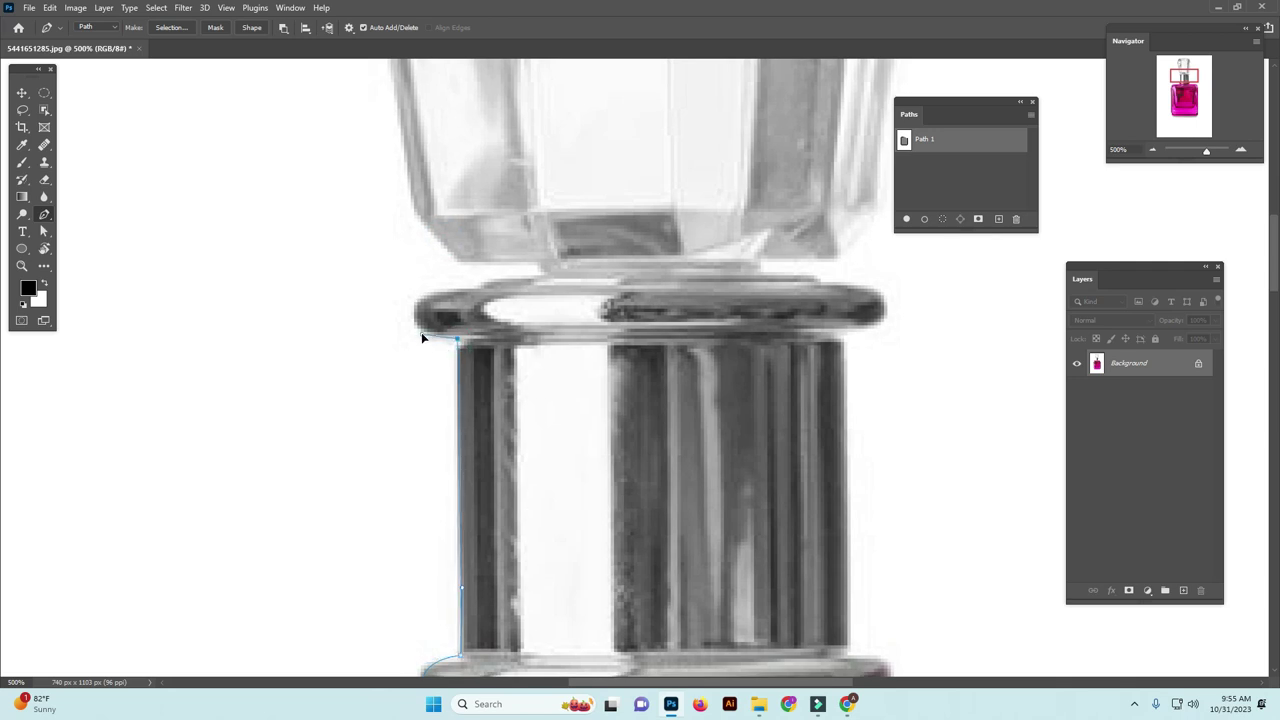
mouse_move(424, 319)
left_mouse_down()
mouse_move(465, 425)
mouse_move(455, 404)
mouse_move(511, 442)
mouse_move(502, 458)
left_mouse_up()
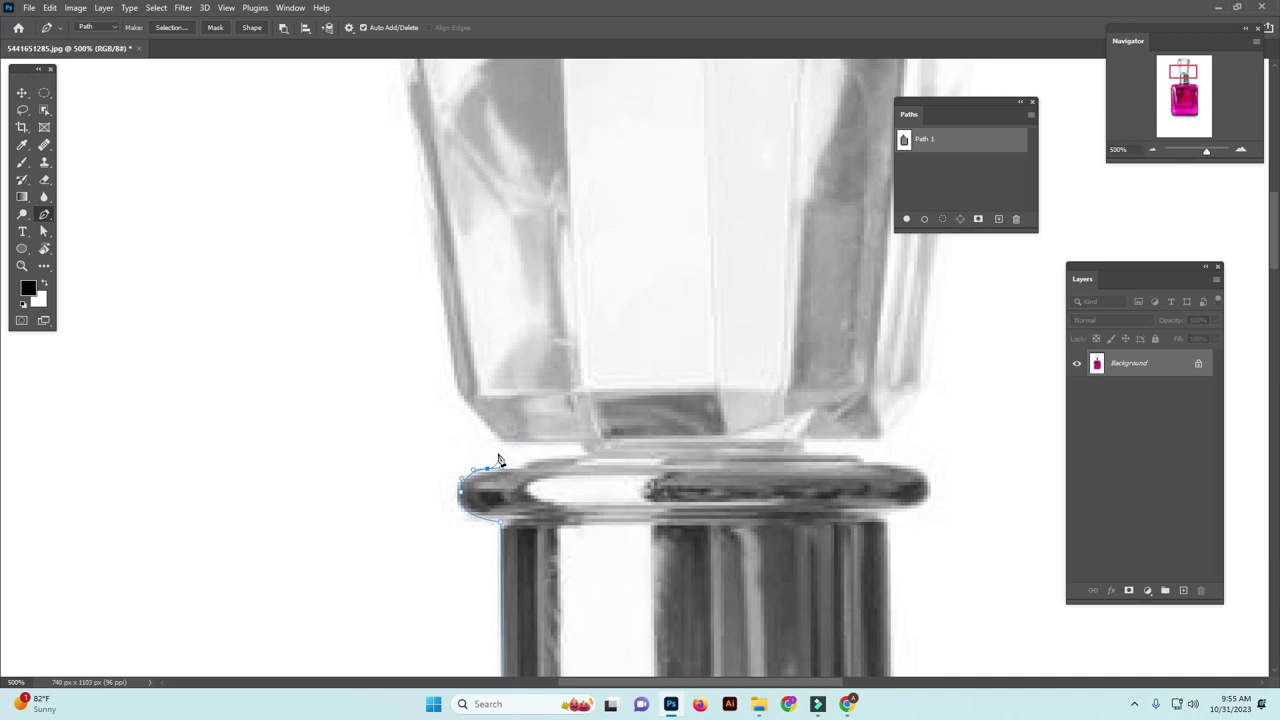
left_click(501, 447)
left_click(487, 449)
key("ctrl+z")
key("ctrl+z")
left_click_drag(457, 496, 459, 475)
left_click(493, 437)
- Trace the glass stopper's left side up to its top-left corner
left_click_drag(476, 390, 489, 566)
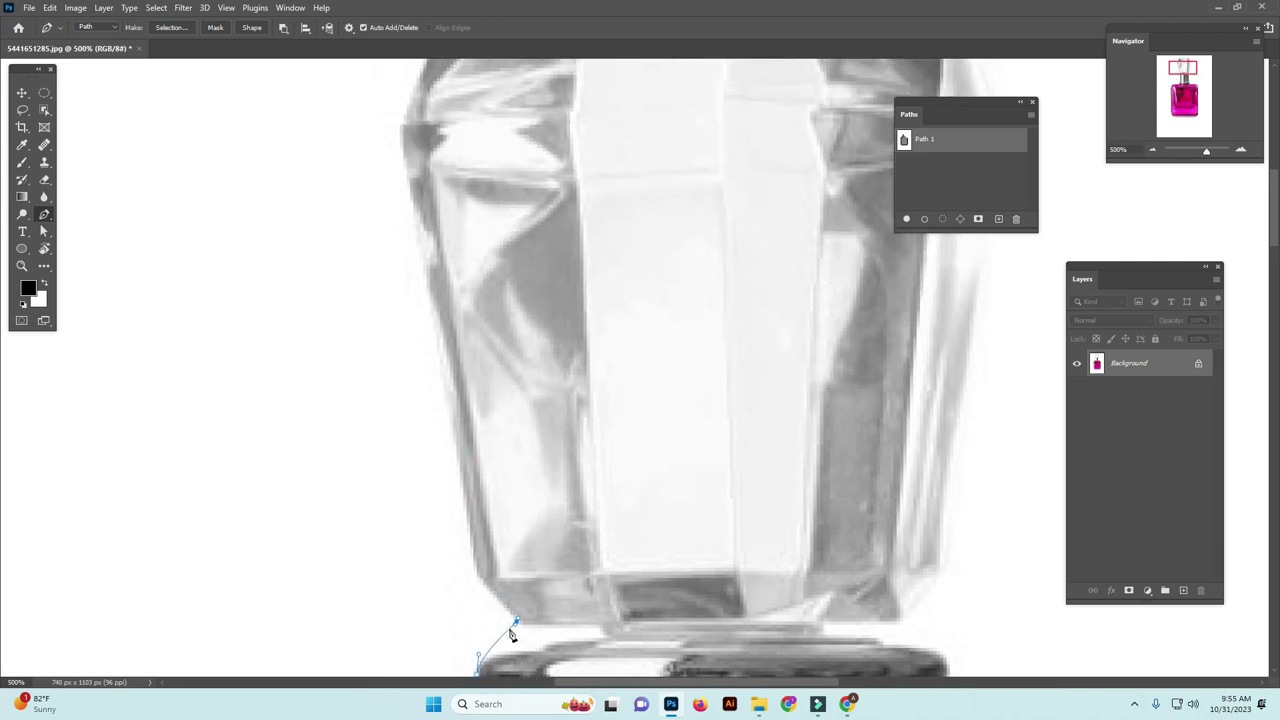
left_click_drag(513, 622, 487, 590)
left_click_drag(473, 542, 472, 504)
left_click_drag(447, 338, 457, 384)
left_click(444, 371)
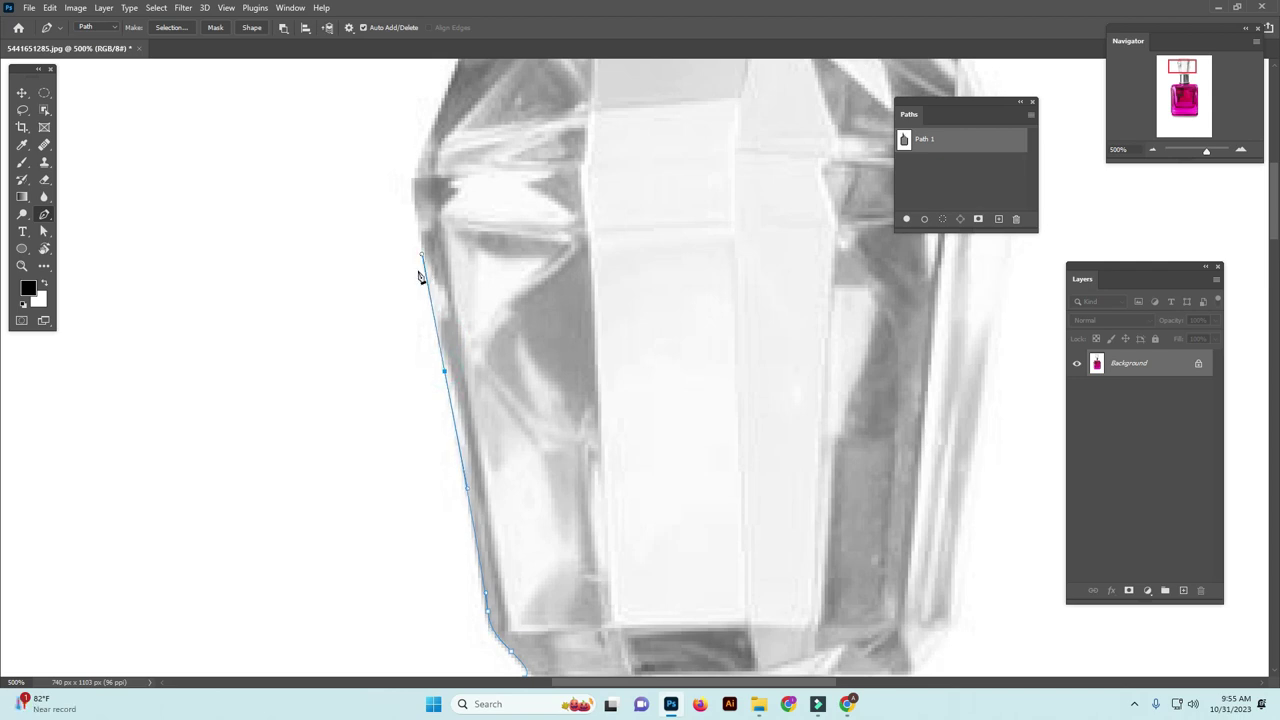
scroll(420, 180, "up", 3)
left_click_drag(456, 400, 470, 357)
scroll(478, 380, "up", 1)
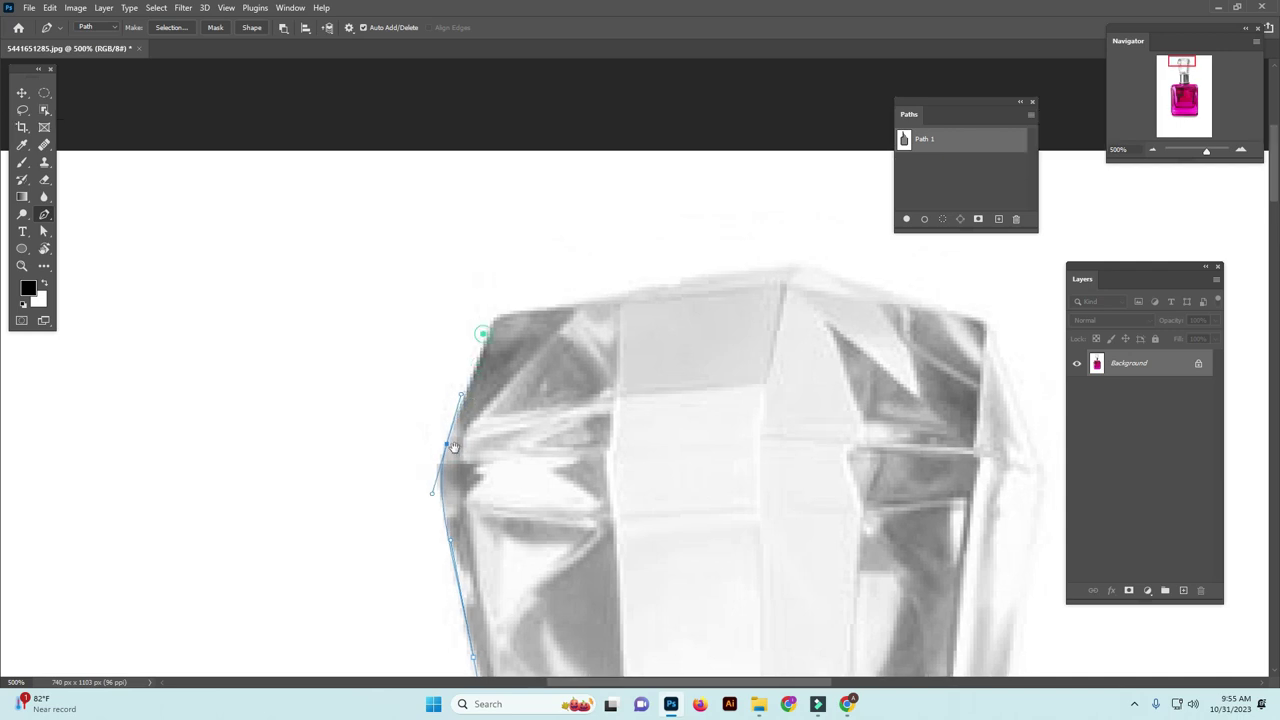
scroll(470, 410, "up", 2)
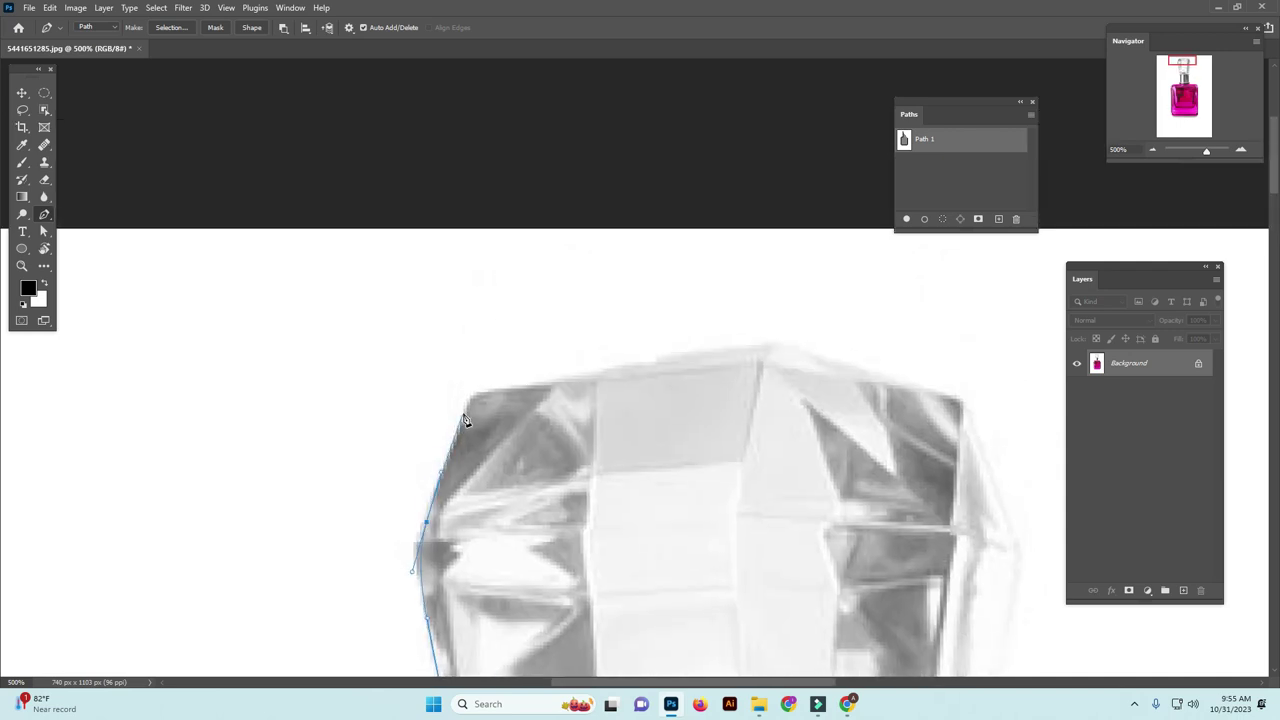
left_click(475, 394)
- Curve the path across the stopper's top and down its right side
left_click_drag(526, 386, 563, 381)
scroll(575, 420, "right", 4)
scroll(575, 420, "up", 1)
mouse_move(537, 406)
left_mouse_down()
mouse_move(595, 395)
mouse_move(693, 432)
mouse_move(489, 410)
mouse_move(529, 413)
left_mouse_up()
mouse_move(530, 463)
left_mouse_down()
mouse_move(536, 301)
mouse_move(587, 392)
left_mouse_up()
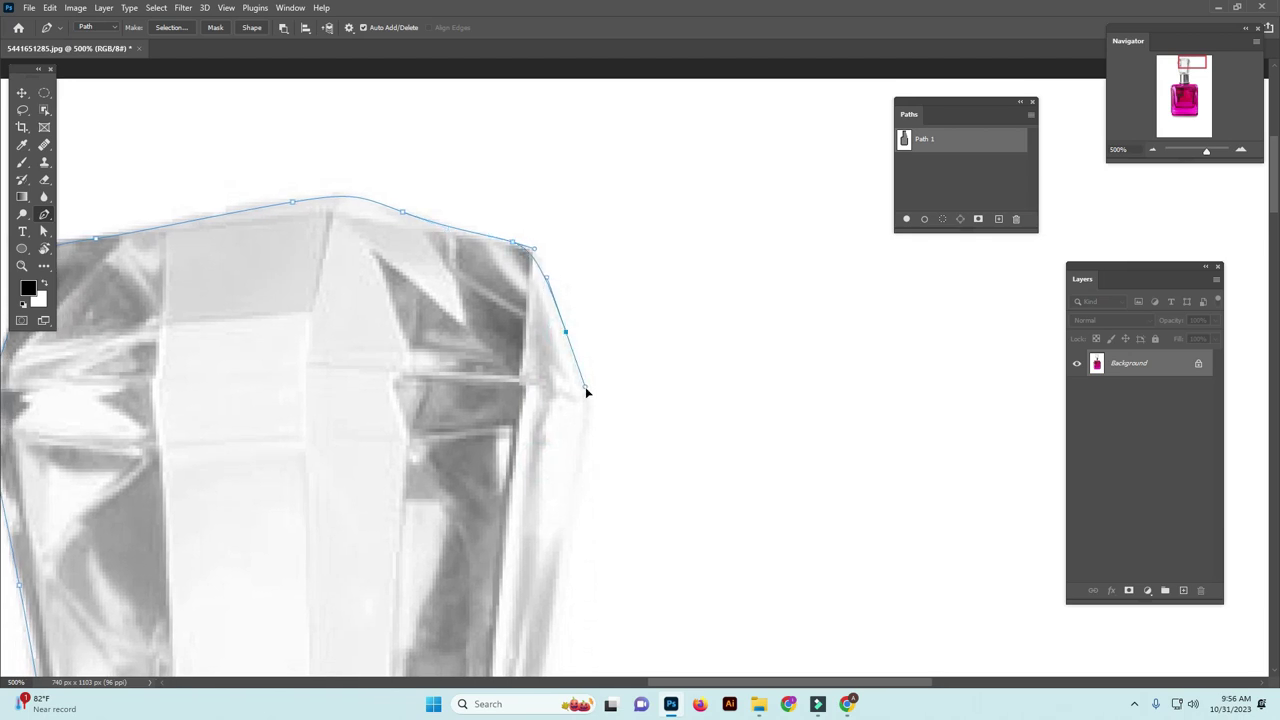
mouse_move(580, 460)
left_mouse_down()
mouse_move(615, 302)
mouse_move(607, 349)
left_mouse_up()
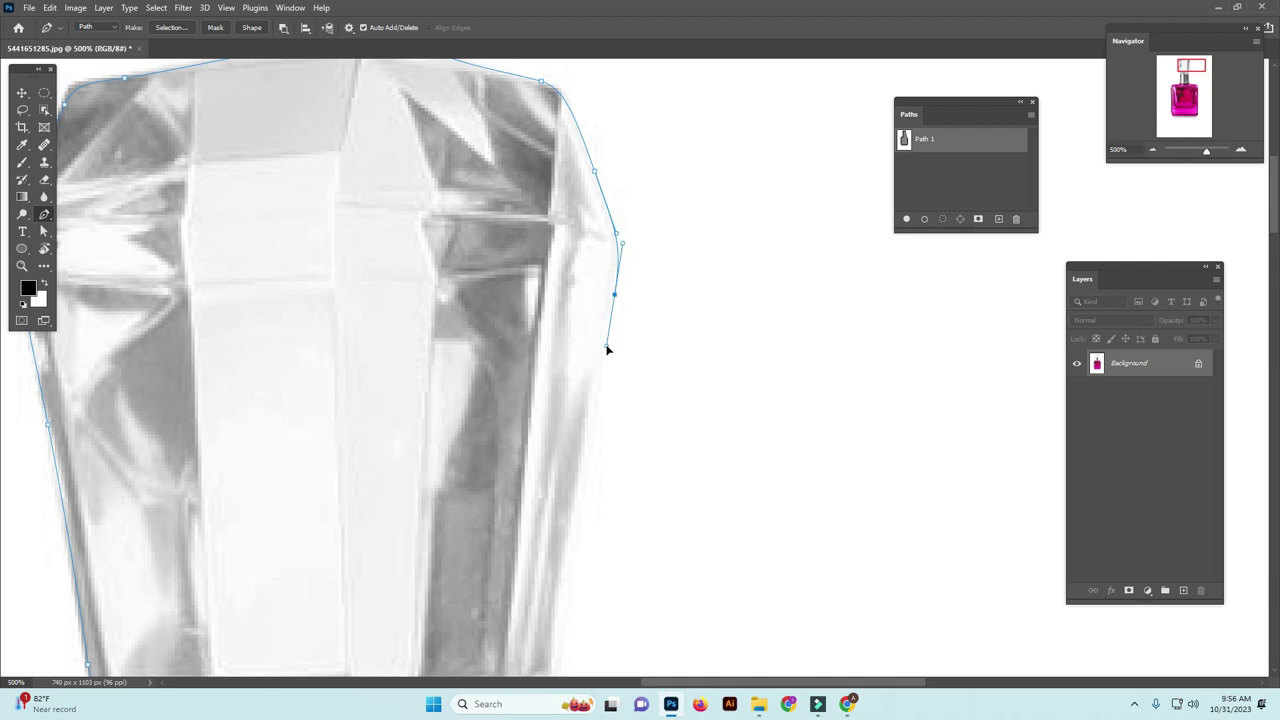
mouse_move(540, 536)
left_mouse_down()
mouse_move(565, 345)
mouse_move(581, 449)
mouse_move(632, 285)
mouse_move(597, 342)
left_mouse_up()
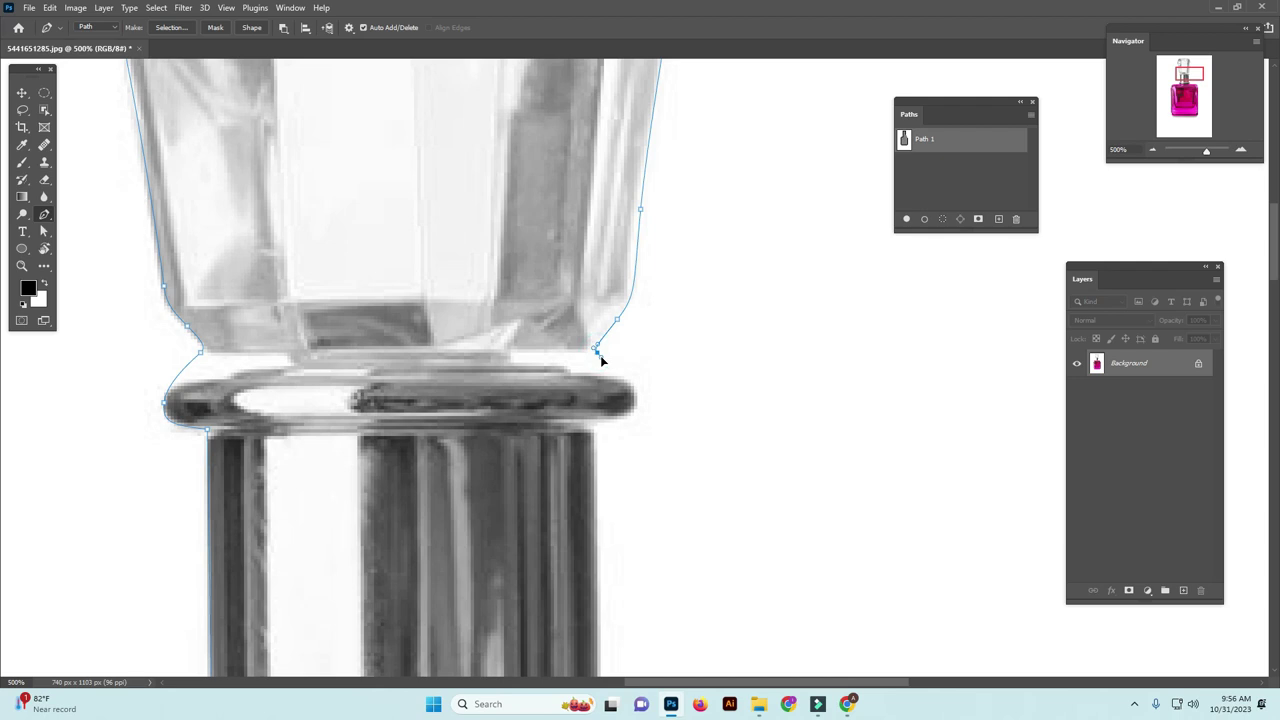
- Round the collar ring's right side and bring the path down the neck's right side
mouse_move(600, 360)
left_mouse_down()
mouse_move(531, 272)
mouse_move(575, 305)
left_mouse_up()
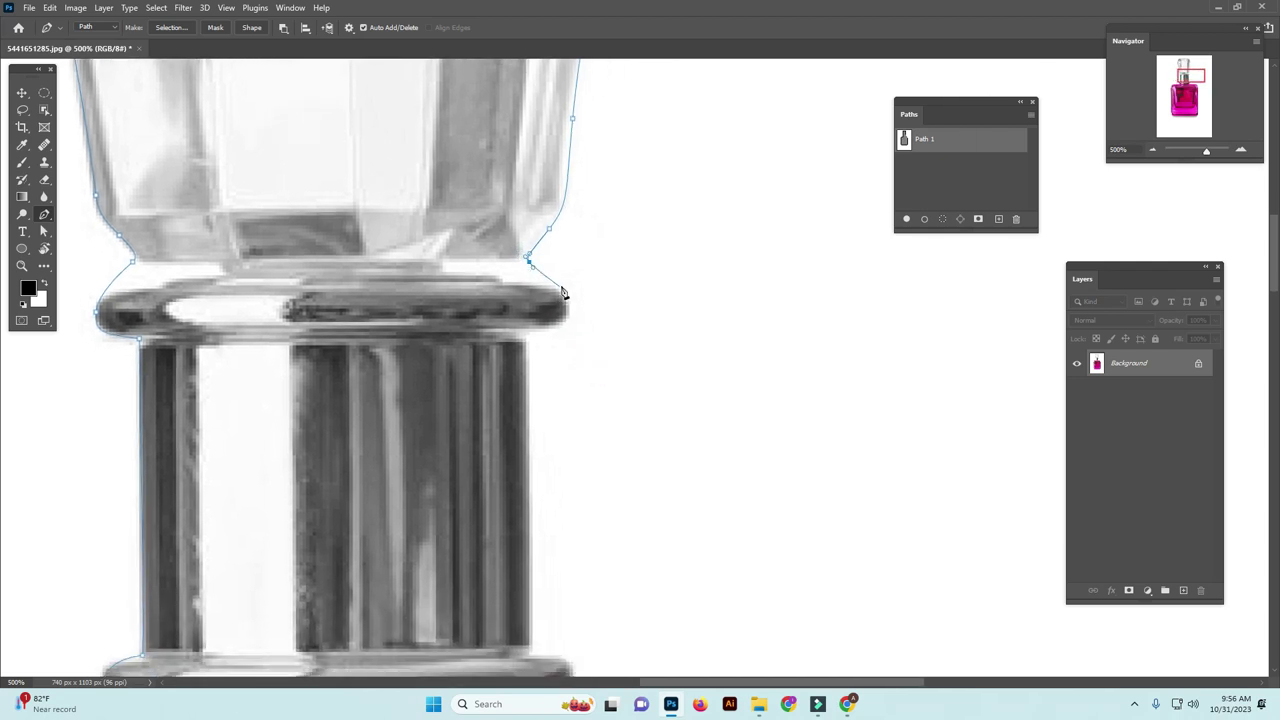
left_click_drag(562, 328, 549, 333)
scroll(522, 400, "down", 5)
left_click_drag(552, 374, 566, 376)
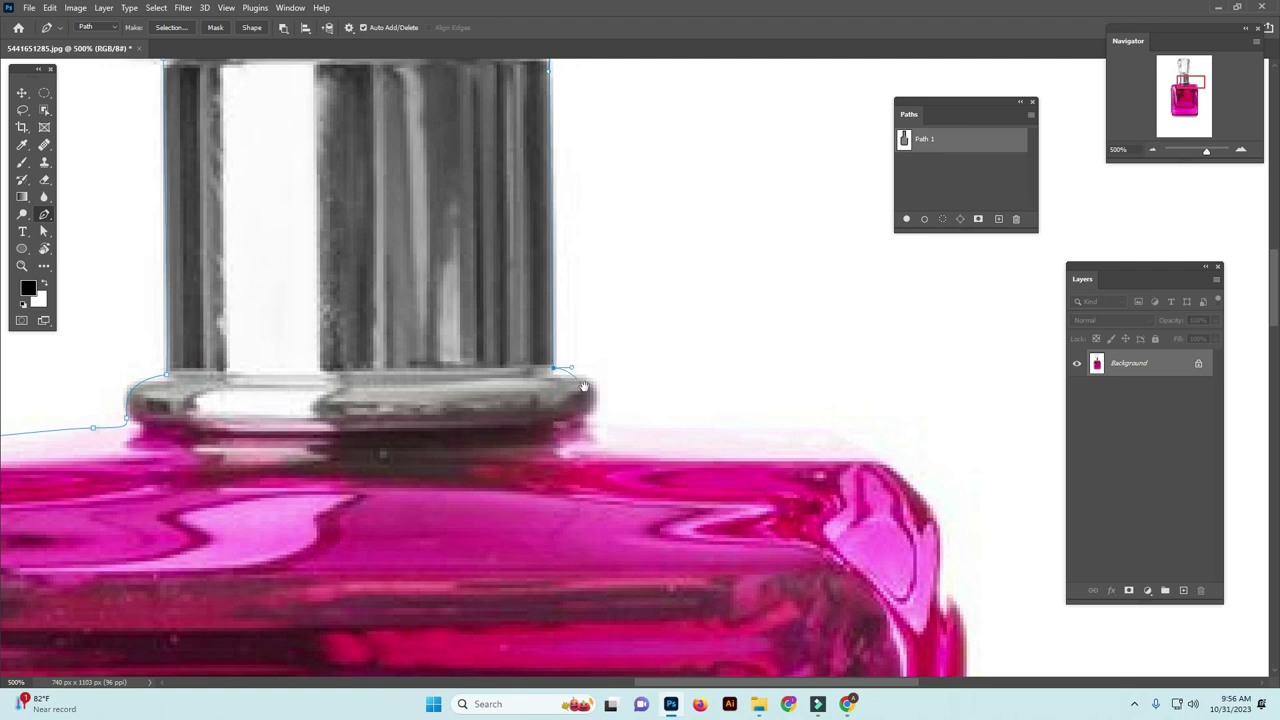
scroll(556, 400, "down", 2)
left_click(575, 313)
left_click_drag(576, 318, 574, 326)
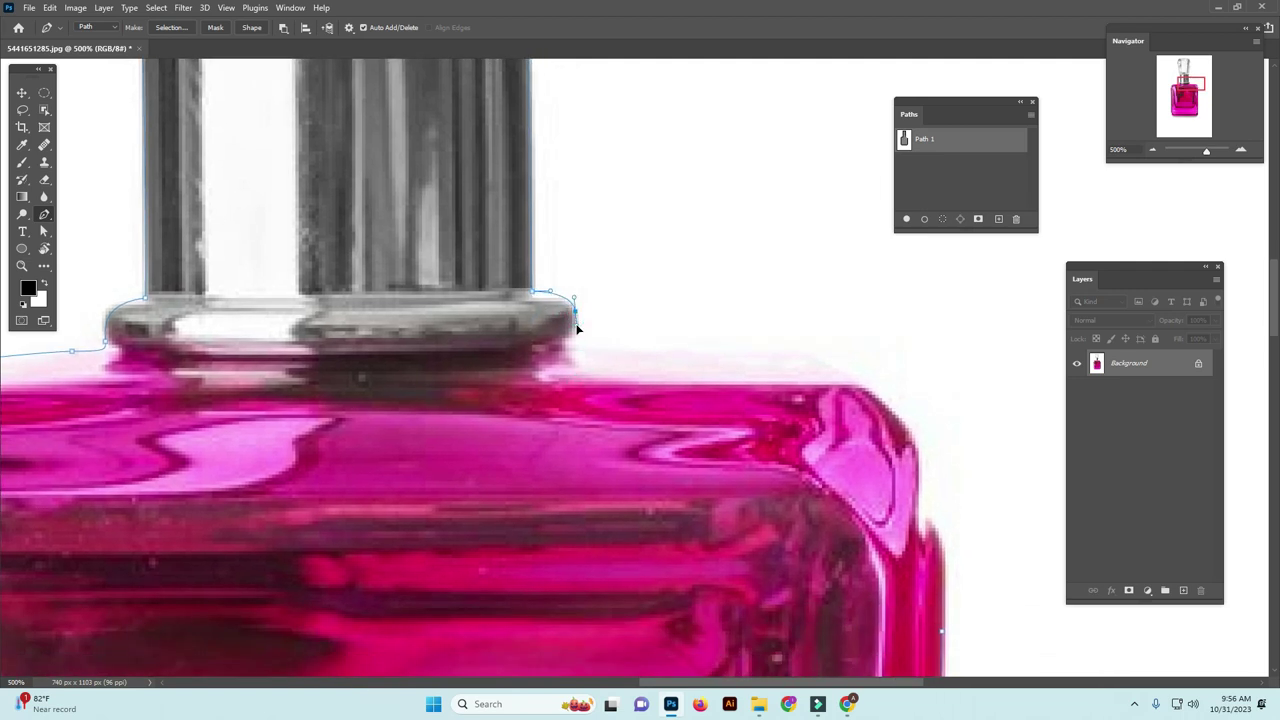
left_click(569, 342)
left_click_drag(588, 345, 590, 342)
- Run the path along the right shoulder to the starting anchor, undo a stray point, and zoom out
left_click(757, 351)
mouse_move(757, 351)
left_mouse_down()
mouse_move(820, 354)
mouse_move(611, 196)
left_mouse_up()
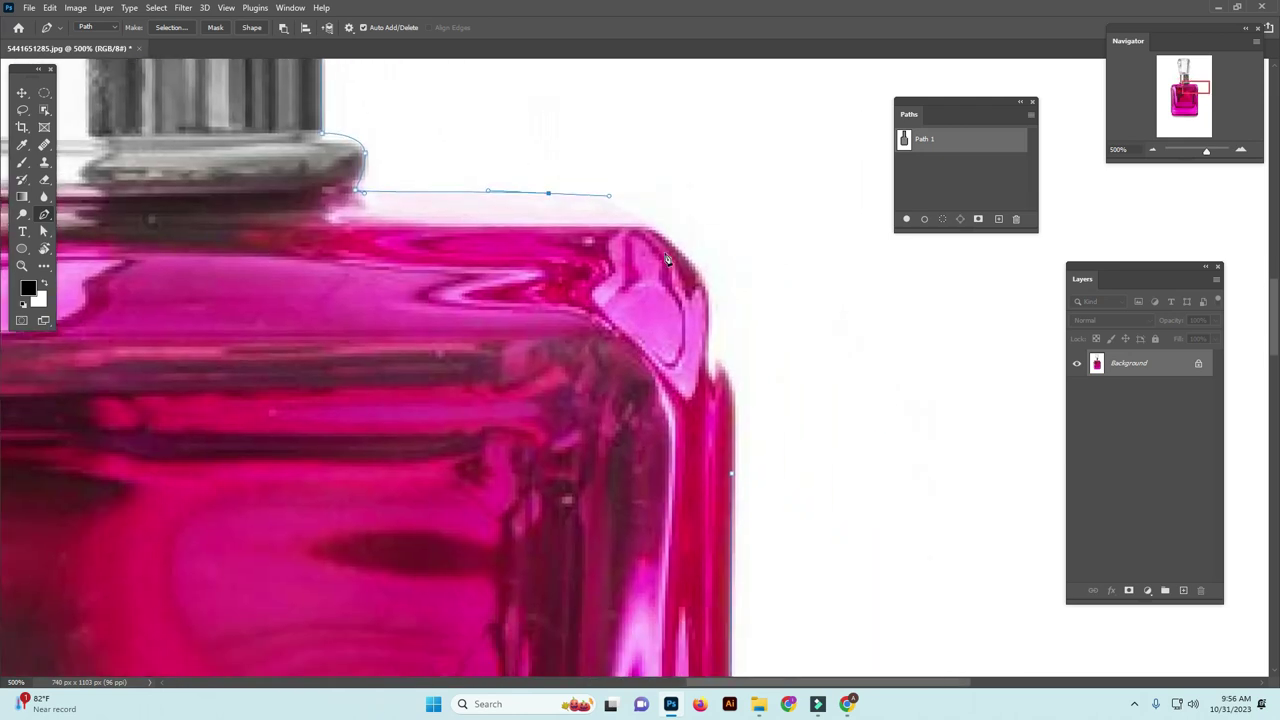
left_click_drag(676, 248, 720, 294)
left_click(733, 383)
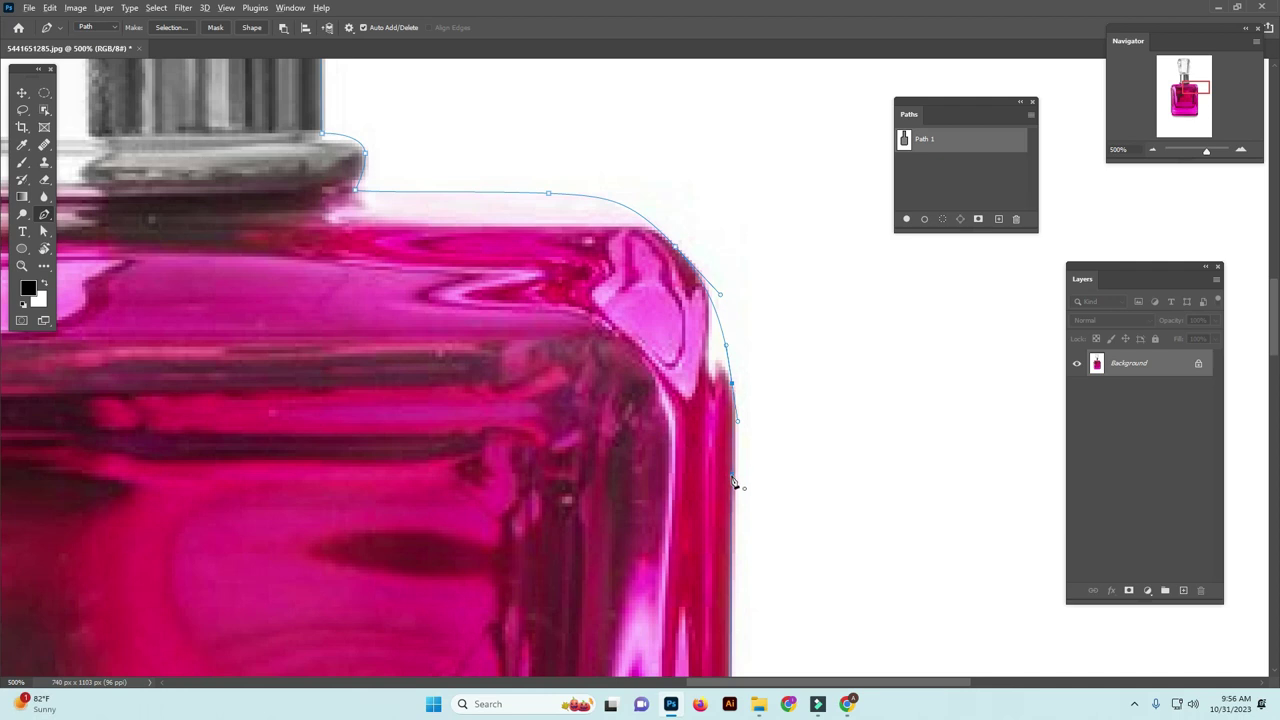
key("ctrl+z")
key("ctrl+minus")
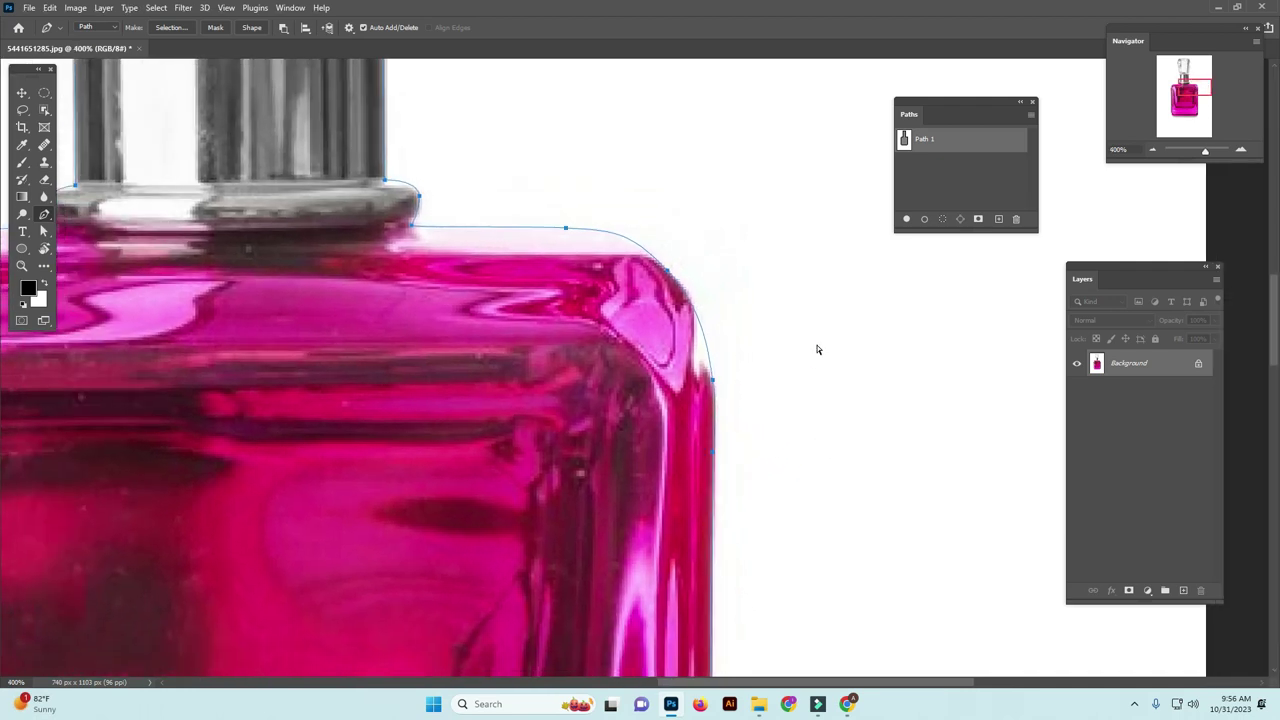
key("ctrl+minus")
key("ctrl+minus")
key("ctrl+minus")
key("ctrl+minus")
key("ctrl+minus")
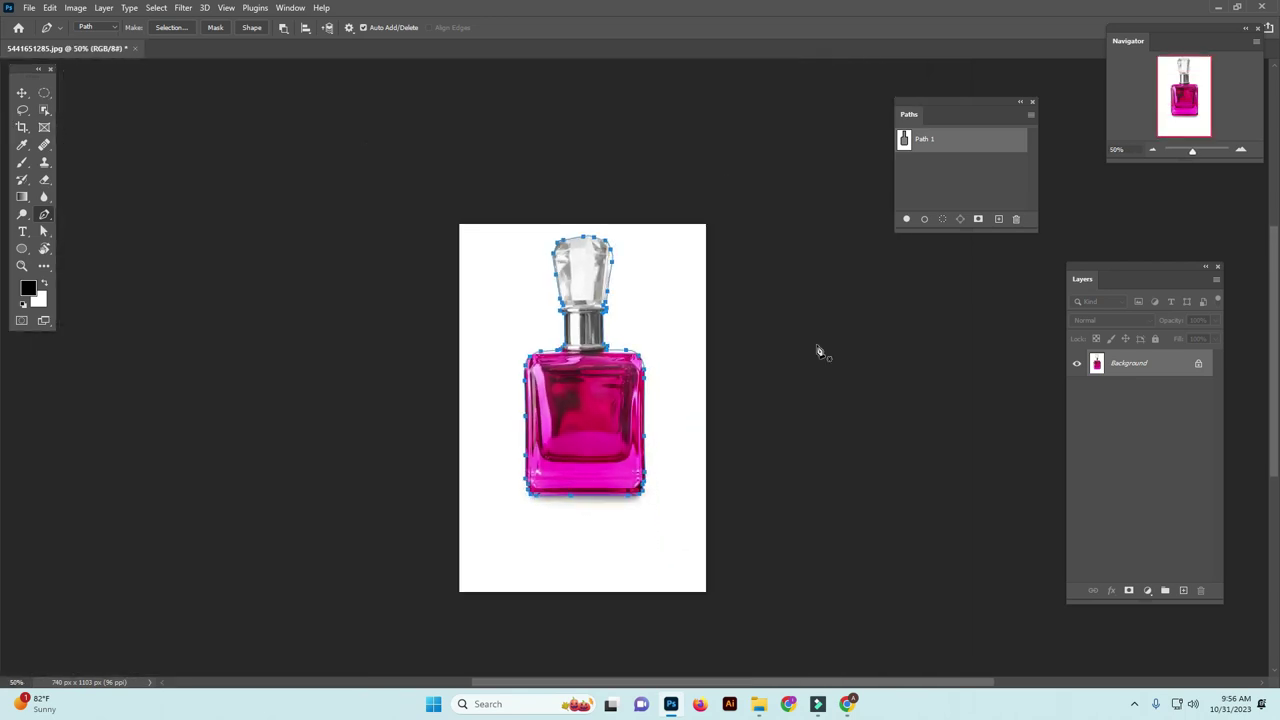
- Load Path 1 as a selection around the whole bottle and check it from cap to base
left_click(584, 378)
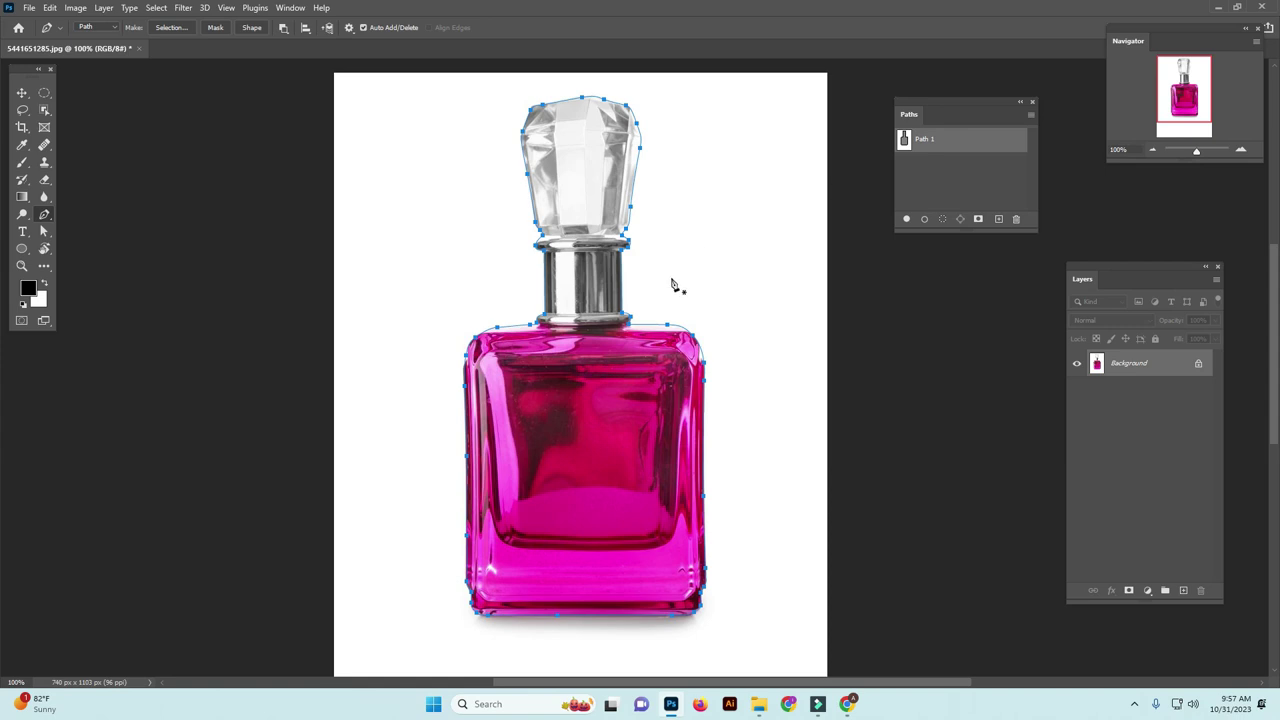
left_click(628, 324)
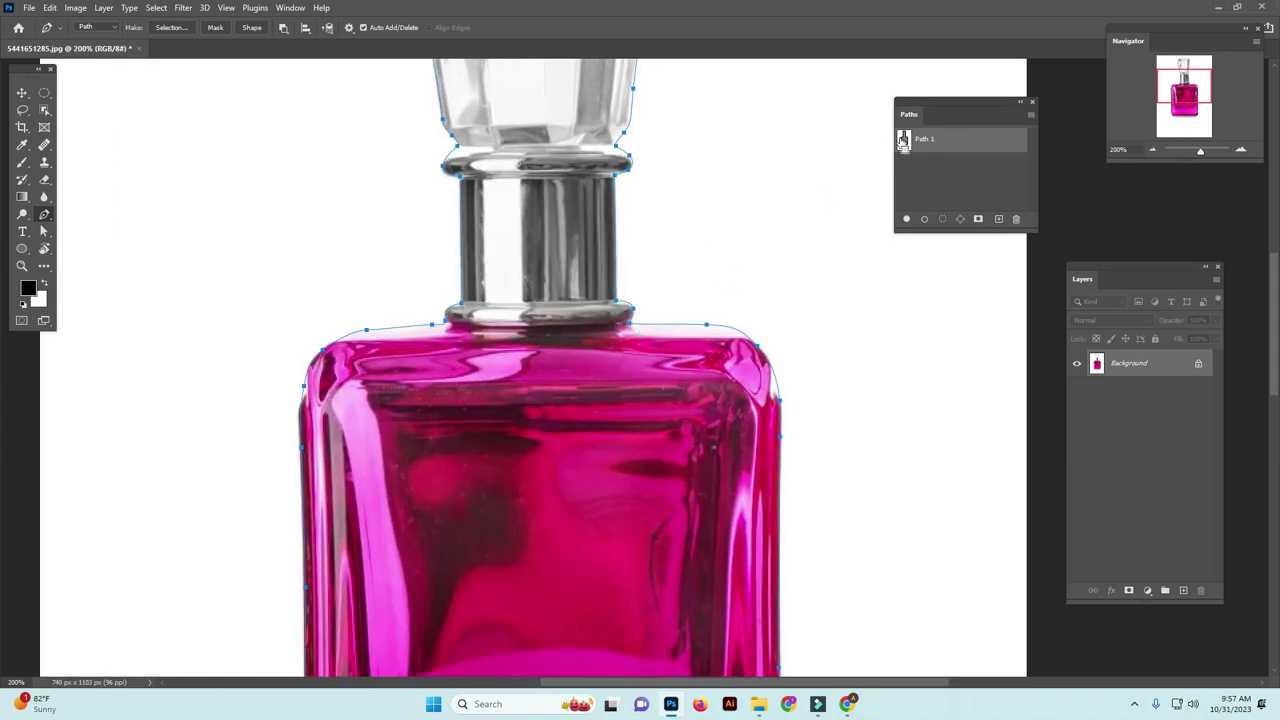
left_click(903, 140, "ctrl")
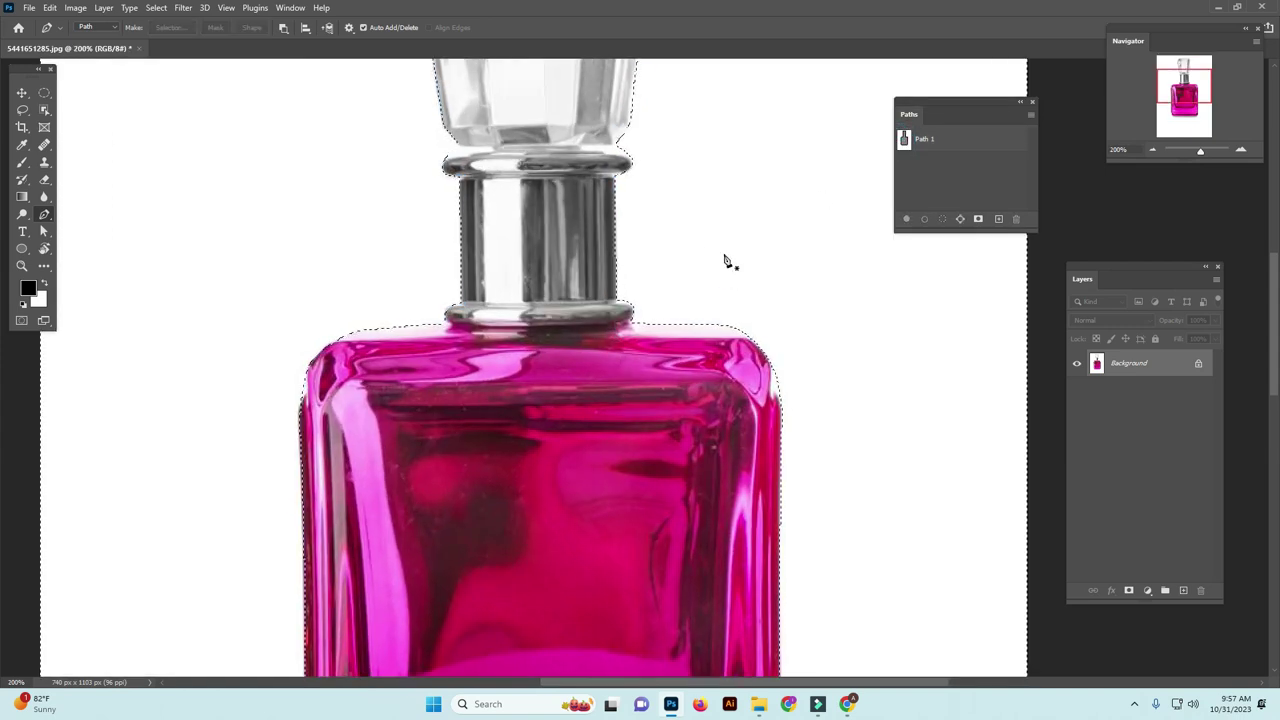
key("i")
key("ctrl+minus")
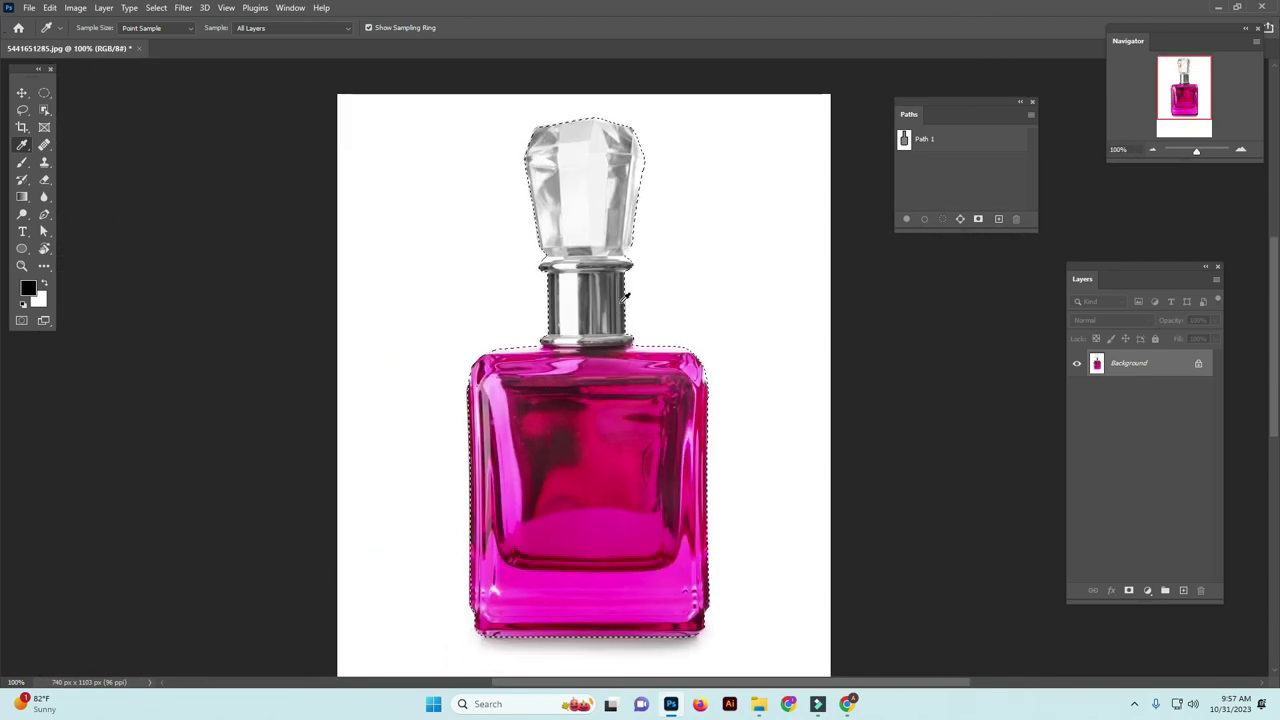
scroll(571, 443, "up", 1)
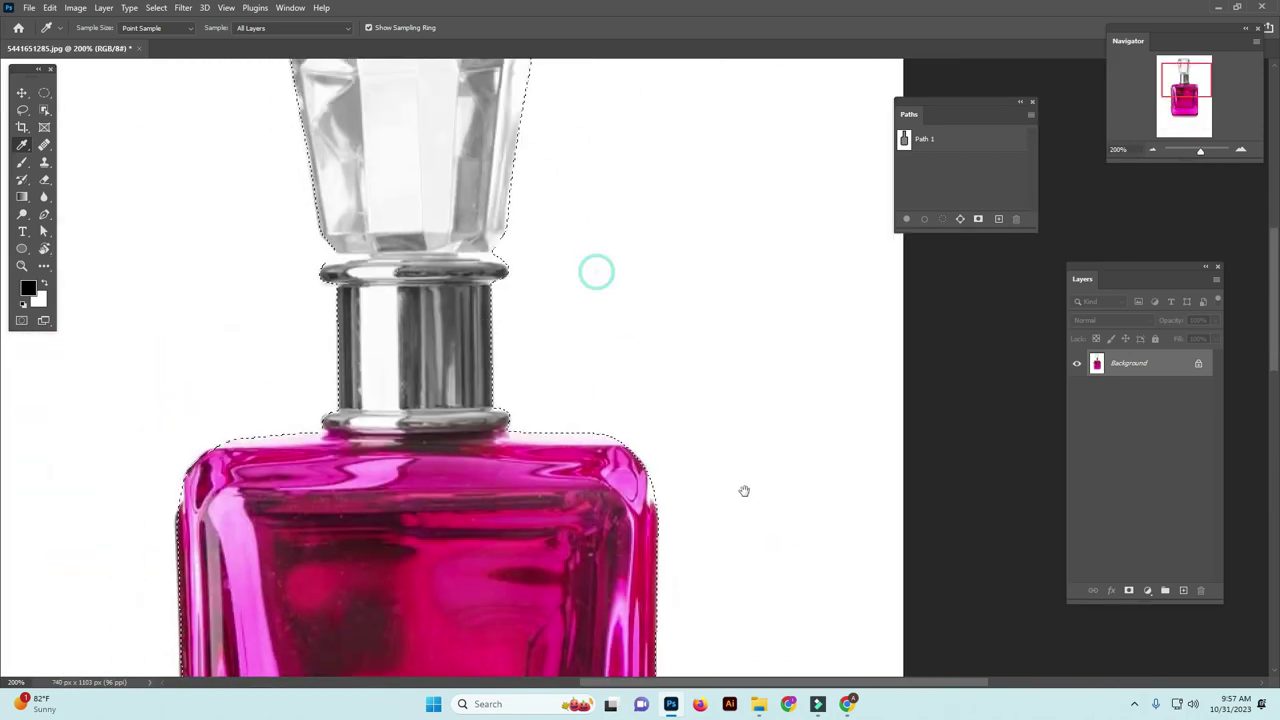
mouse_move(503, 112)
left_mouse_down()
mouse_move(469, 360)
mouse_move(503, 134)
left_mouse_up()
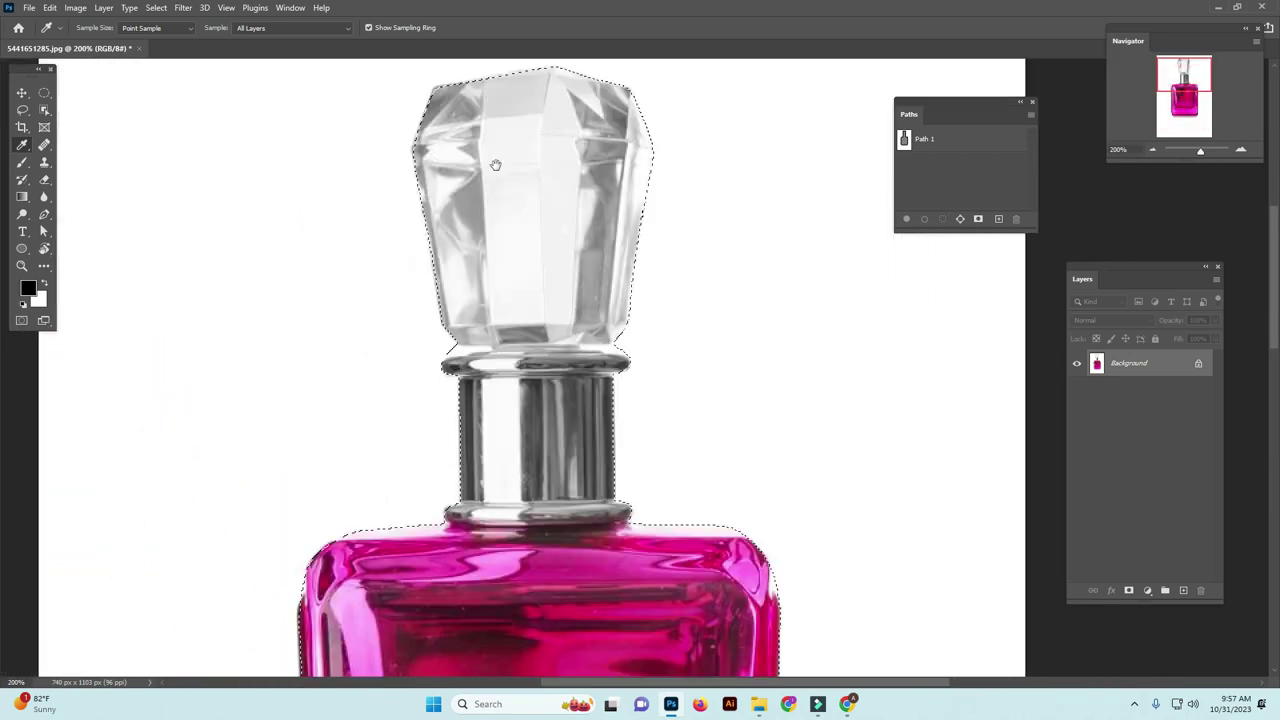
scroll(513, 130, "down", 1)
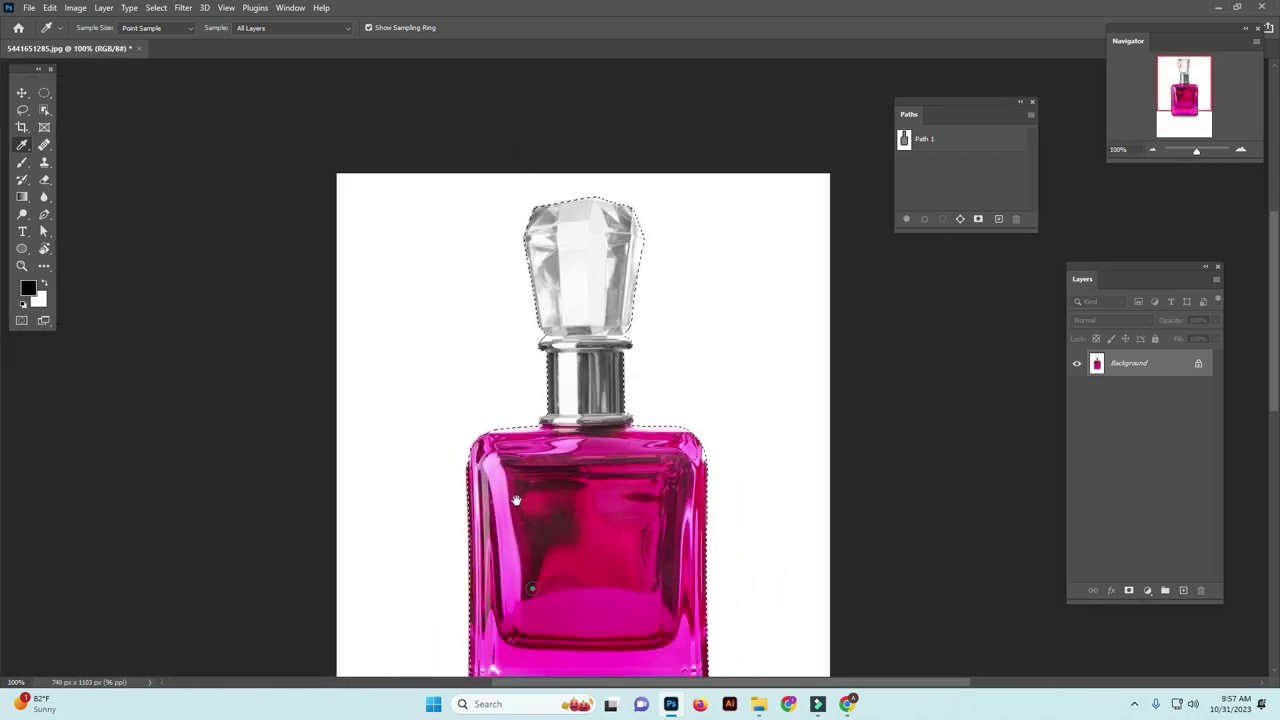
left_click_drag(533, 576, 503, 421)
- Test the cutout on a copied layer with Background hidden, then revert to the single-layer selection
key("ctrl+j")
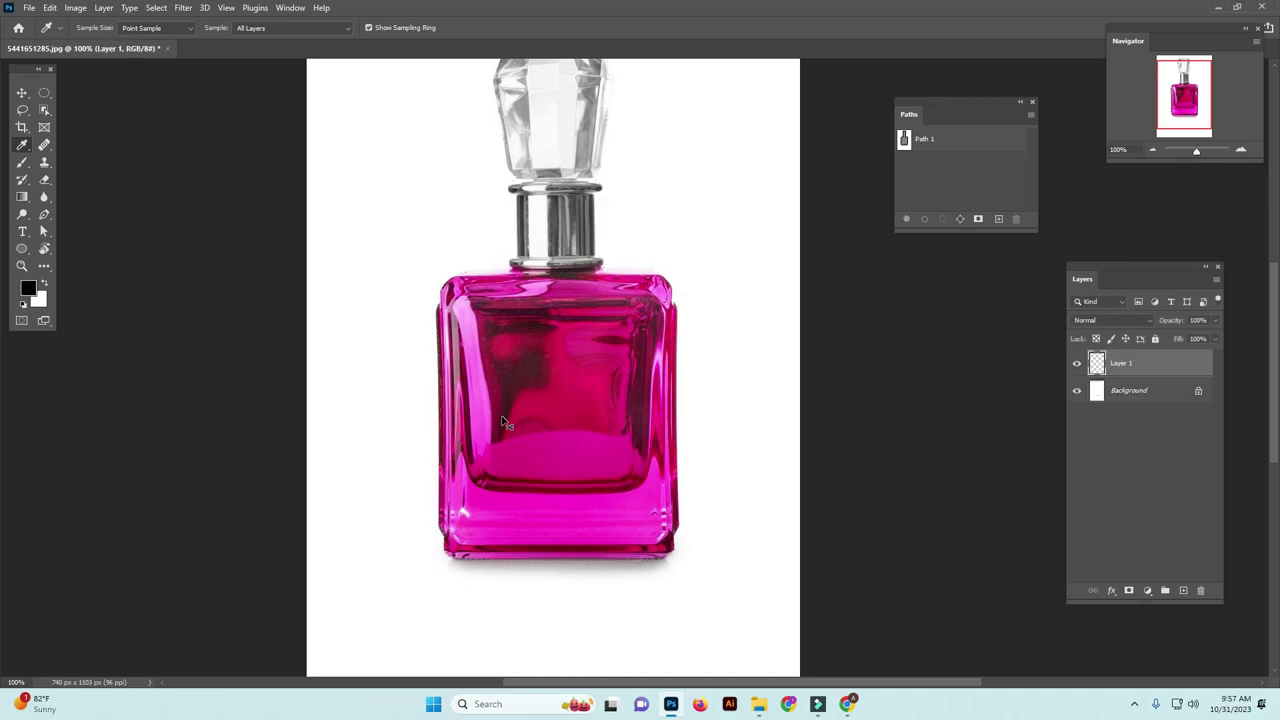
left_click(1077, 392)
left_click_drag(680, 427, 695, 557)
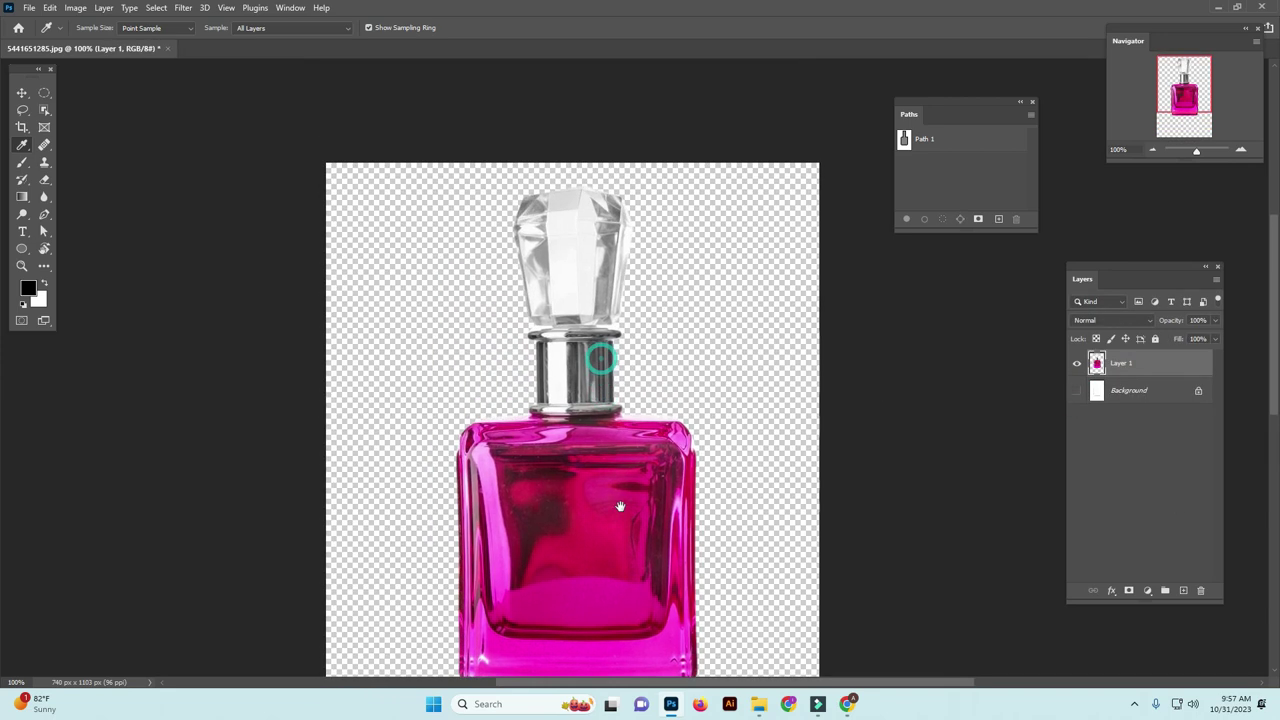
key("ctrl+plus")
left_click_drag(671, 466, 645, 171)
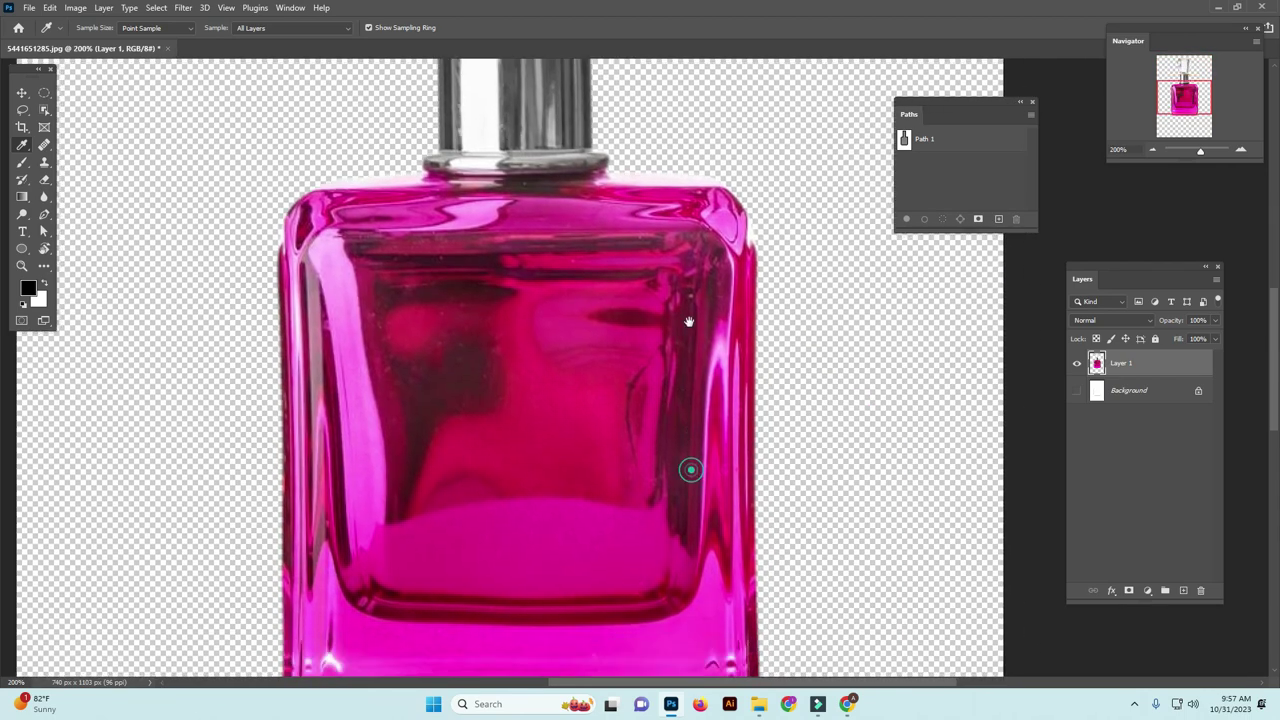
scroll(417, 391, "down", 5)
scroll(486, 306, "up", 5)
scroll(486, 306, "up", 3)
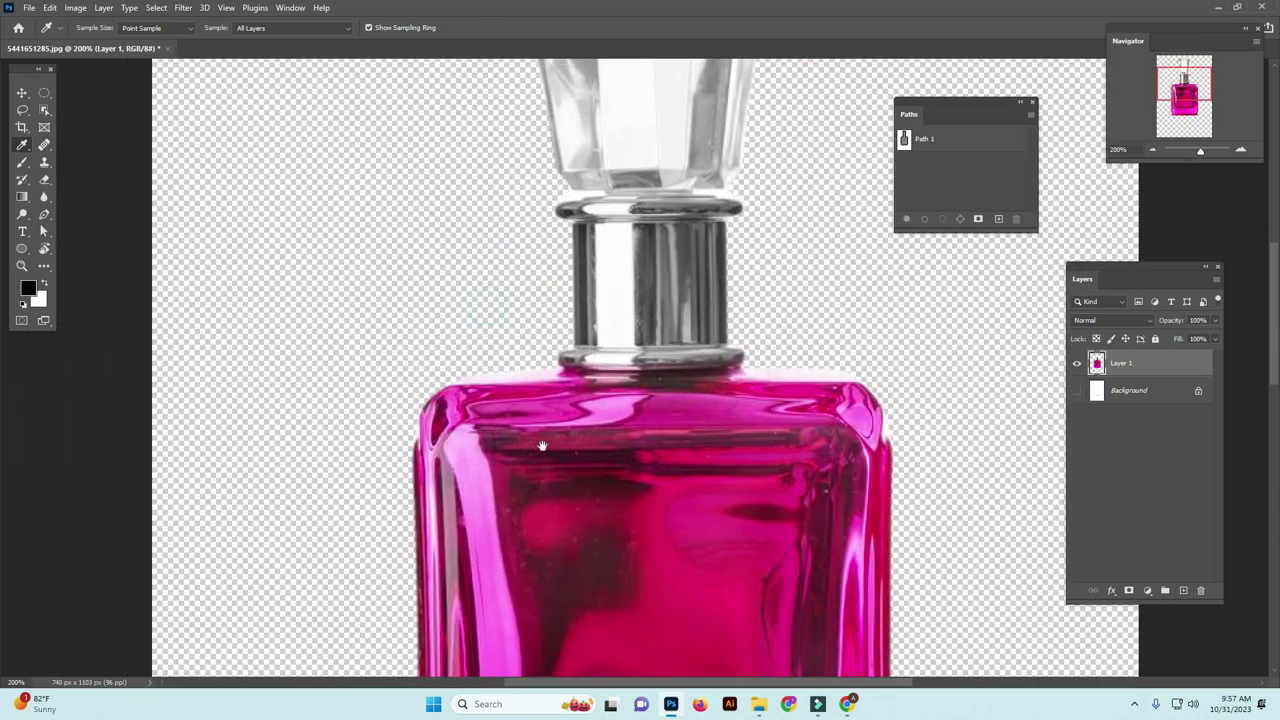
scroll(540, 443, "up", 4)
scroll(686, 194, "down", 3)
scroll(651, 247, "down", 1)
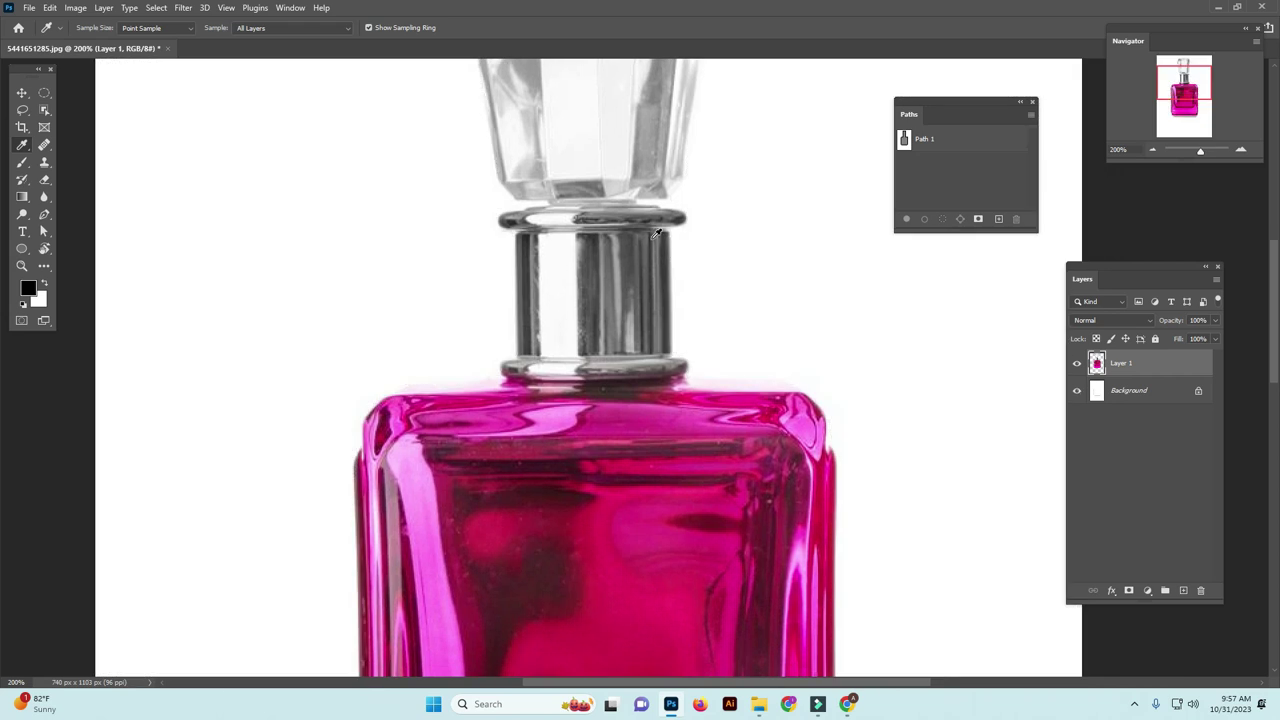
key("ctrl+minus")
key("ctrl+minus")
key("ctrl+minus")
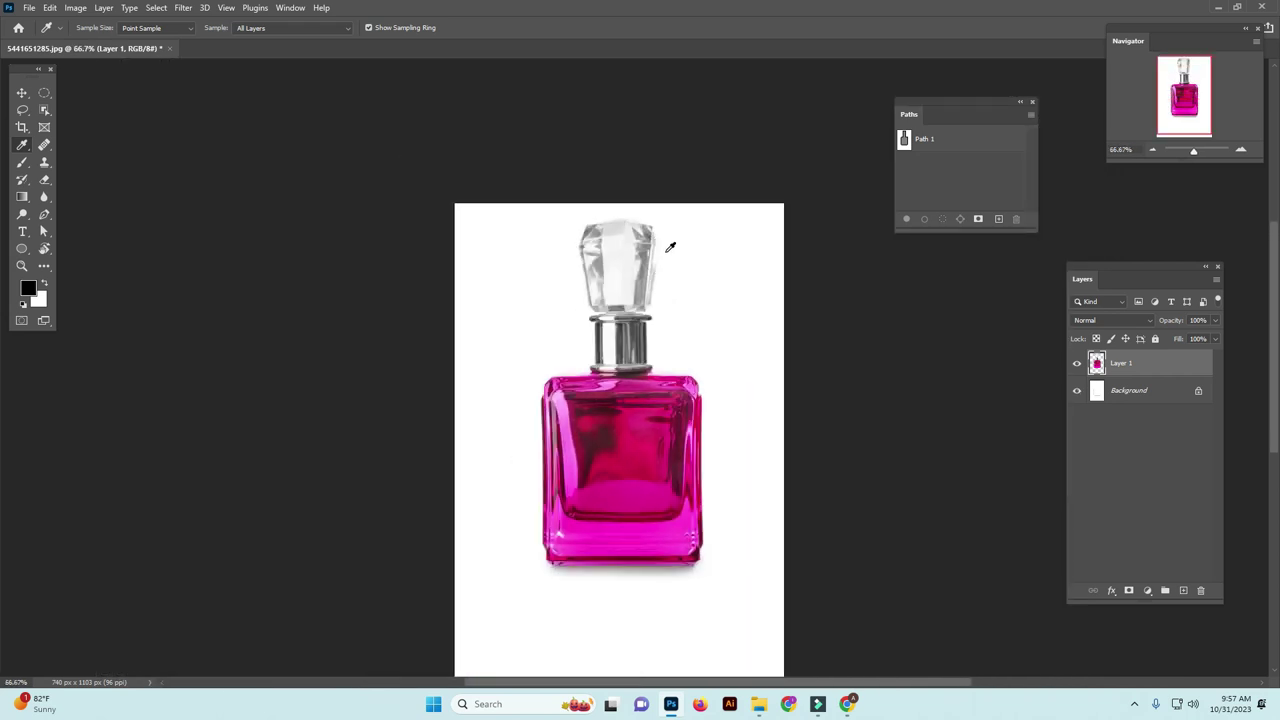
key("ctrl+e")
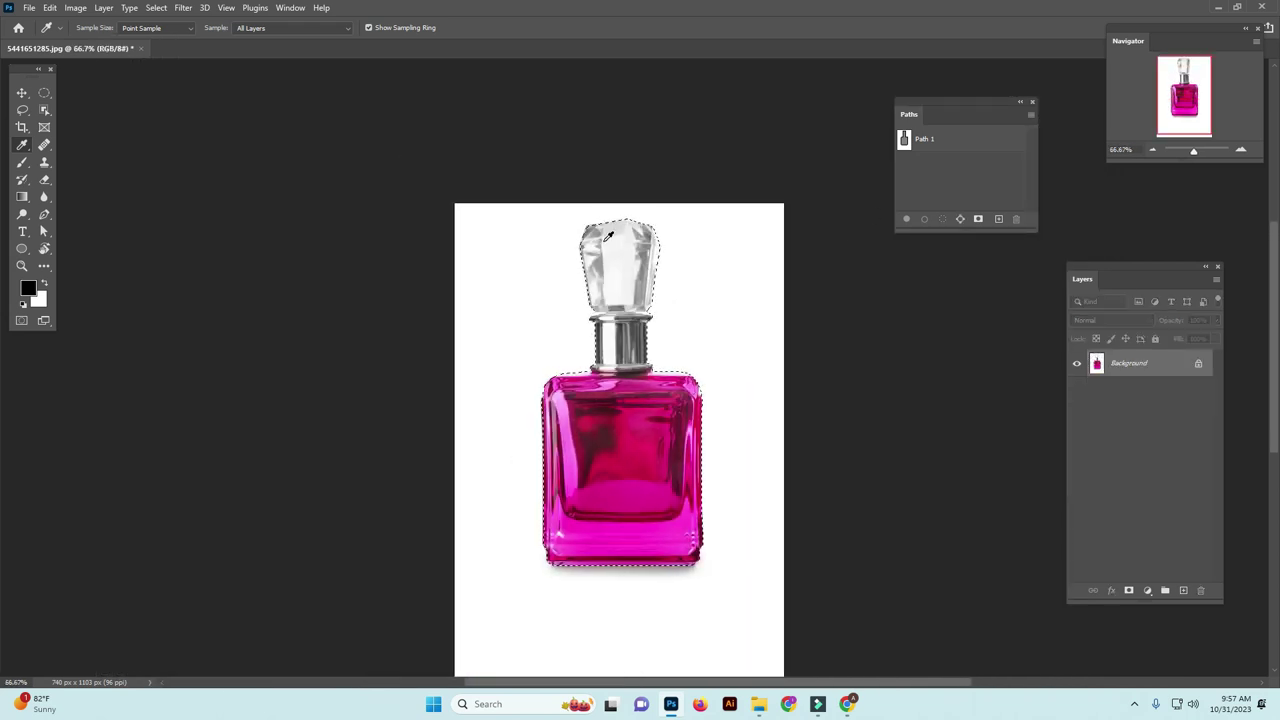
- Feather the selection by 0.2 px and copy the bottle to a new Layer 1
key("shift+F6")
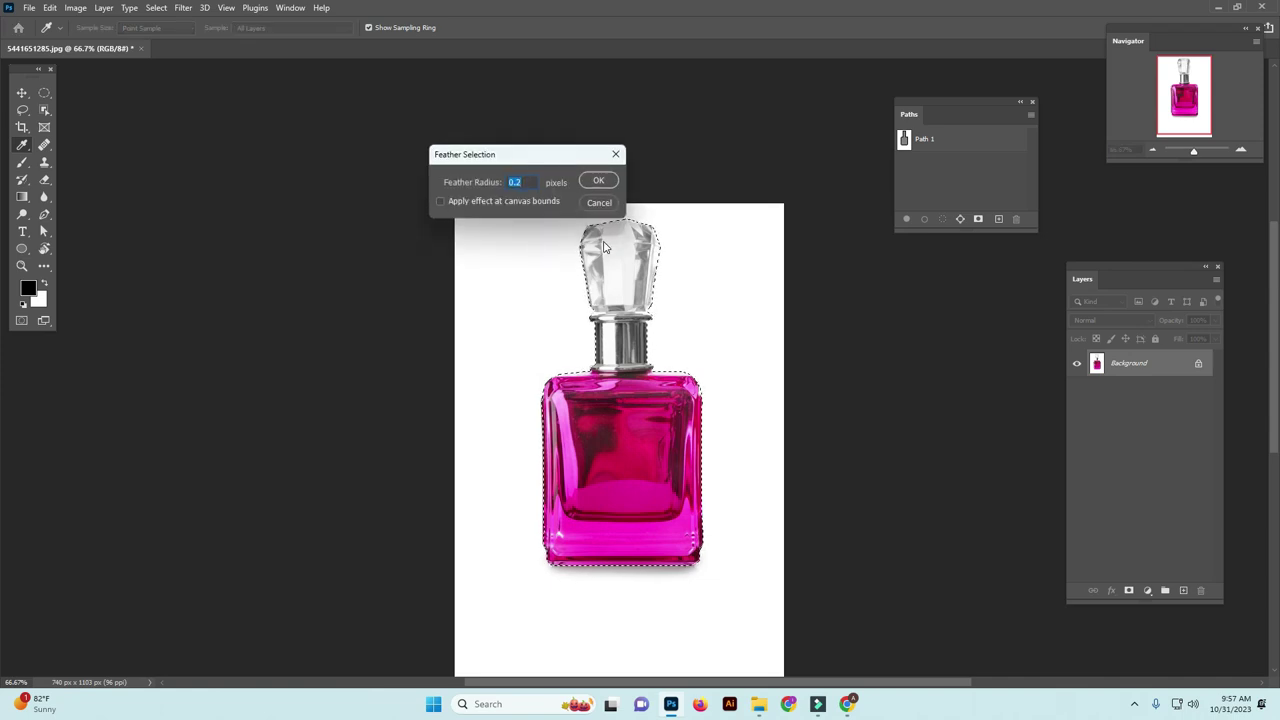
left_click(600, 182)
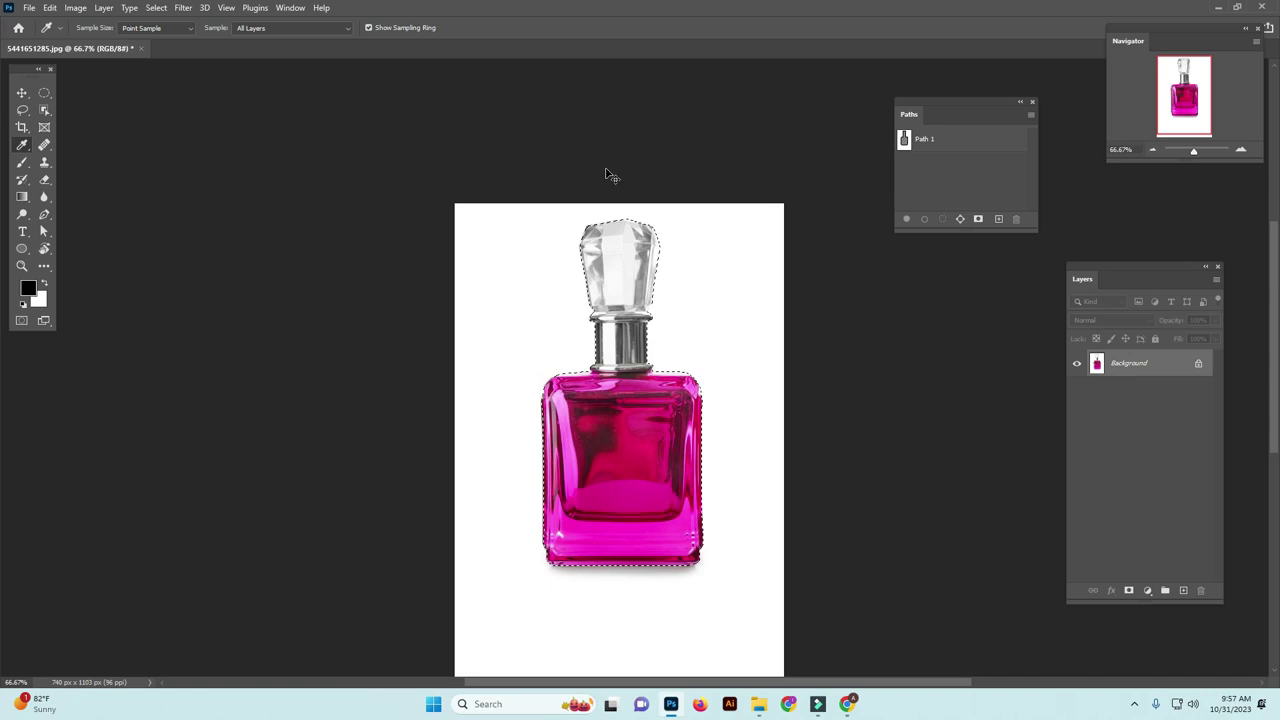
key("ctrl+j")
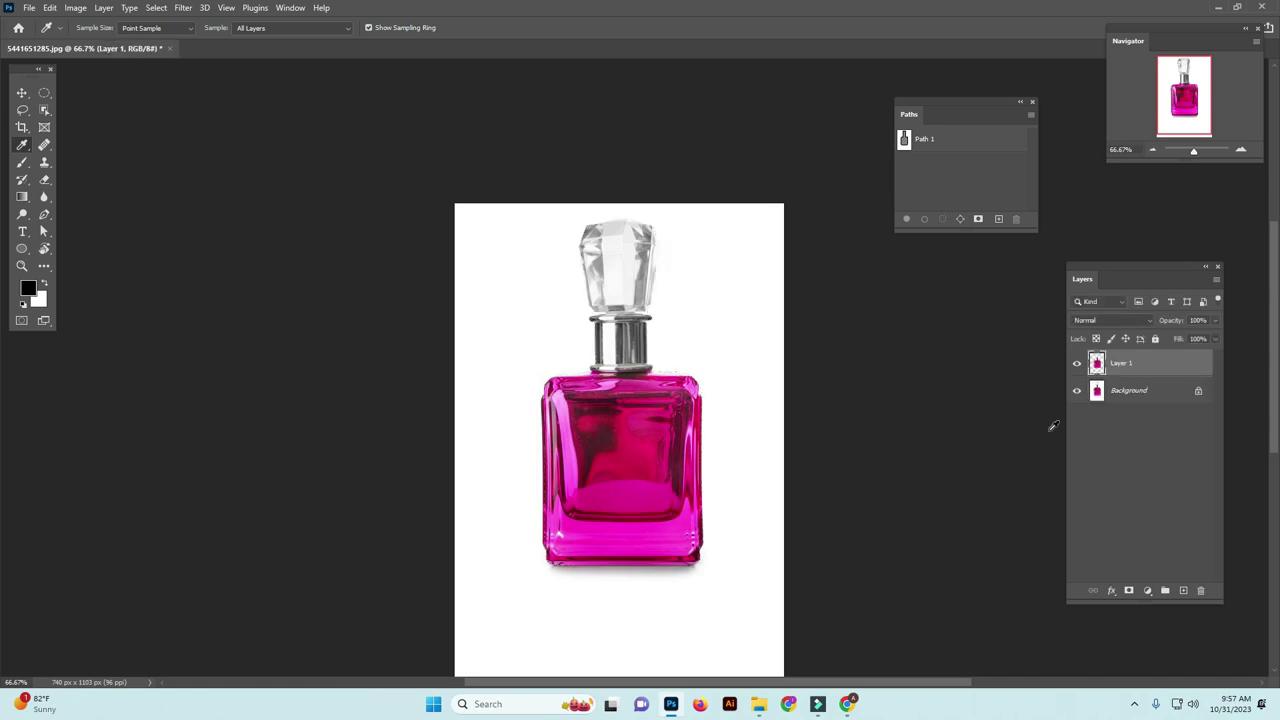
- Hide the Background to inspect the cutout's edges, then show the white background again
left_click(1077, 391)
scroll(660, 440, "up", 3)
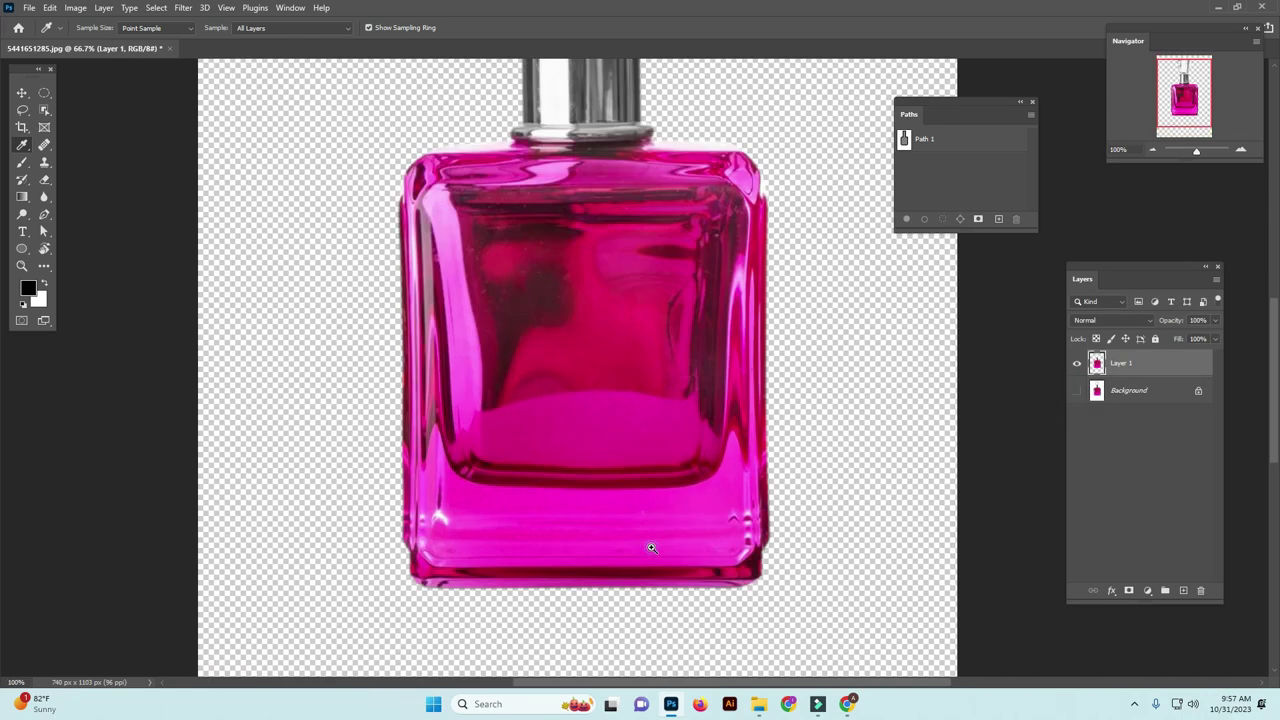
scroll(660, 450, "up", 2)
left_click_drag(785, 530, 700, 286)
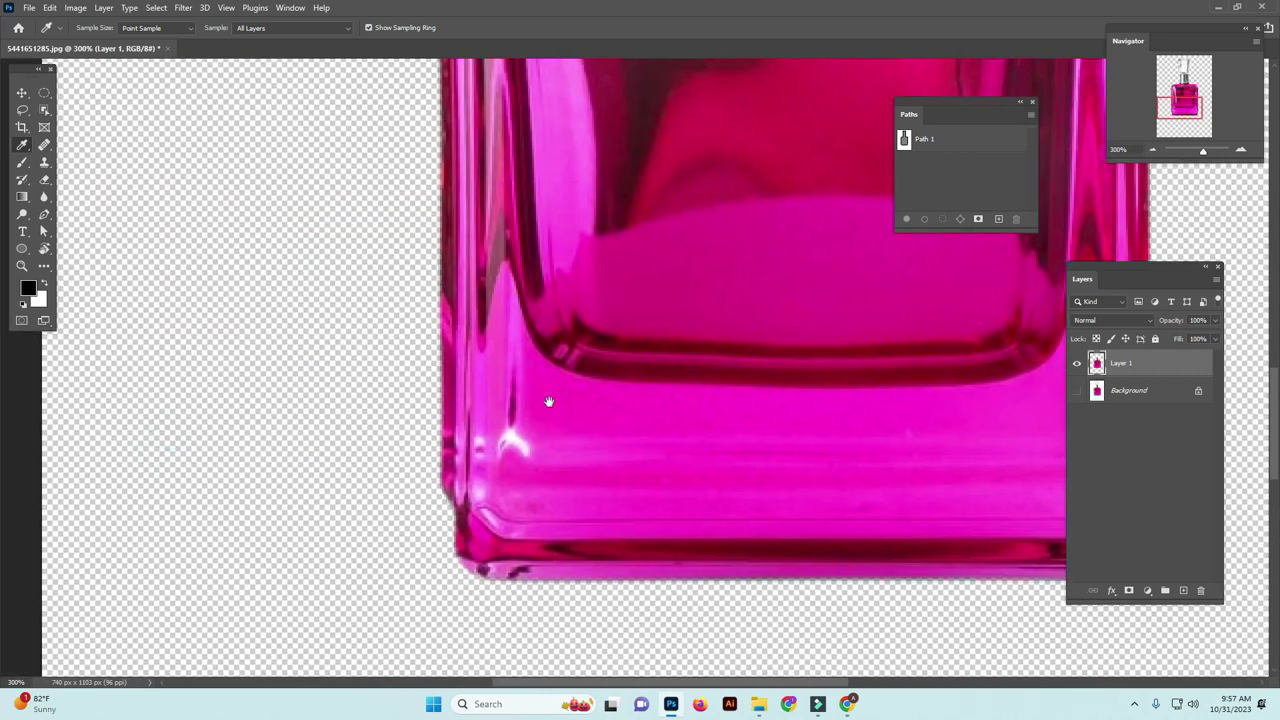
mouse_move(549, 350)
left_mouse_down()
mouse_move(573, 432)
mouse_move(514, 531)
mouse_move(503, 523)
mouse_move(583, 509)
left_mouse_up()
mouse_move(650, 150)
left_mouse_down()
mouse_move(695, 213)
mouse_move(666, 494)
left_mouse_up()
left_click_drag(740, 600, 649, 337)
left_click_drag(746, 446, 794, 320)
mouse_move(680, 515)
left_mouse_down()
mouse_move(784, 342)
mouse_move(720, 466)
left_mouse_up()
key("ctrl+minus")
key("ctrl+minus")
key("ctrl+minus")
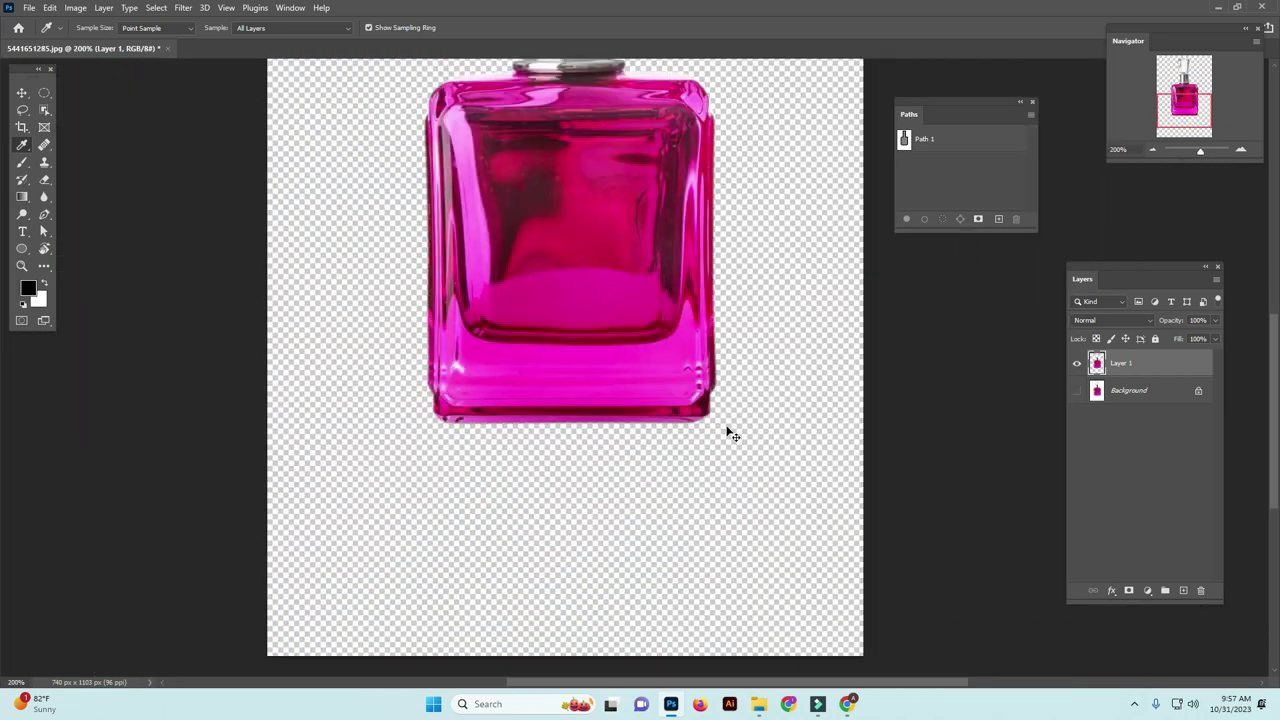
key("ctrl+minus")
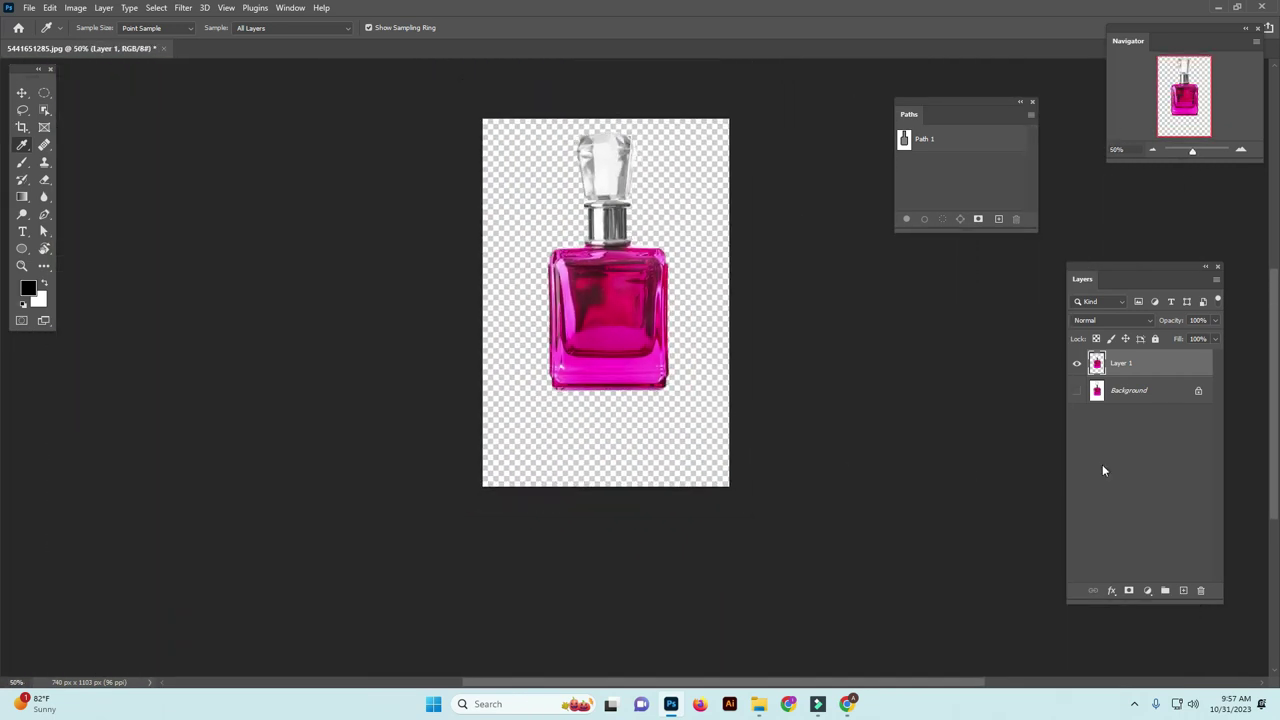
left_click(1140, 390)
- Show the background layer again and add a new layer filled with white
left_click(1077, 390)
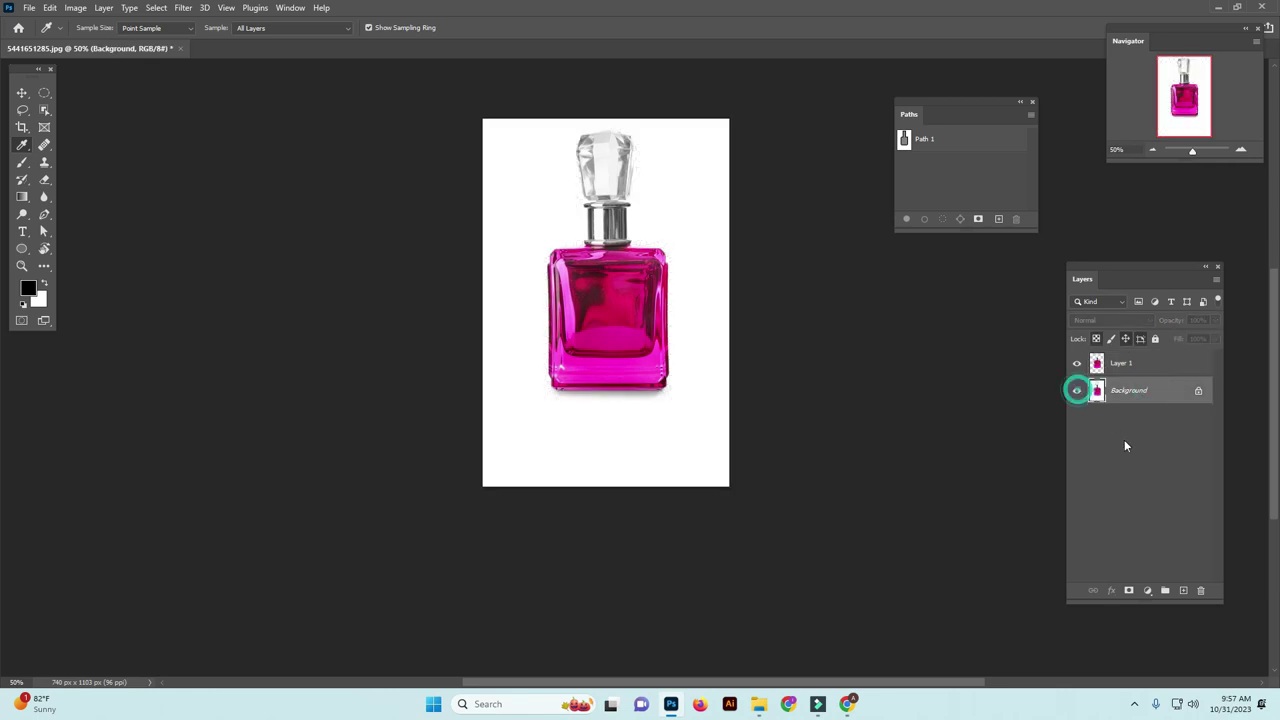
left_click(1184, 591)
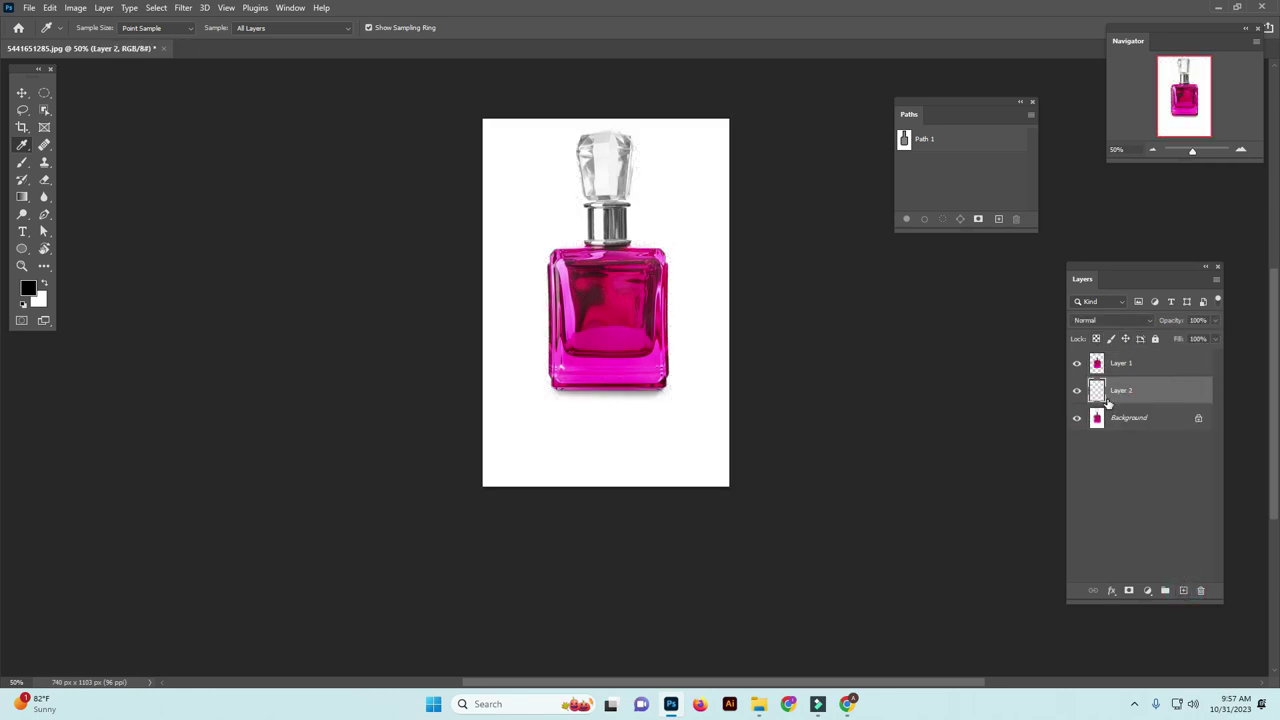
key("alt+BackSpace")
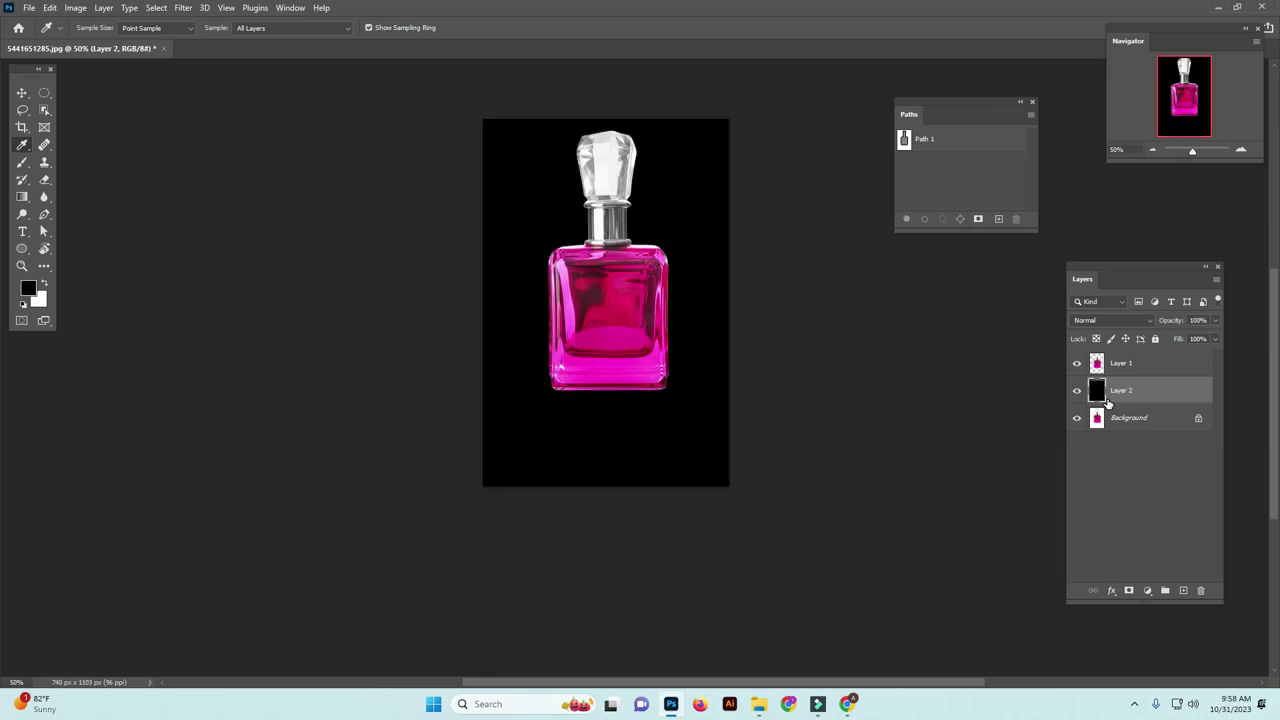
key("ctrl+BackSpace")
- Draw a rectangular marquee around the bottle's lower glass body on Layer 1
scroll(634, 330, "up", 2)
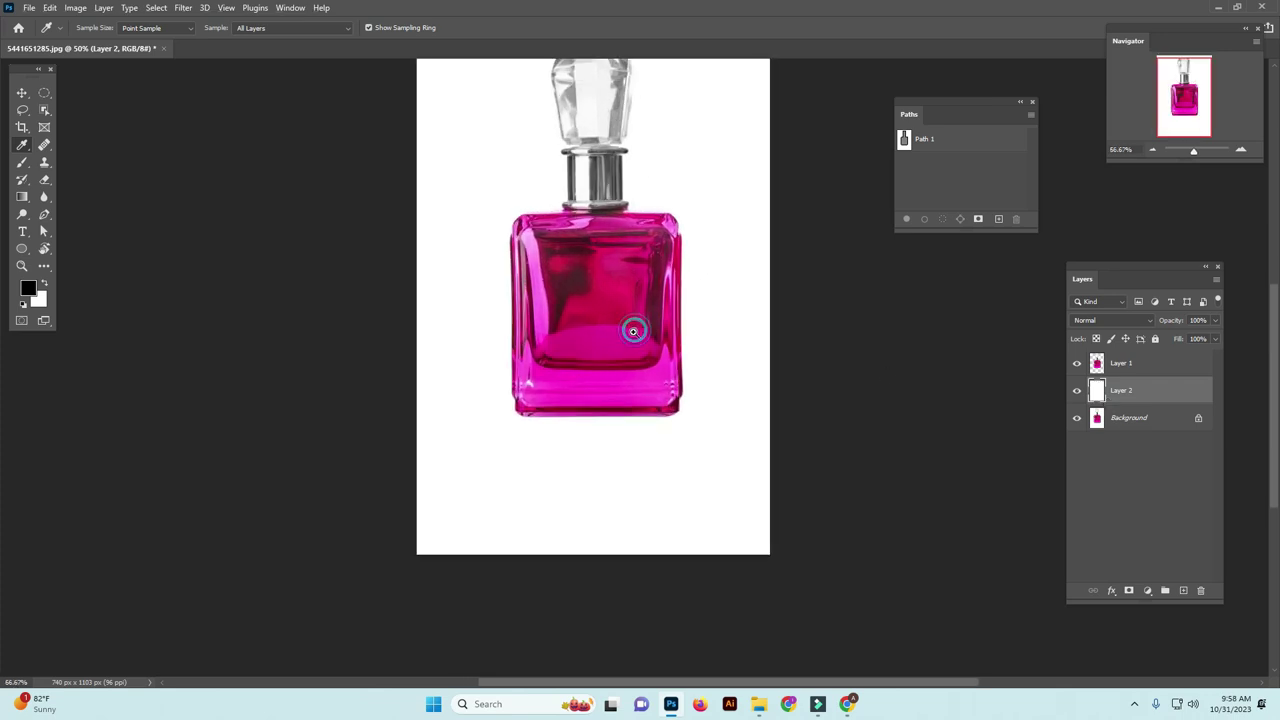
scroll(624, 338, "up", 3)
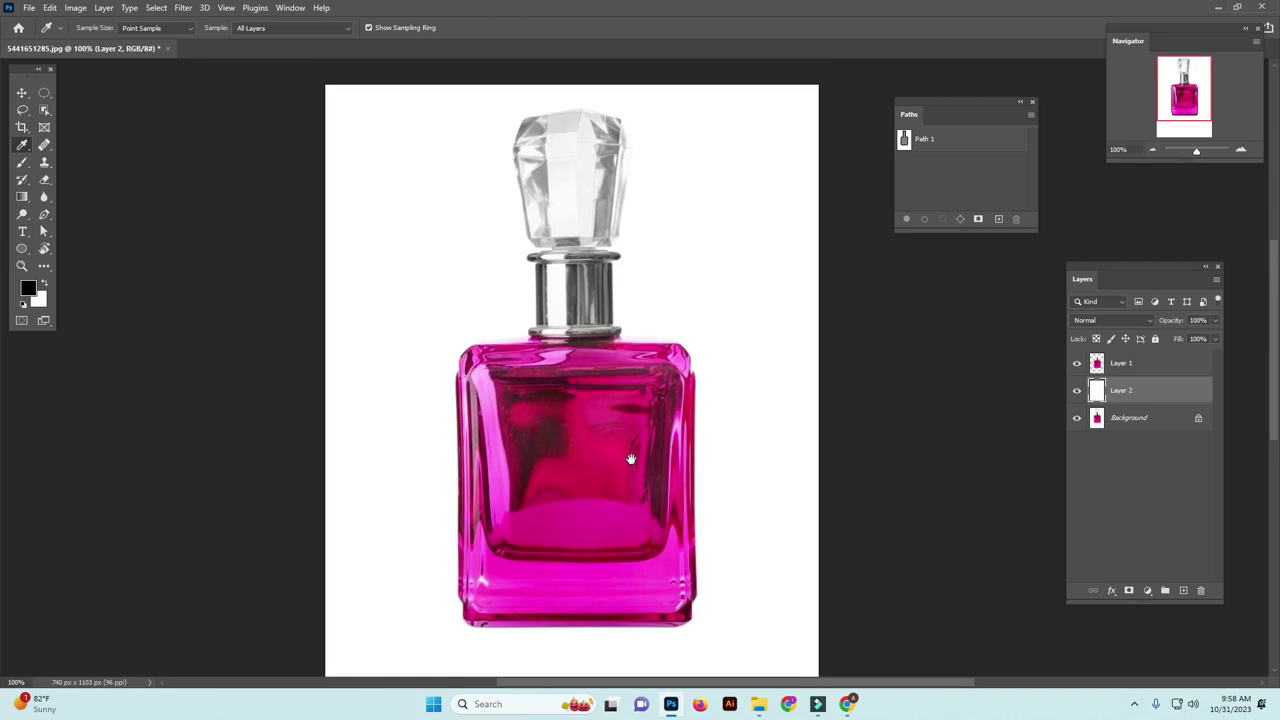
scroll(605, 501, "up", 2)
scroll(620, 514, "down", 3)
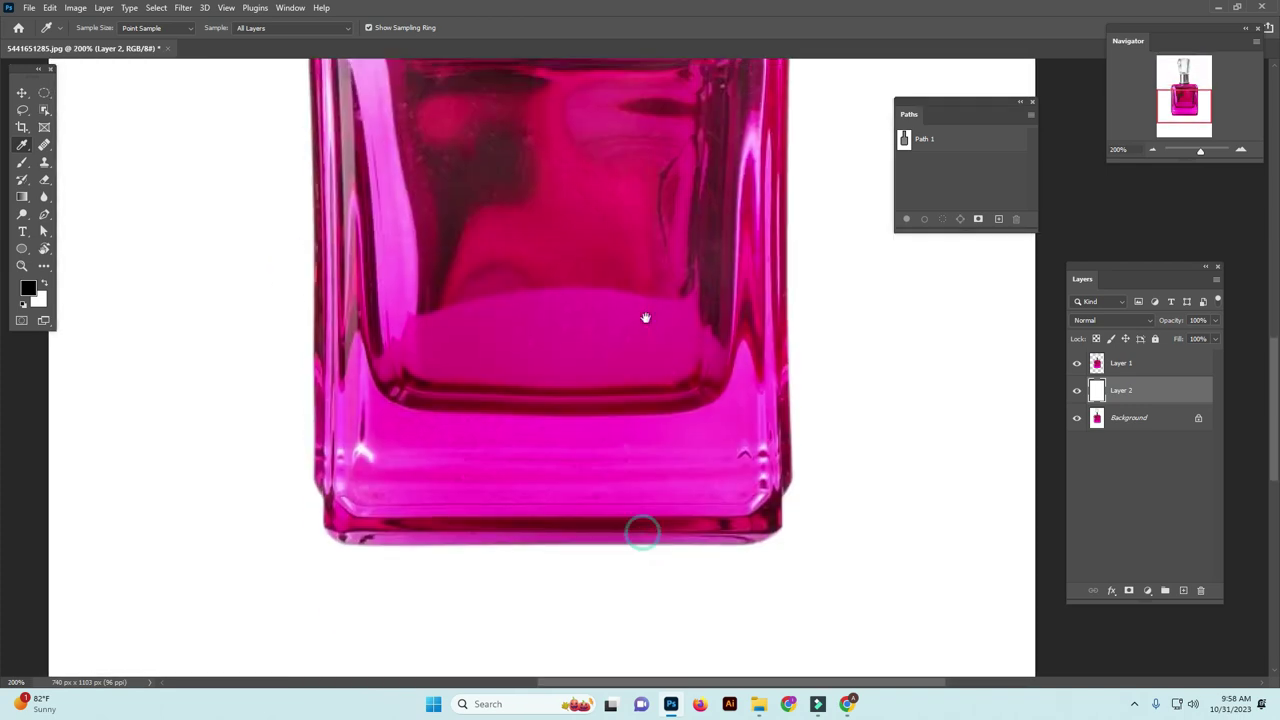
scroll(646, 318, "down", 3)
scroll(646, 318, "down", 1)
scroll(646, 318, "down", 1)
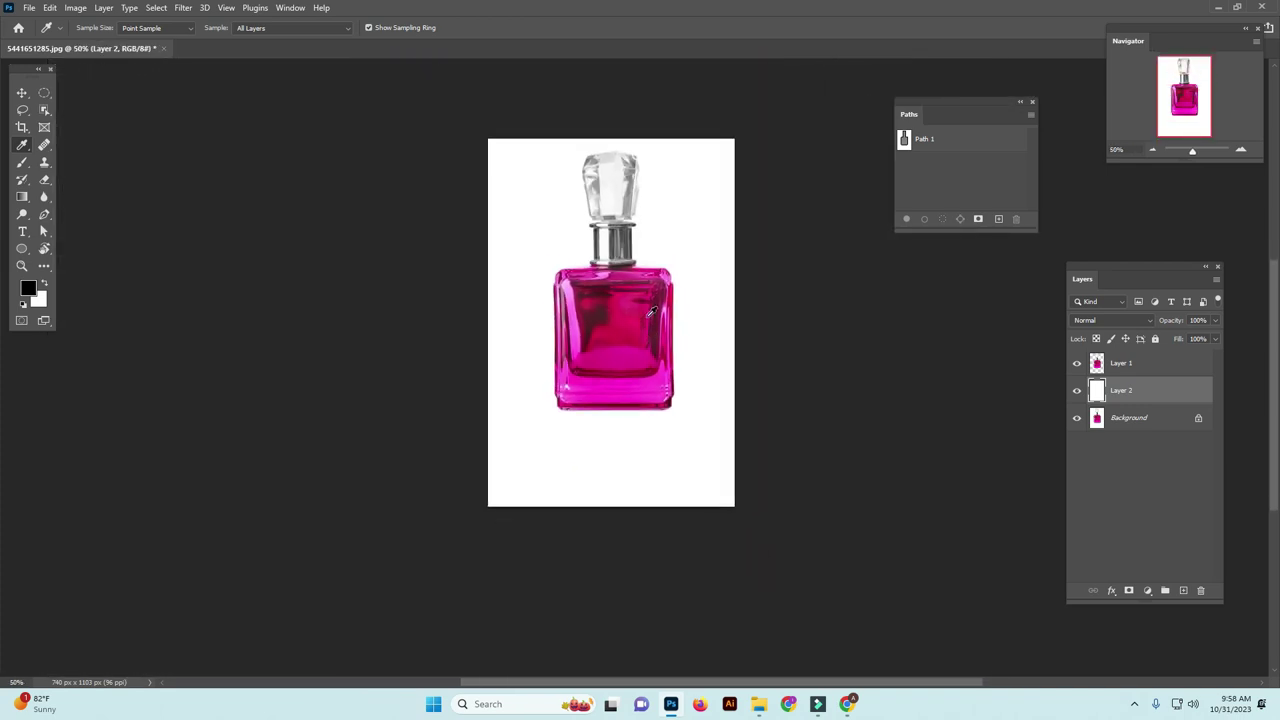
scroll(656, 400, "up", 1)
left_click_drag(656, 400, 659, 383)
left_click_drag(44, 92, 74, 97)
left_click(76, 93)
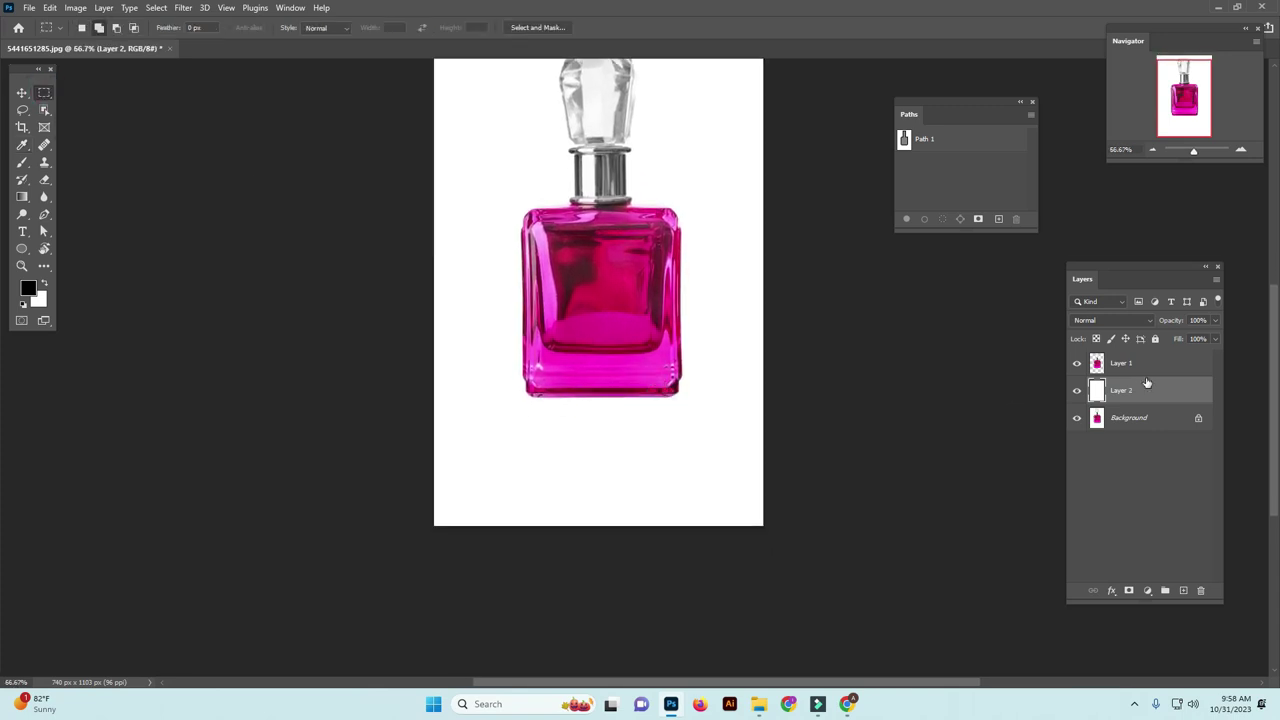
left_click(1150, 371)
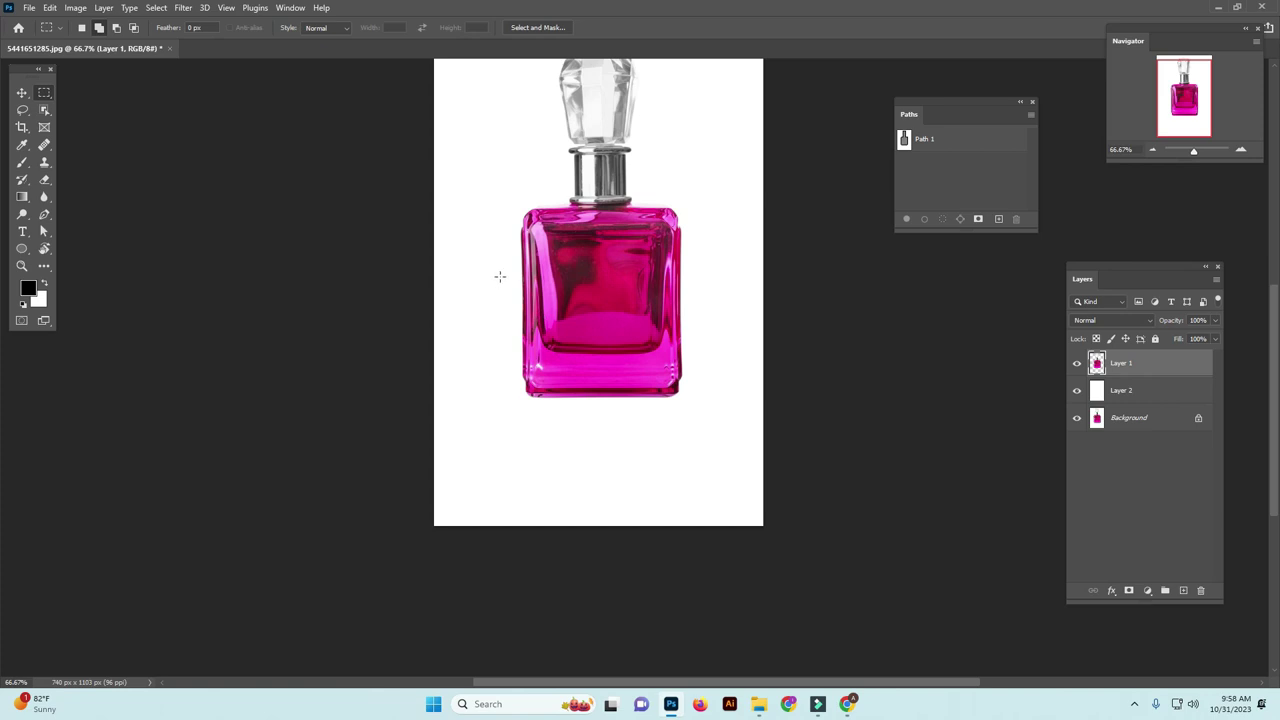
left_click_drag(501, 267, 698, 406)
- Copy the selected bottle body to Layer 3 and move it beneath Layer 1
key("ctrl+j")
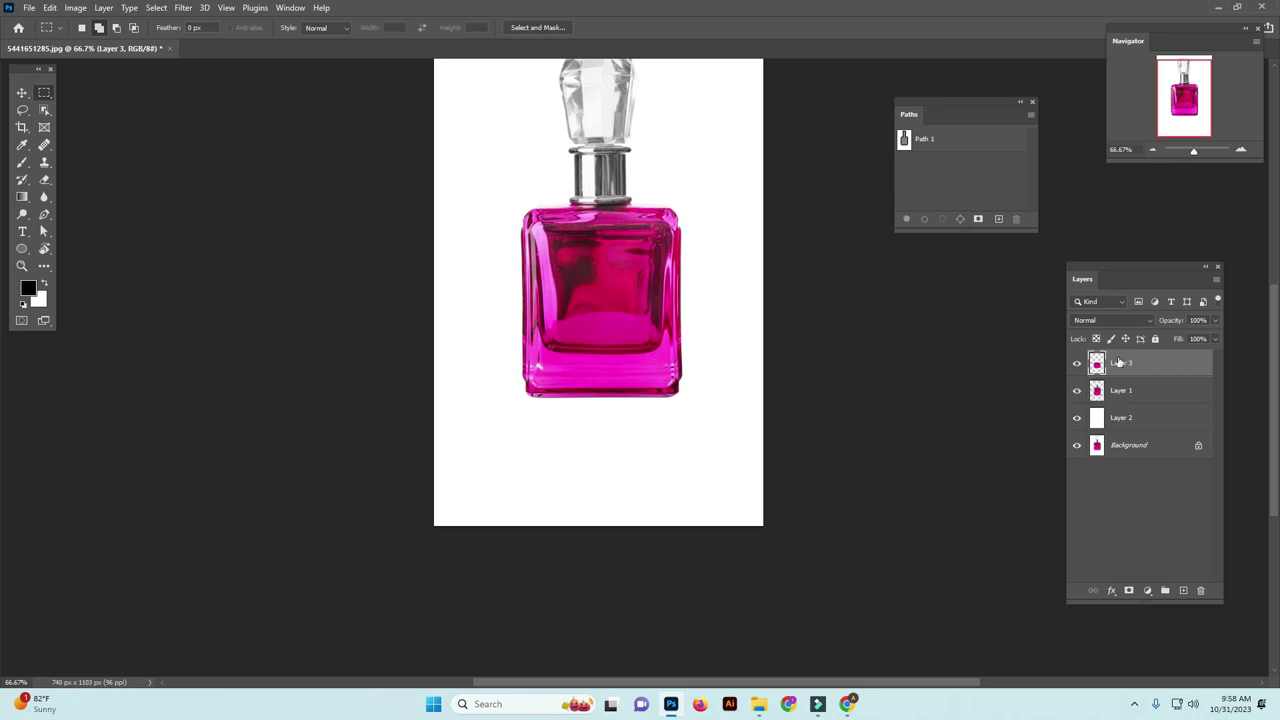
left_click_drag(1122, 364, 1122, 404)
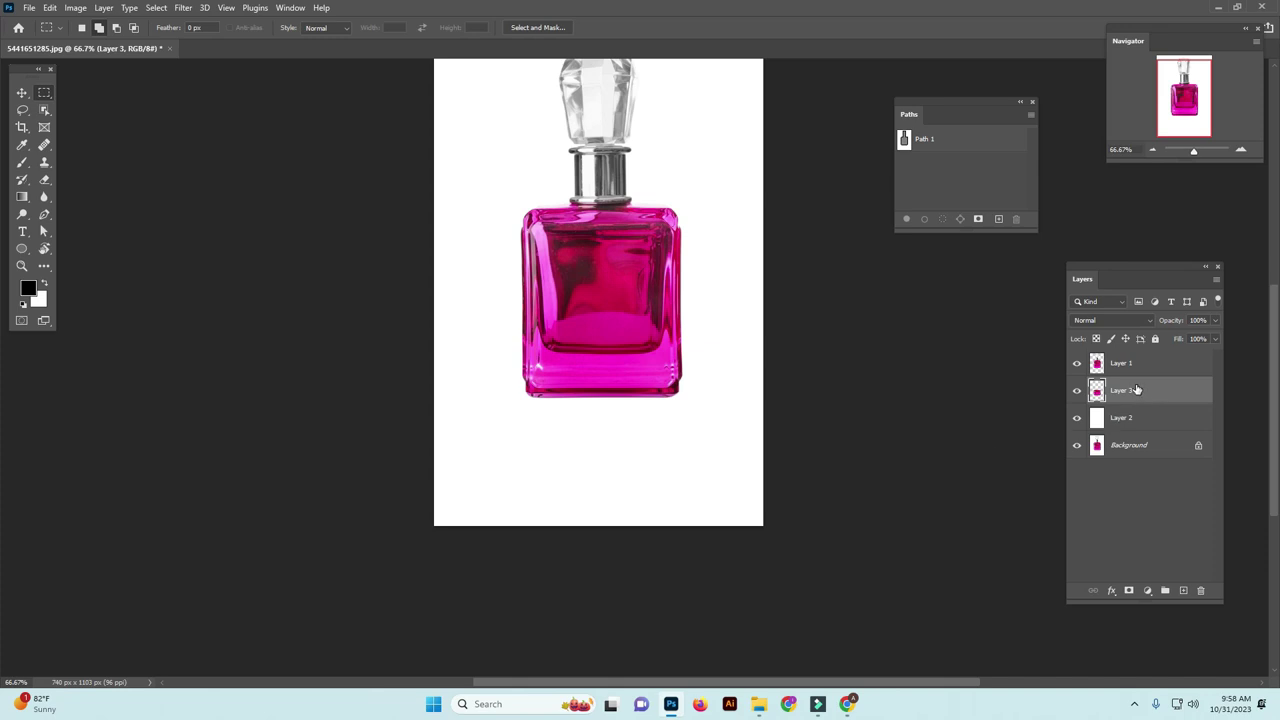
key("ctrl+t")
- Flip Layer 3 vertically and nudge it snugly under the bottle's base
right_click(596, 319)
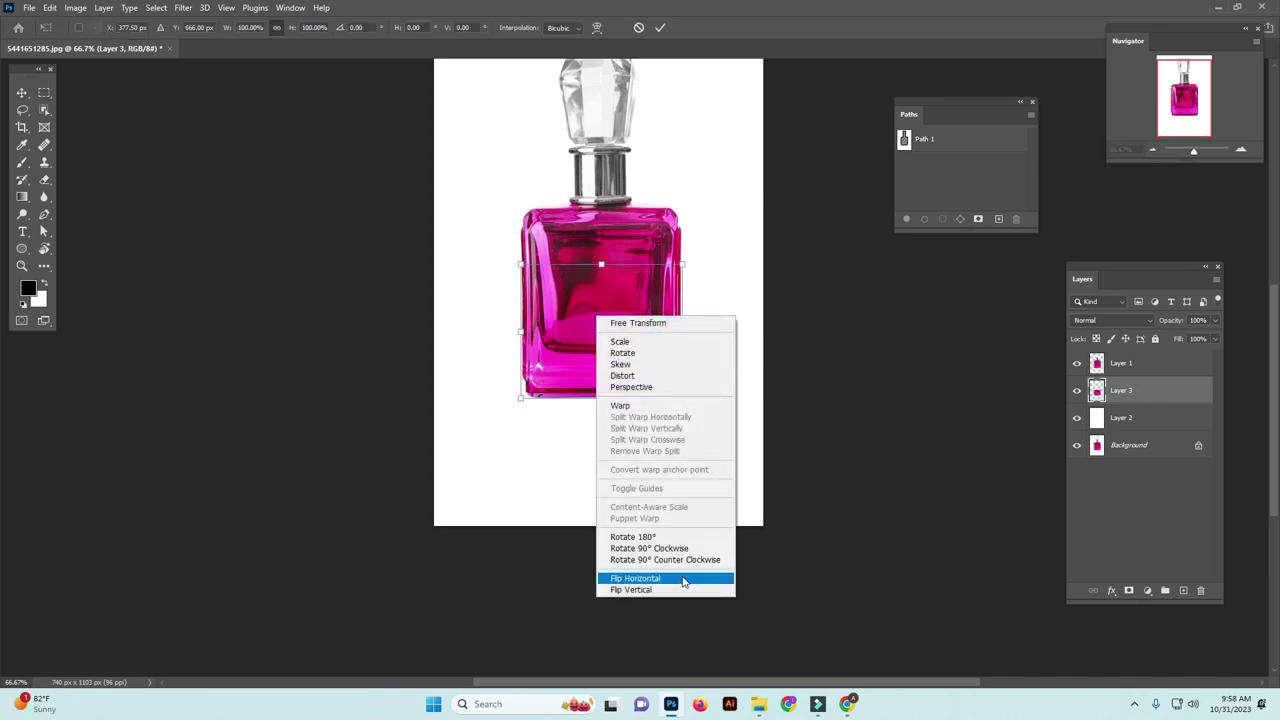
left_click(640, 589)
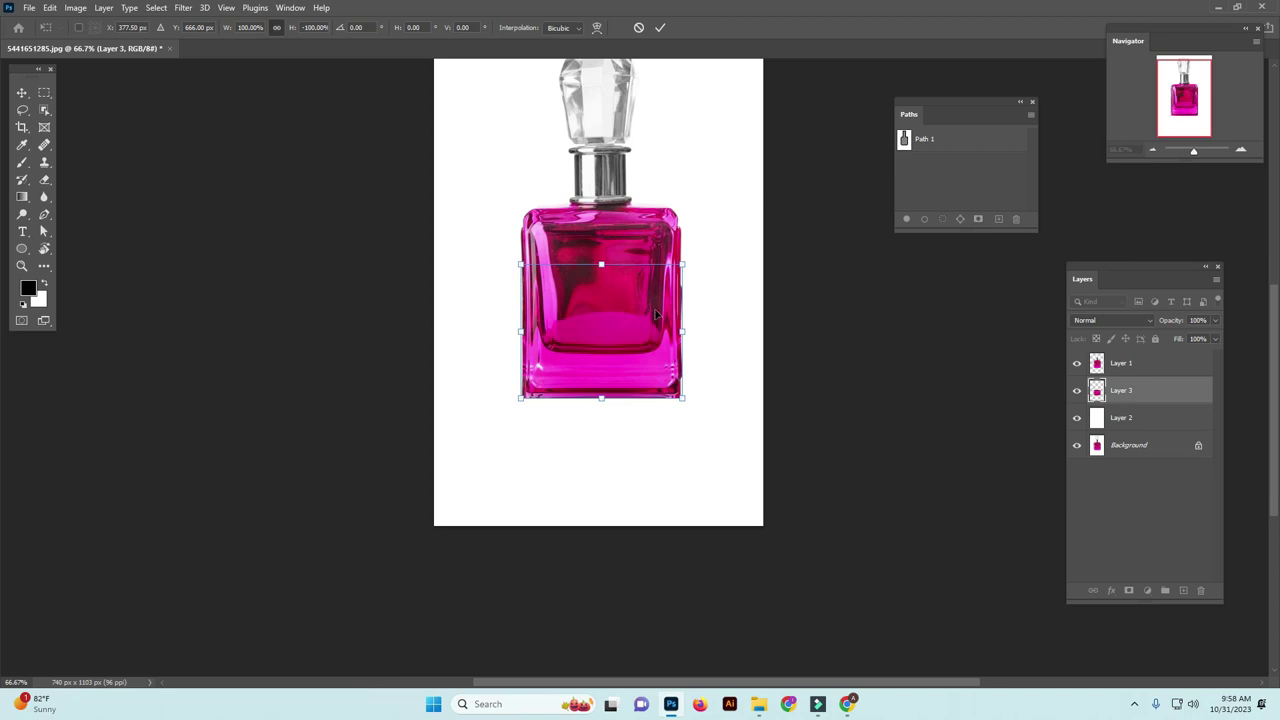
left_click_drag(636, 315, 652, 455)
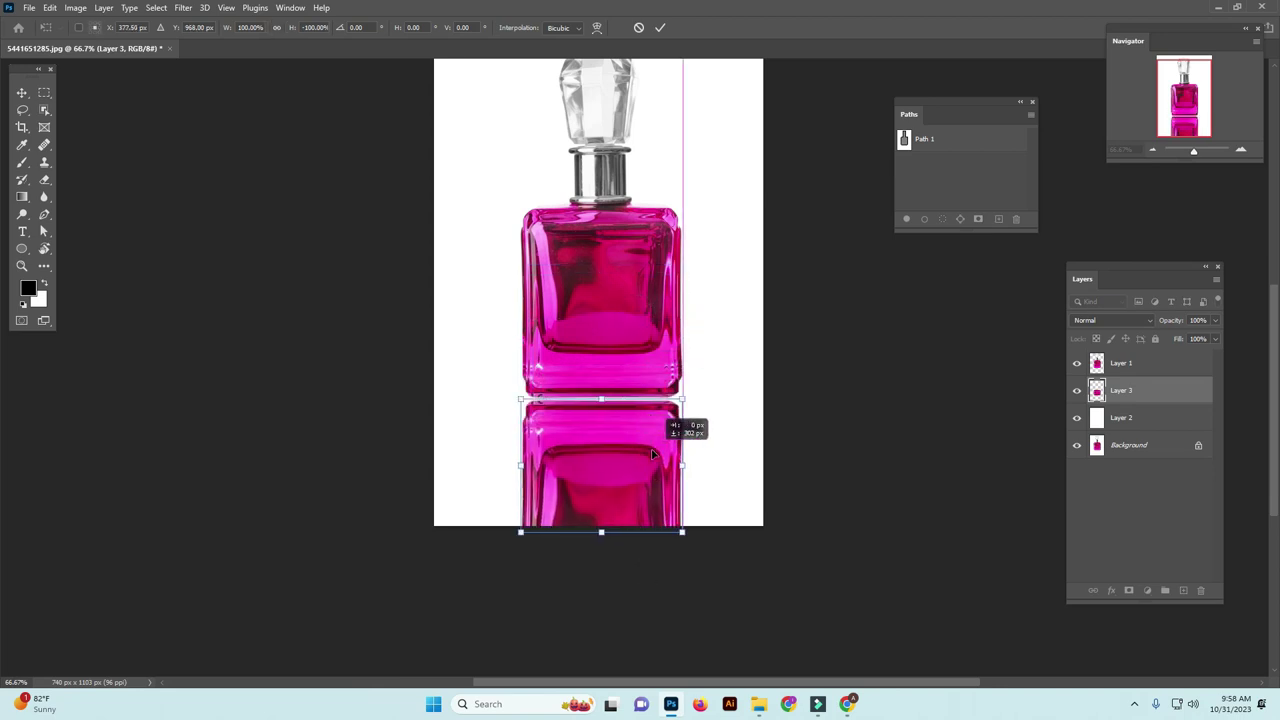
scroll(652, 453, "up", 5)
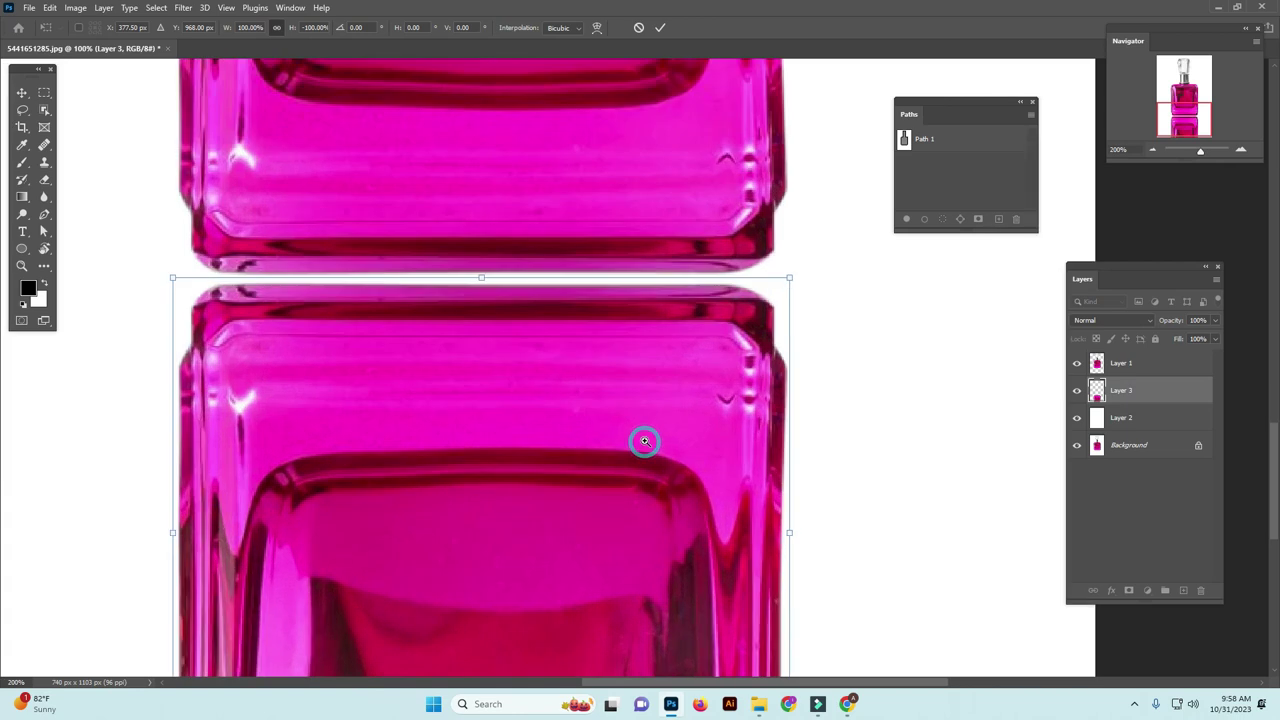
mouse_move(635, 428)
left_mouse_down()
mouse_move(723, 514)
mouse_move(677, 477)
left_mouse_up()
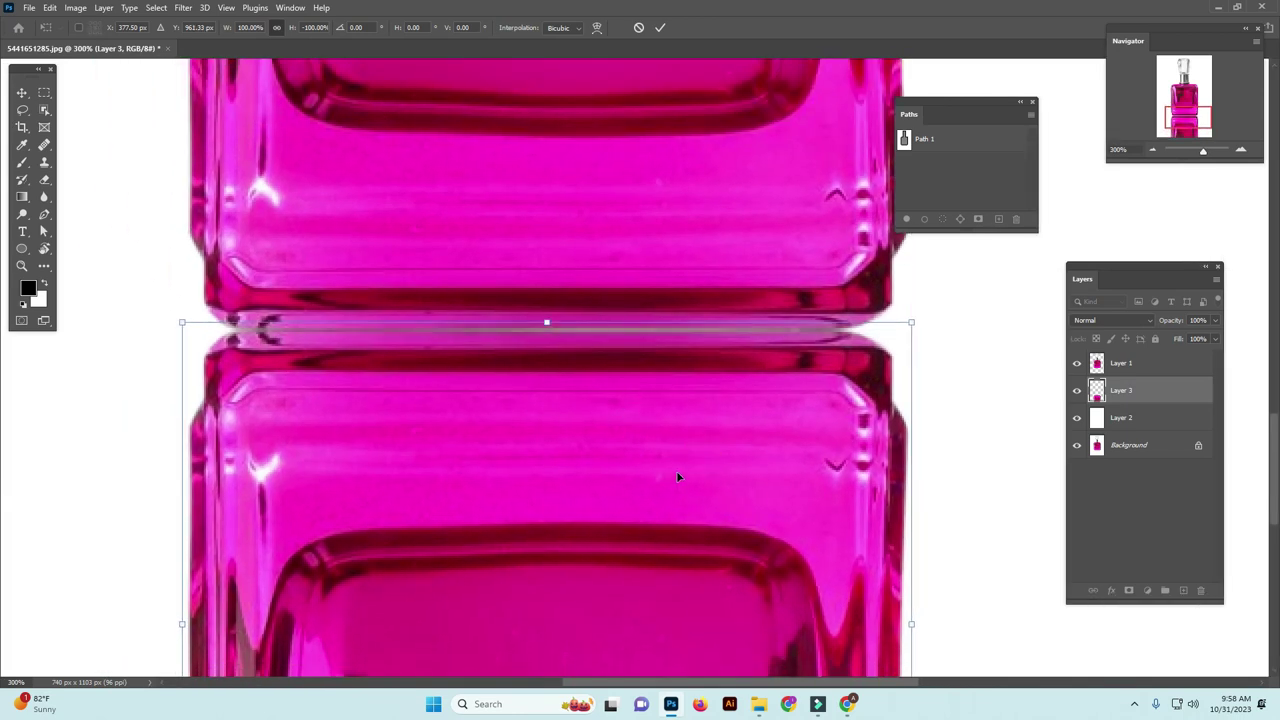
key("Up")
key("Up")
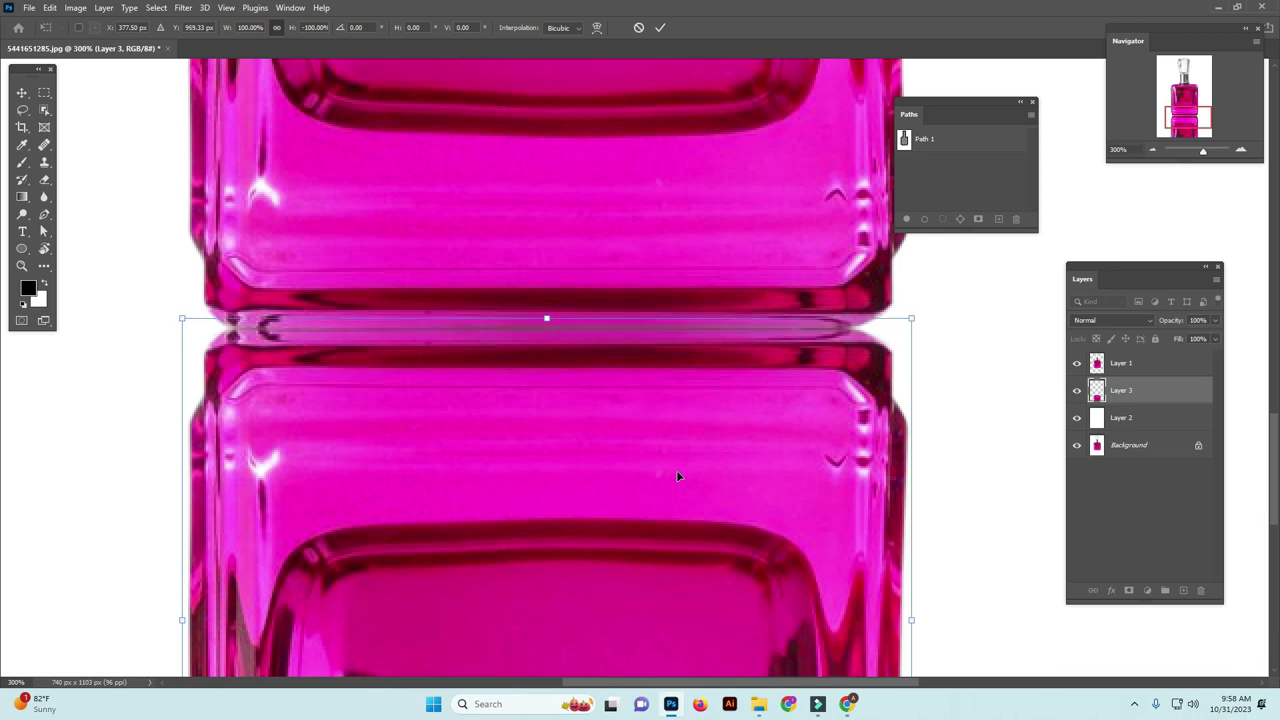
key("Right")
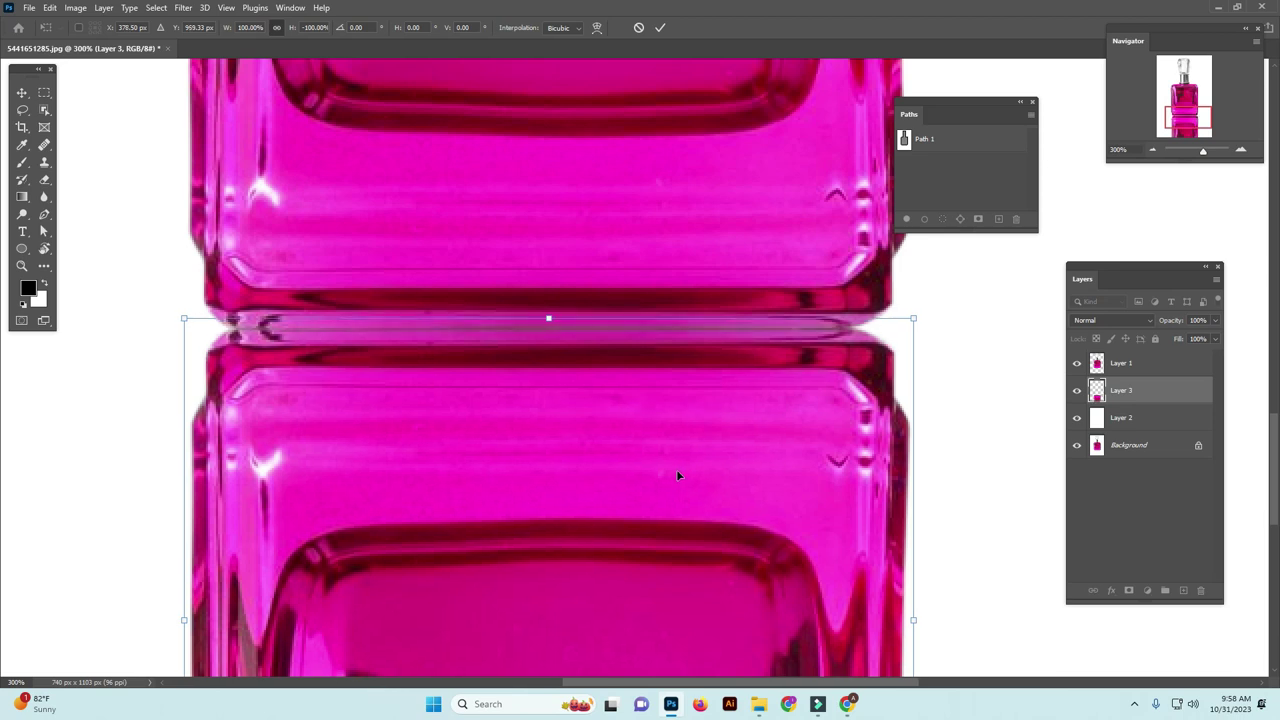
key("Left")
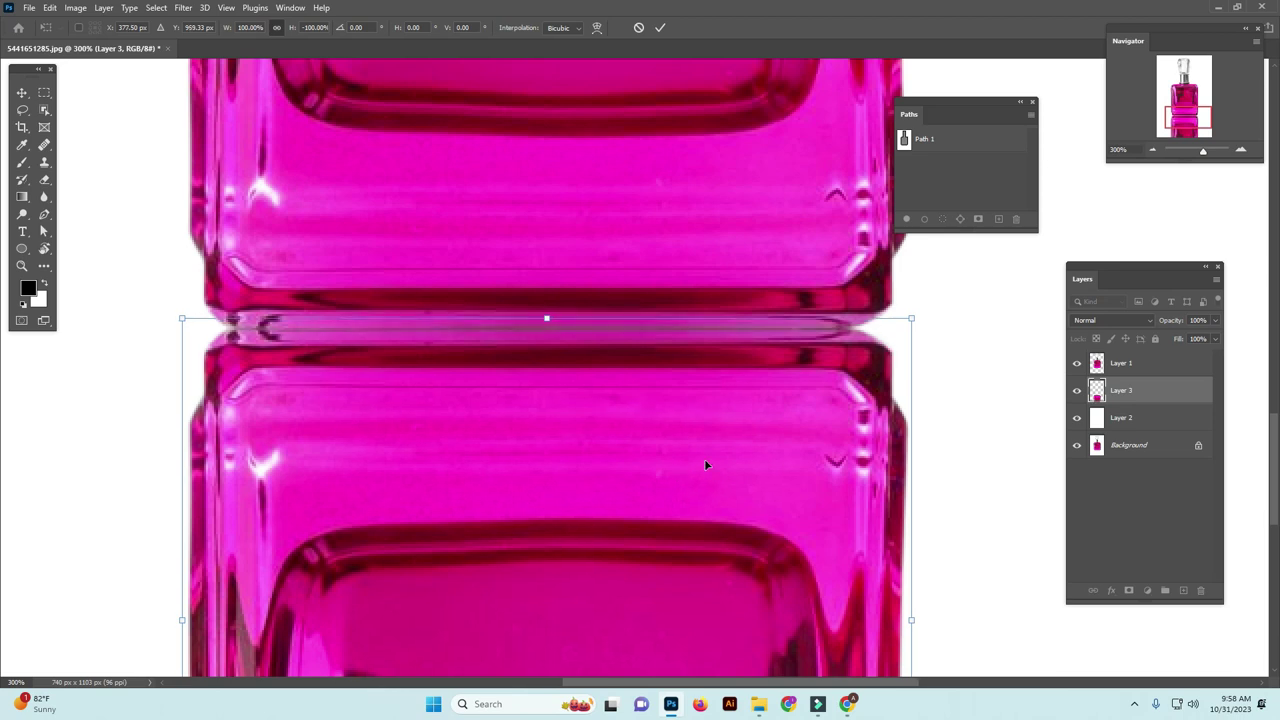
key("ctrl+minus")
key("ctrl+minus")
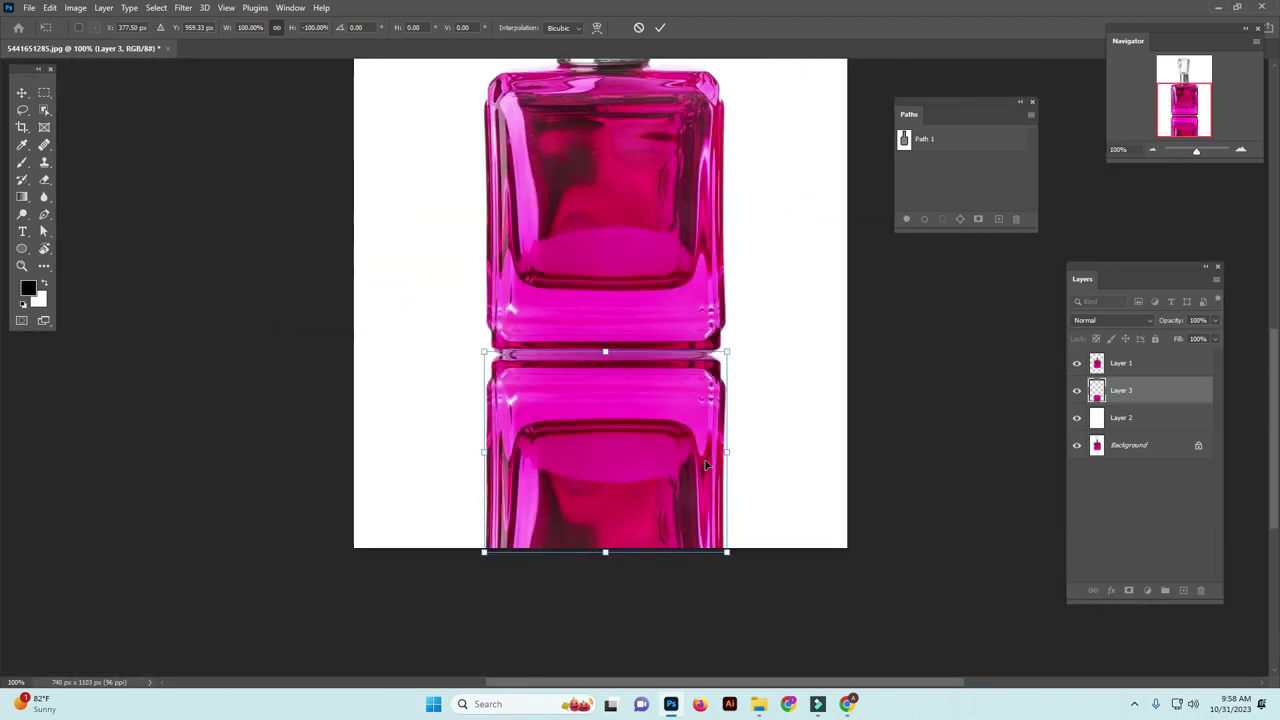
key("ctrl+minus")
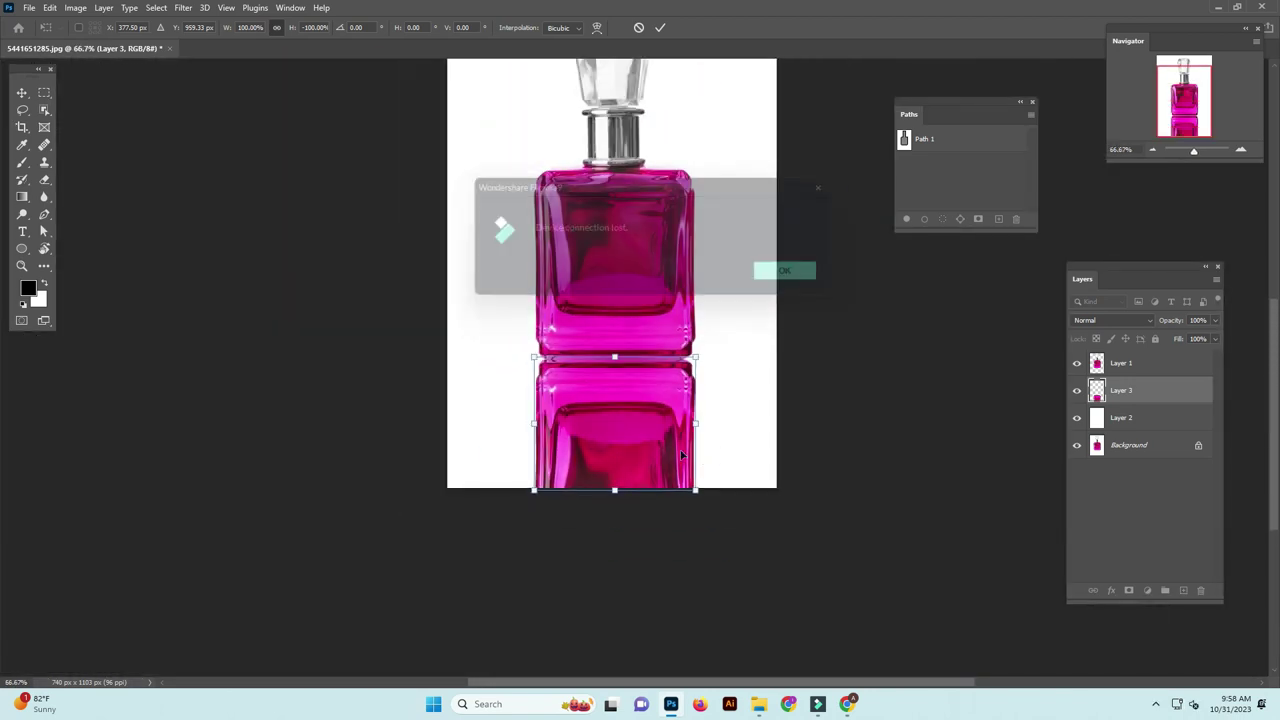
- Commit the reflection's transform and add a layer mask to Layer 3
left_click(1097, 390)
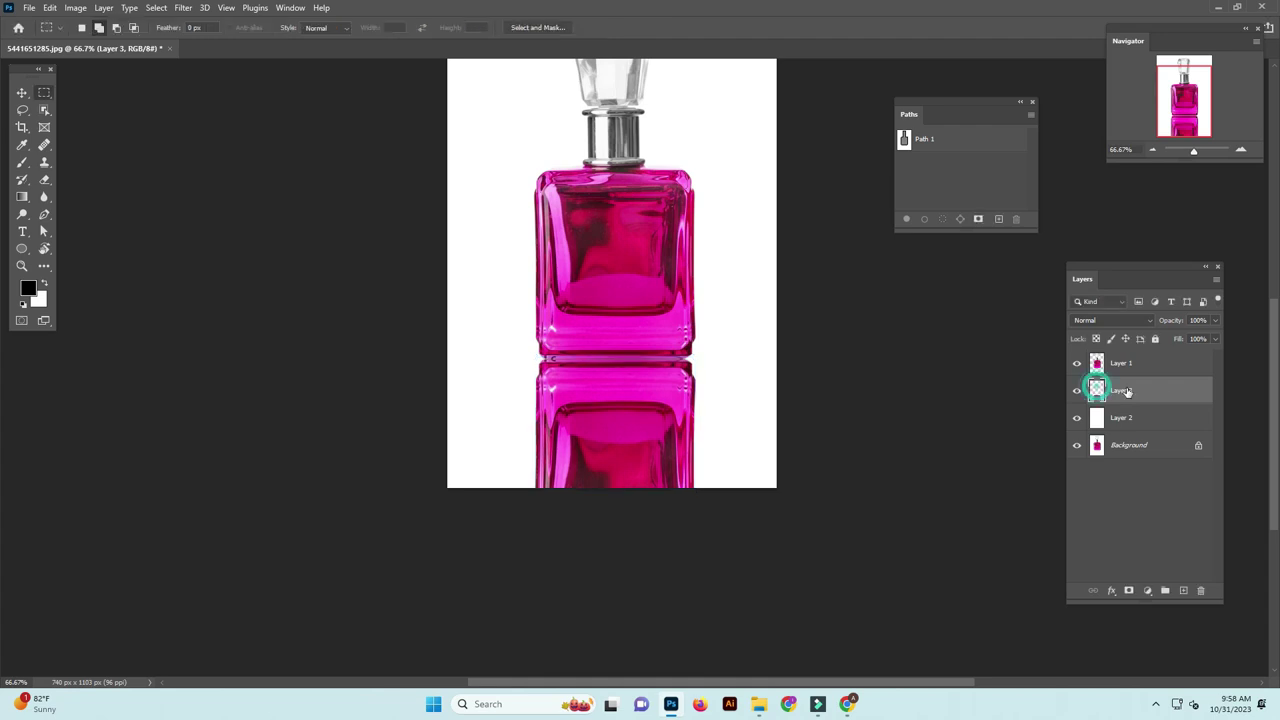
left_click(1103, 394)
left_click(1103, 394)
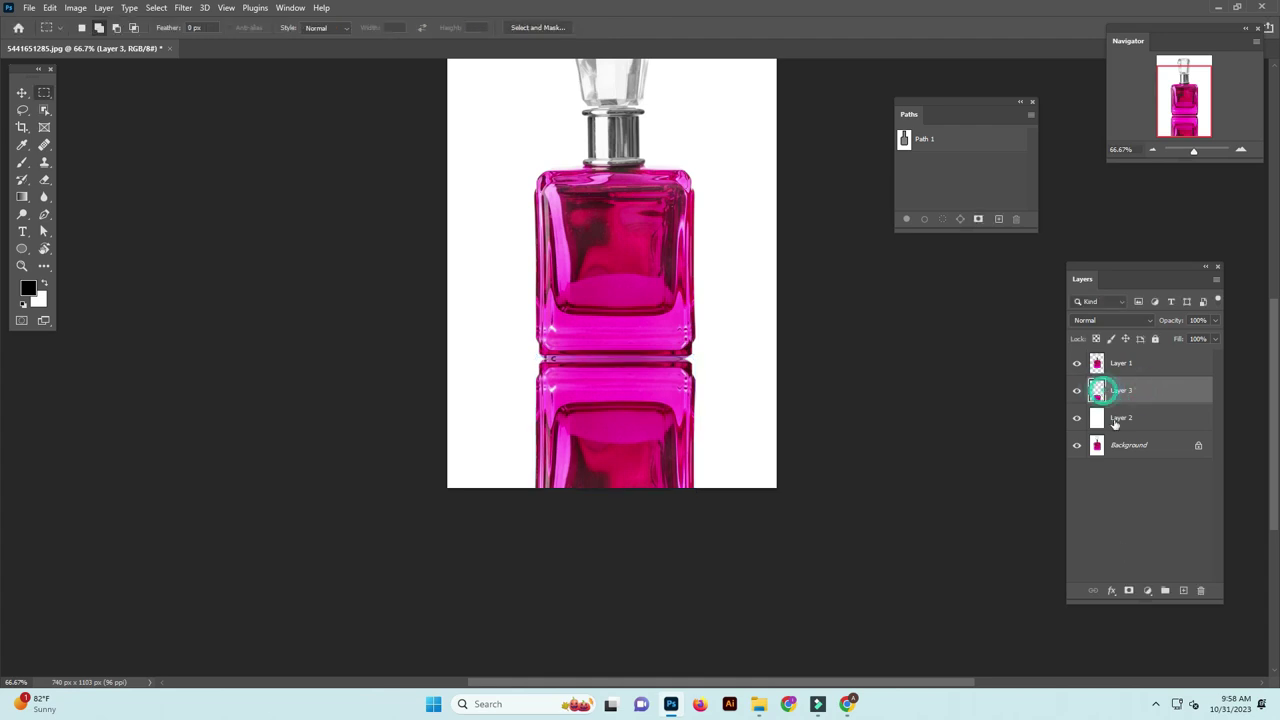
left_click(1129, 591)
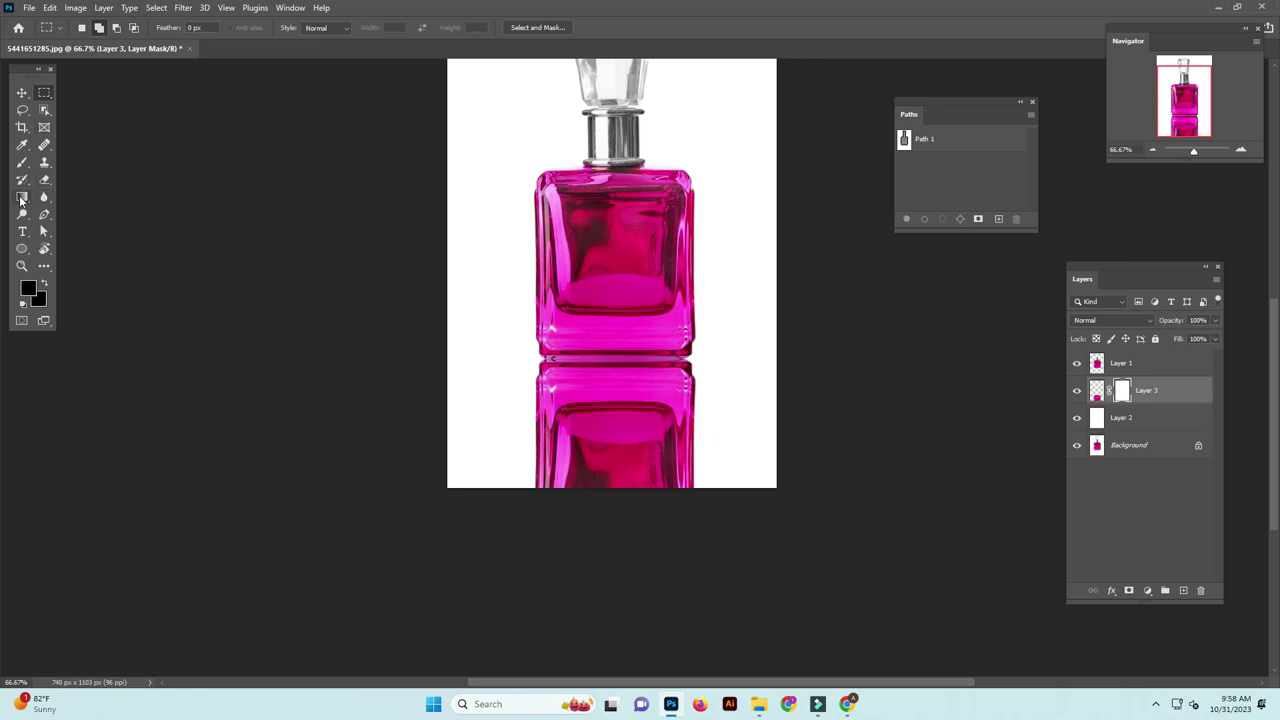
- Set up a Black, White gradient with the black stop moved to 15%
left_click(21, 198)
right_click(21, 198)
left_click(97, 29)
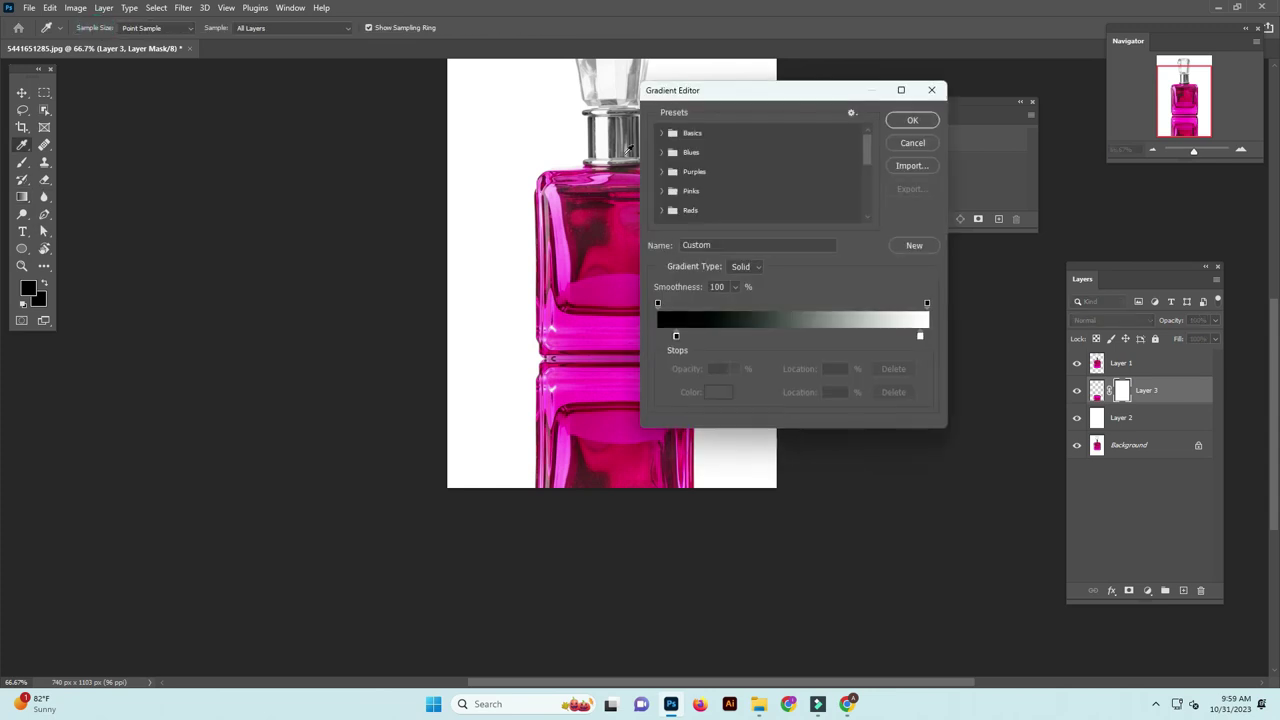
left_click(659, 133)
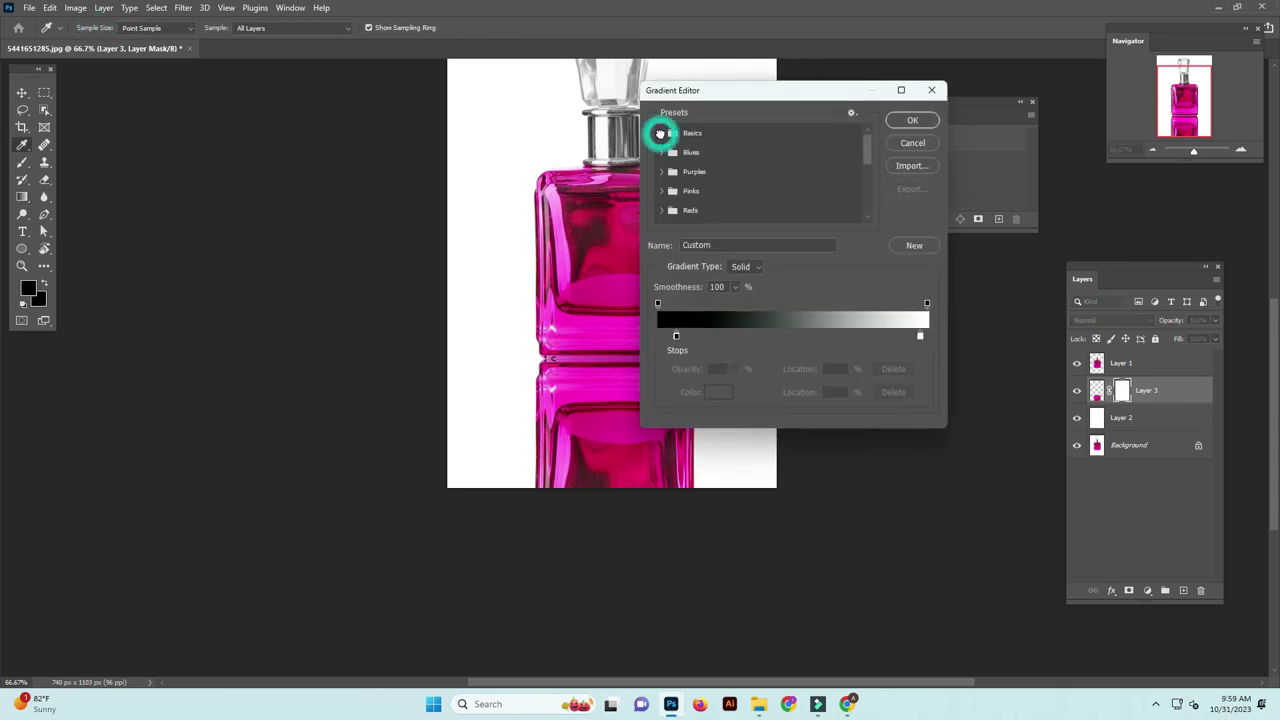
left_click(746, 154)
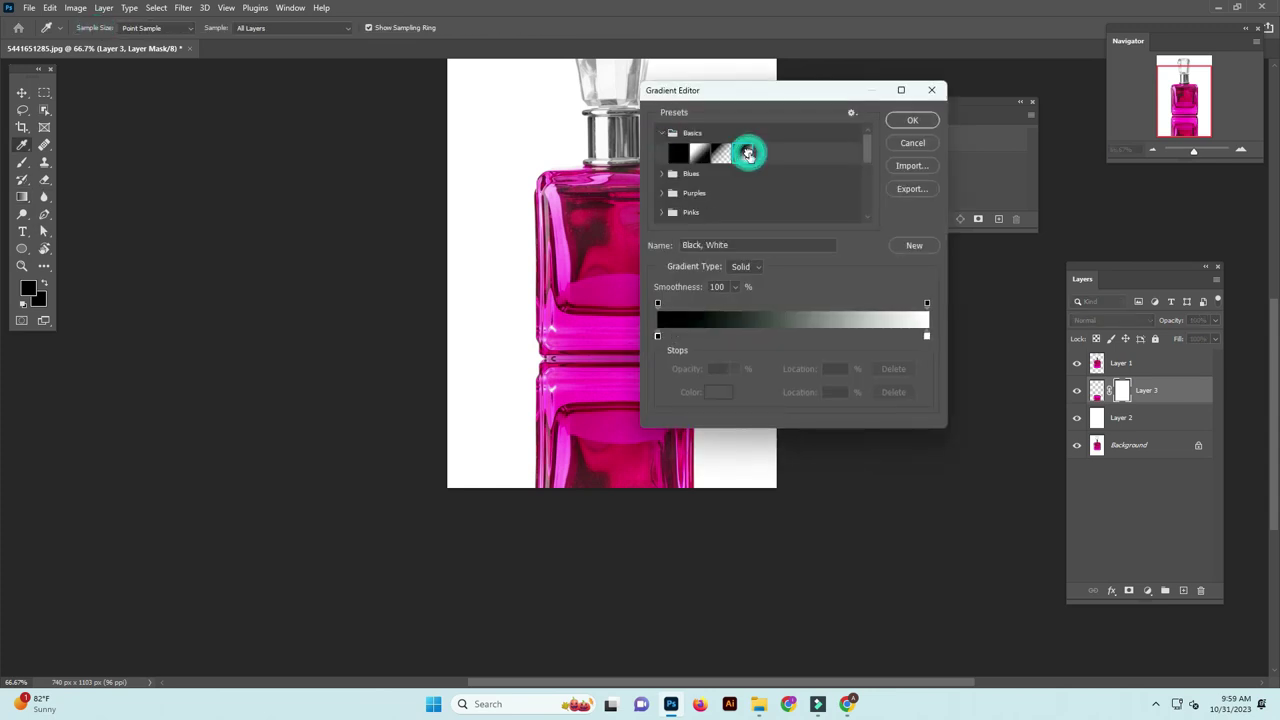
left_click_drag(655, 337, 702, 337)
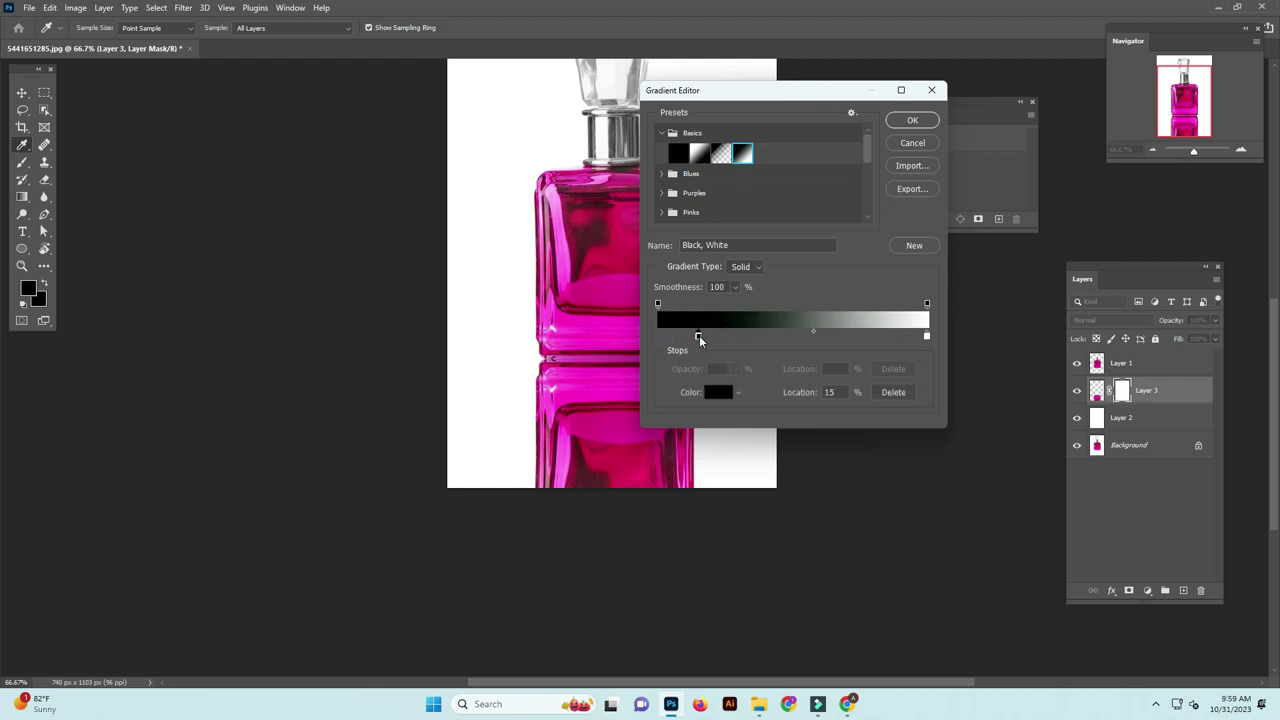
left_click(912, 121)
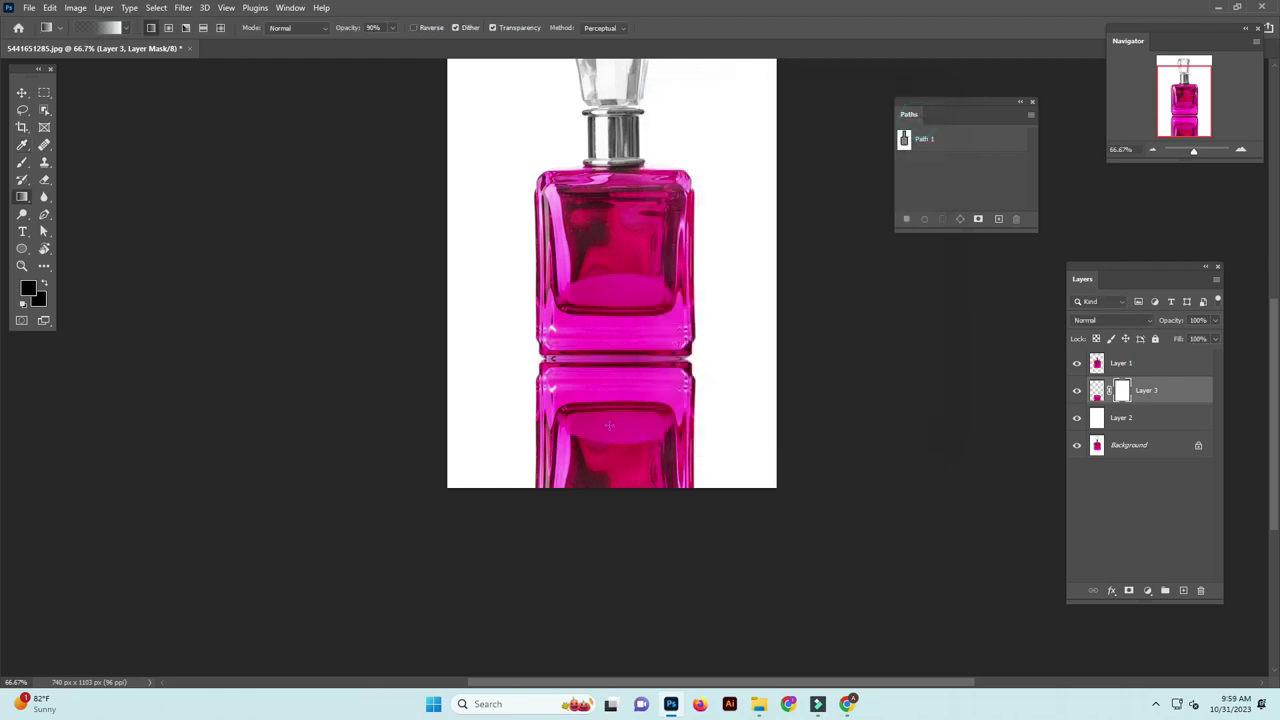
- Drag the gradient over Layer 3's mask so the reflection fades downward
left_click_drag(618, 506, 619, 340)
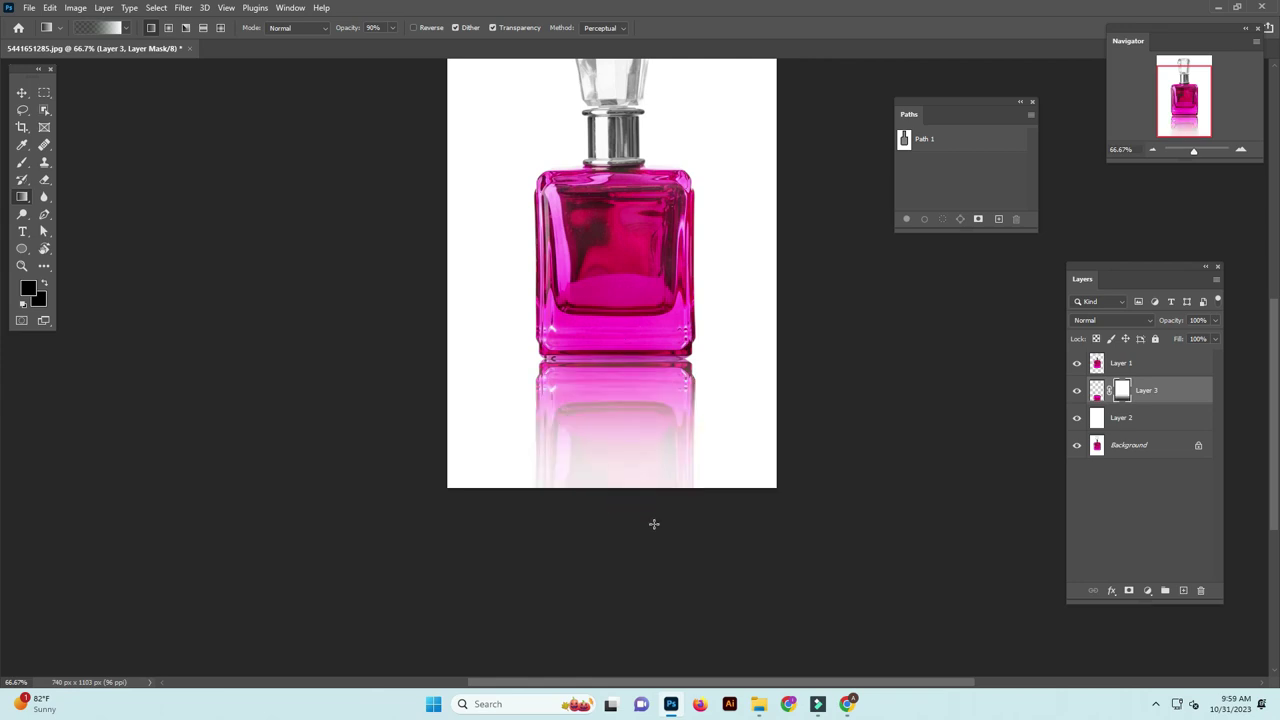
key("ctrl+z")
key("ctrl+shift+z")
left_click_drag(618, 440, 622, 388)
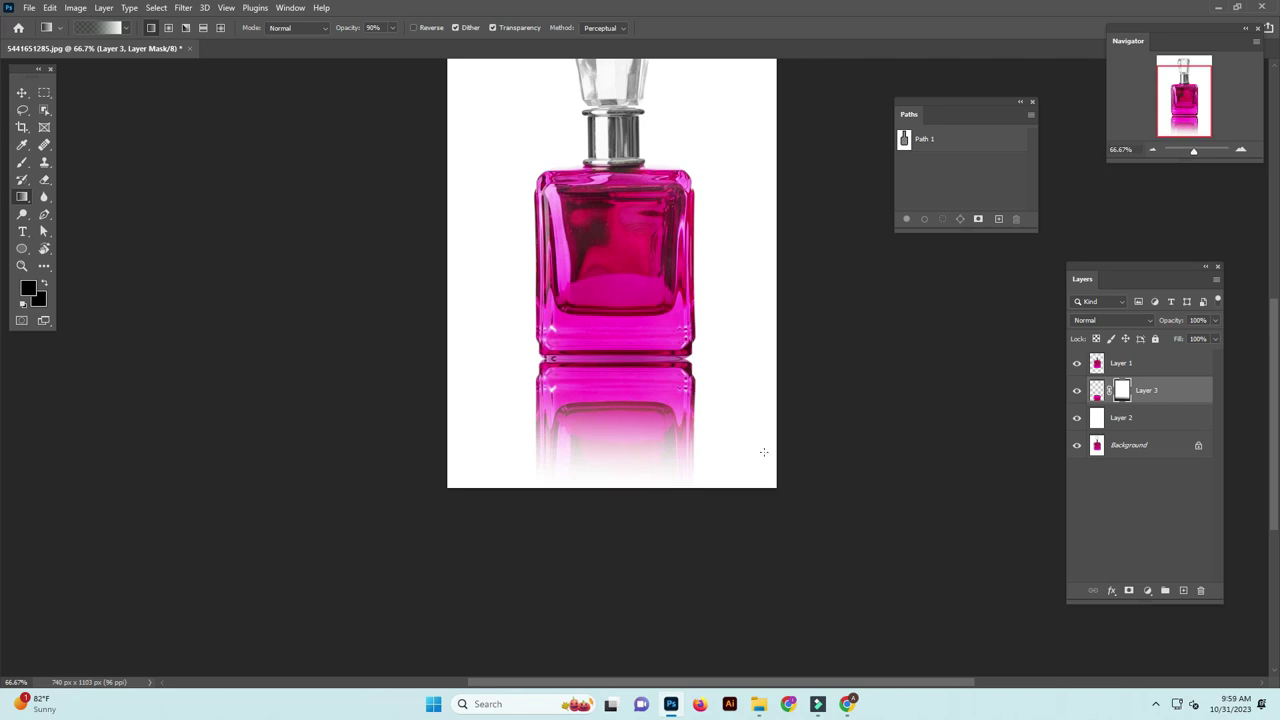
key("ctrl+minus")
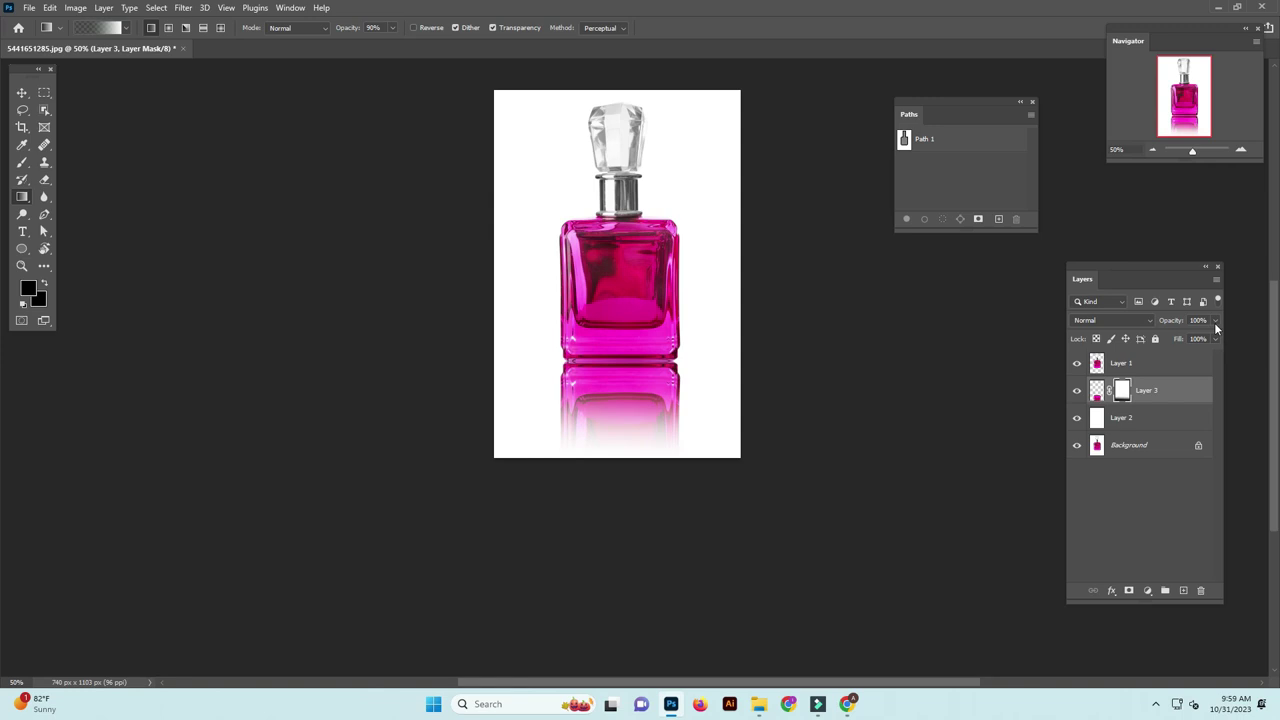
- Lower Layer 3's opacity to 35% to soften the reflection
left_click(1216, 322)
left_click(1189, 341)
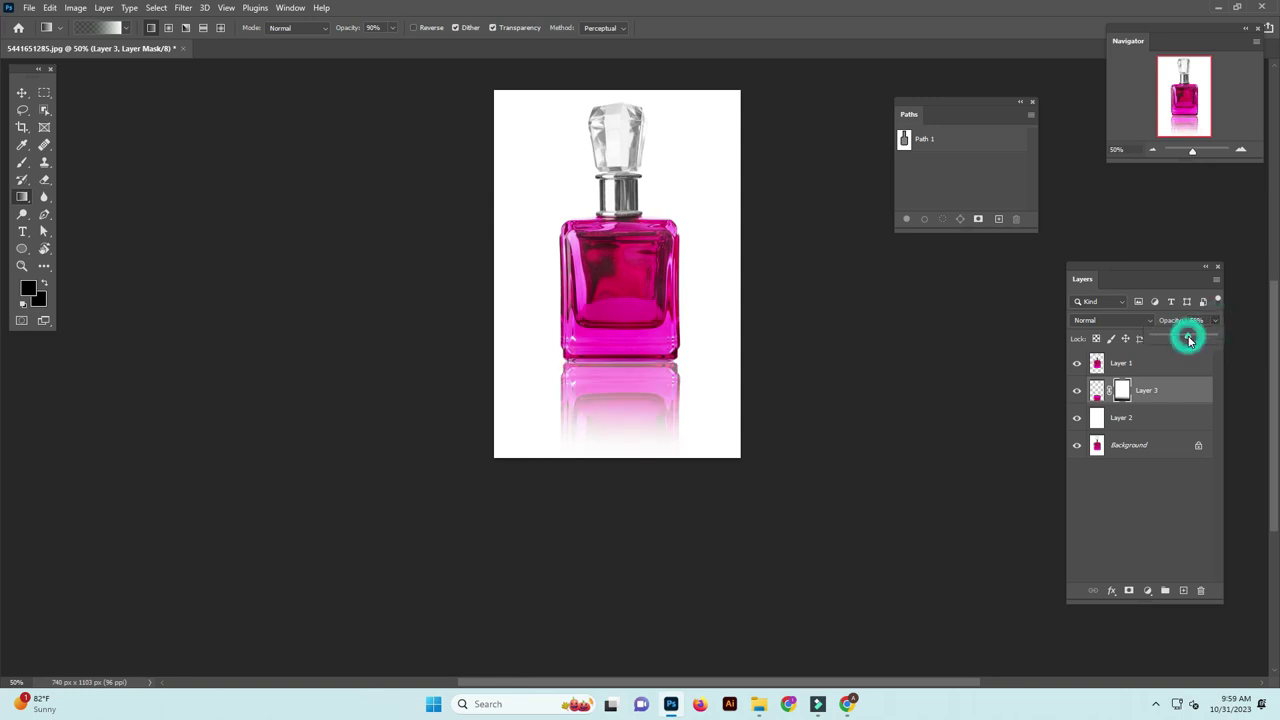
left_click_drag(1188, 341, 1177, 341)
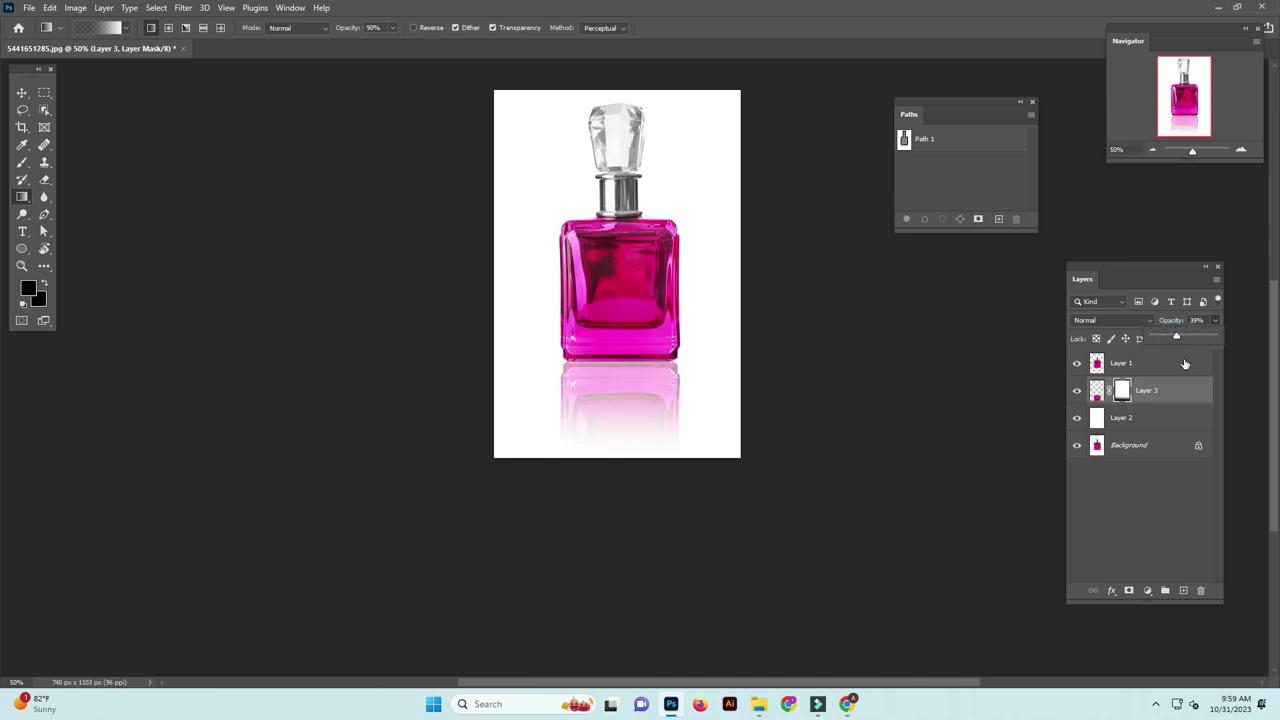
left_click(1187, 320)
left_click(1203, 320)
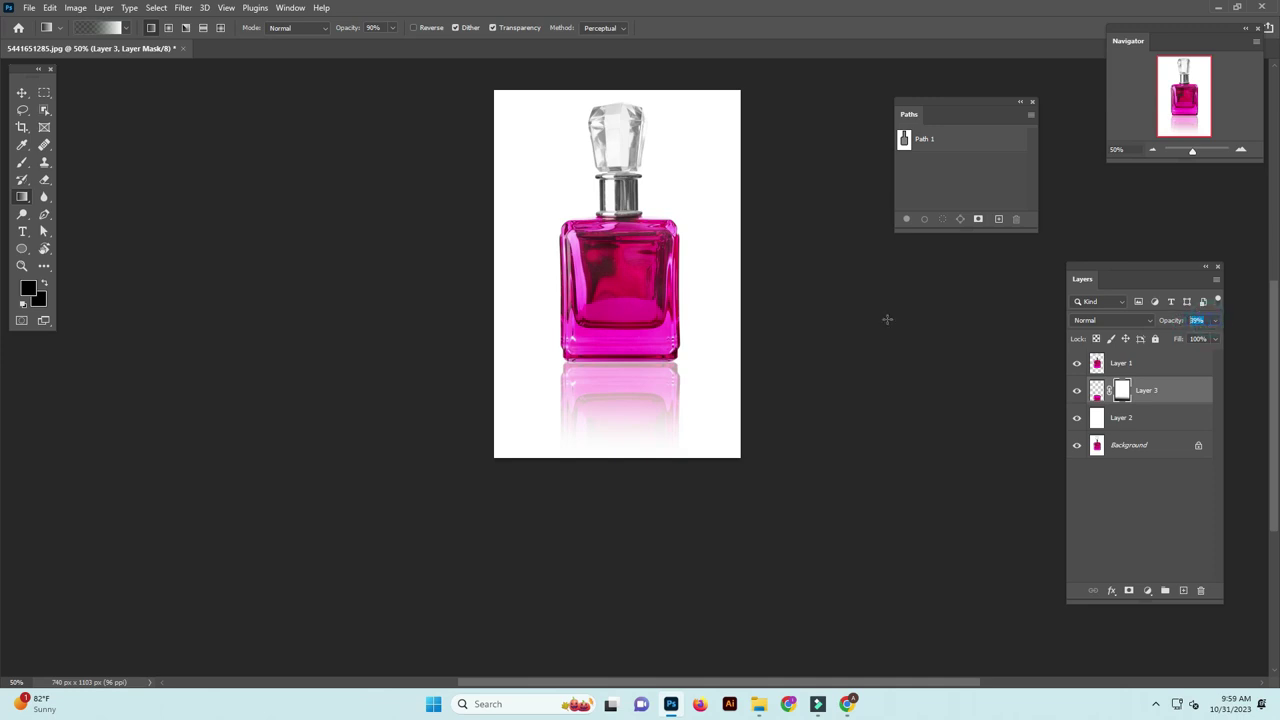
type("35")
left_click(1147, 496)
left_click(650, 411, "ctrl")
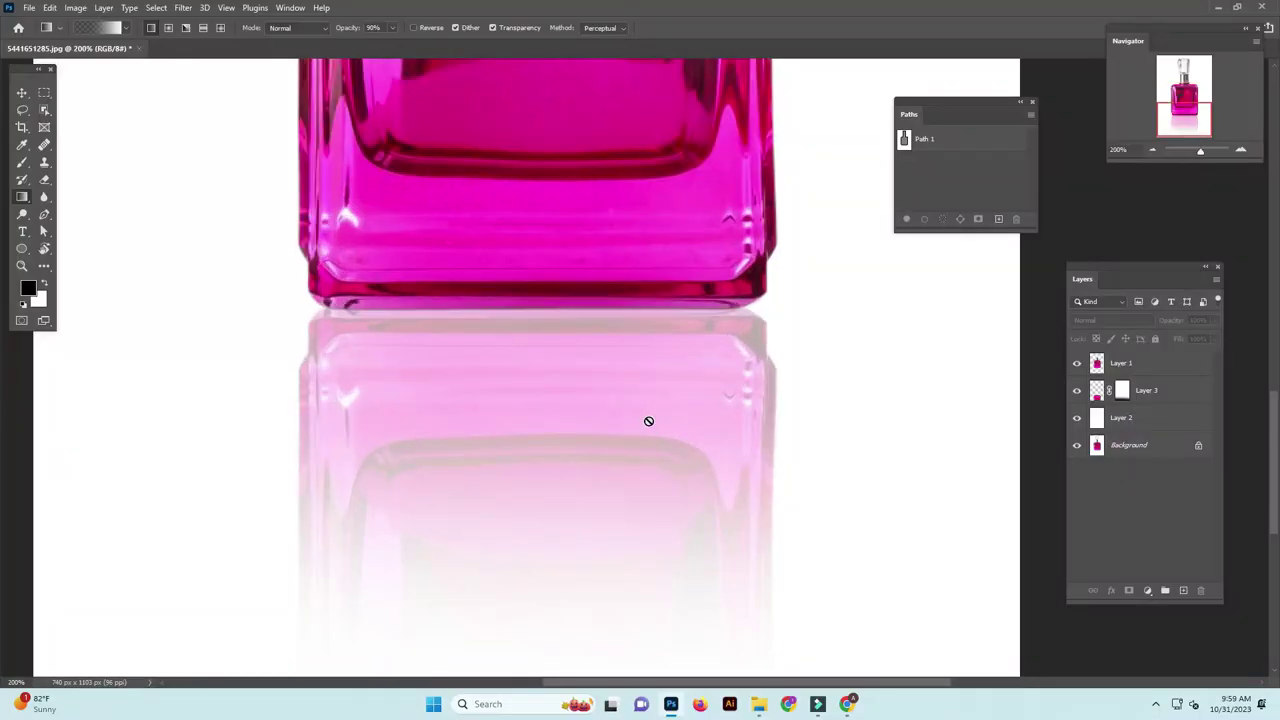
key("ctrl+minus")
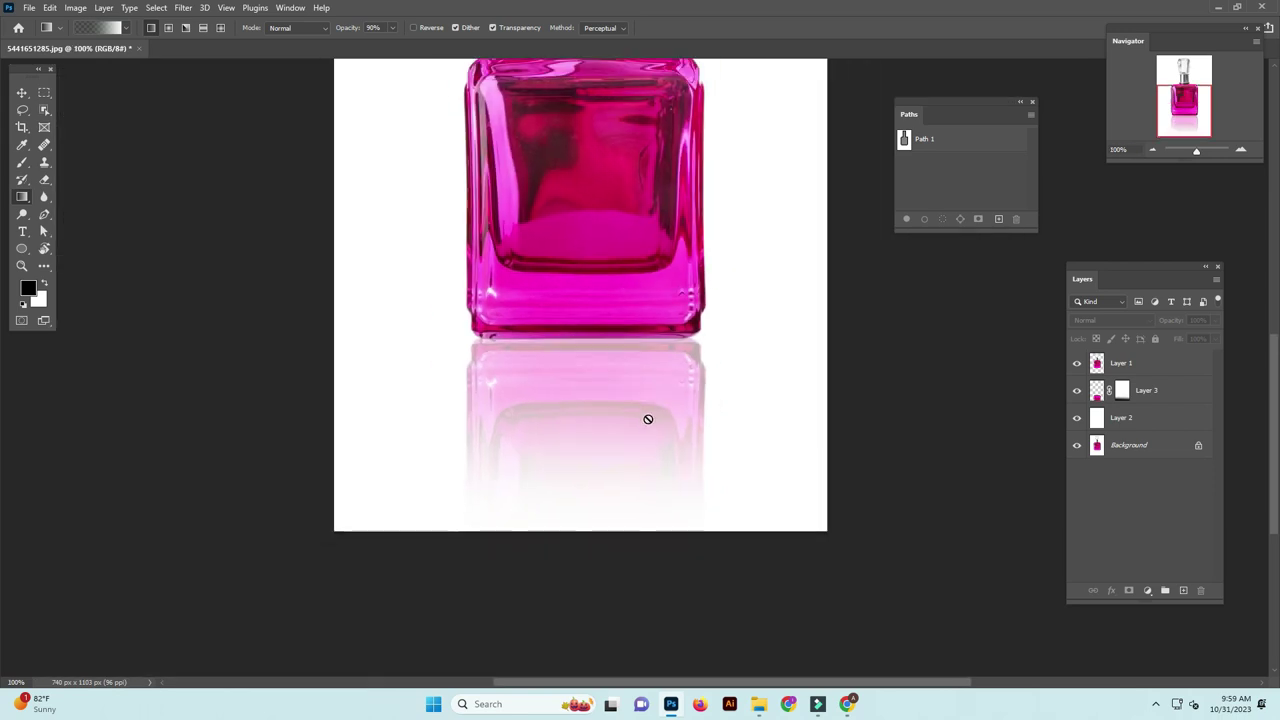
- Add Layer 4 above the reflection and brush a soft black dab below the bottle
left_click(1177, 394)
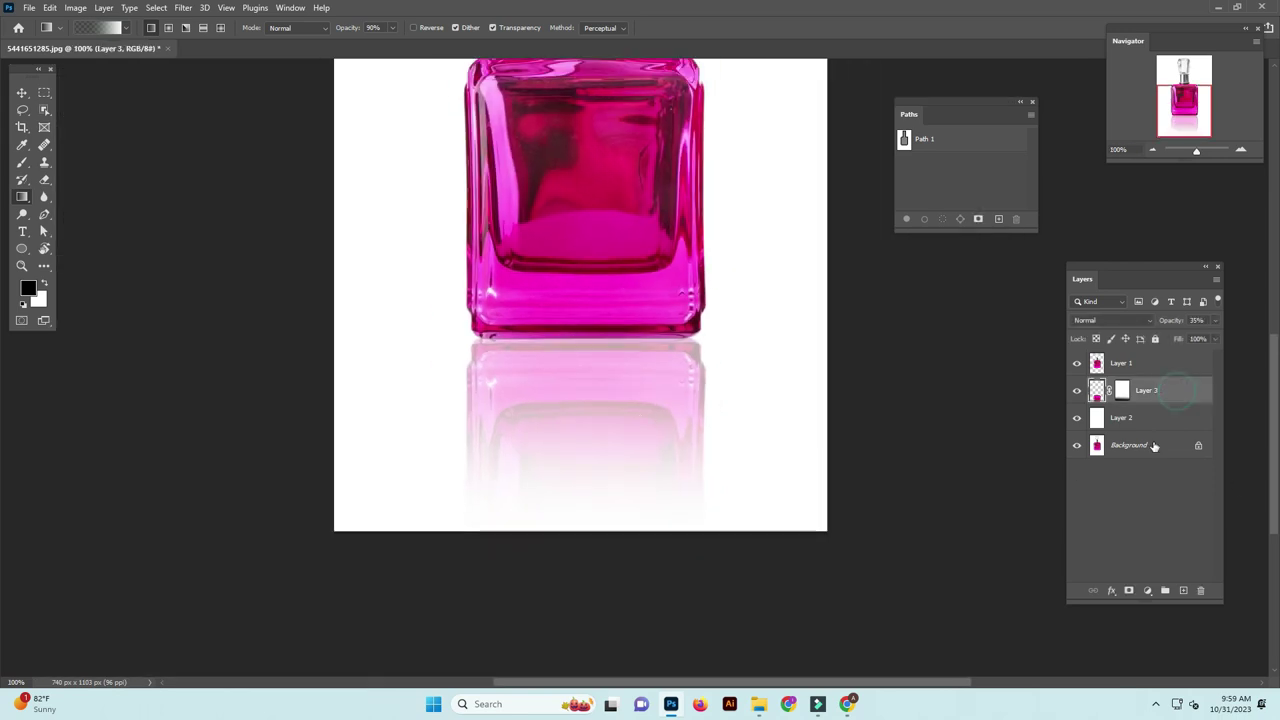
left_click(1182, 591)
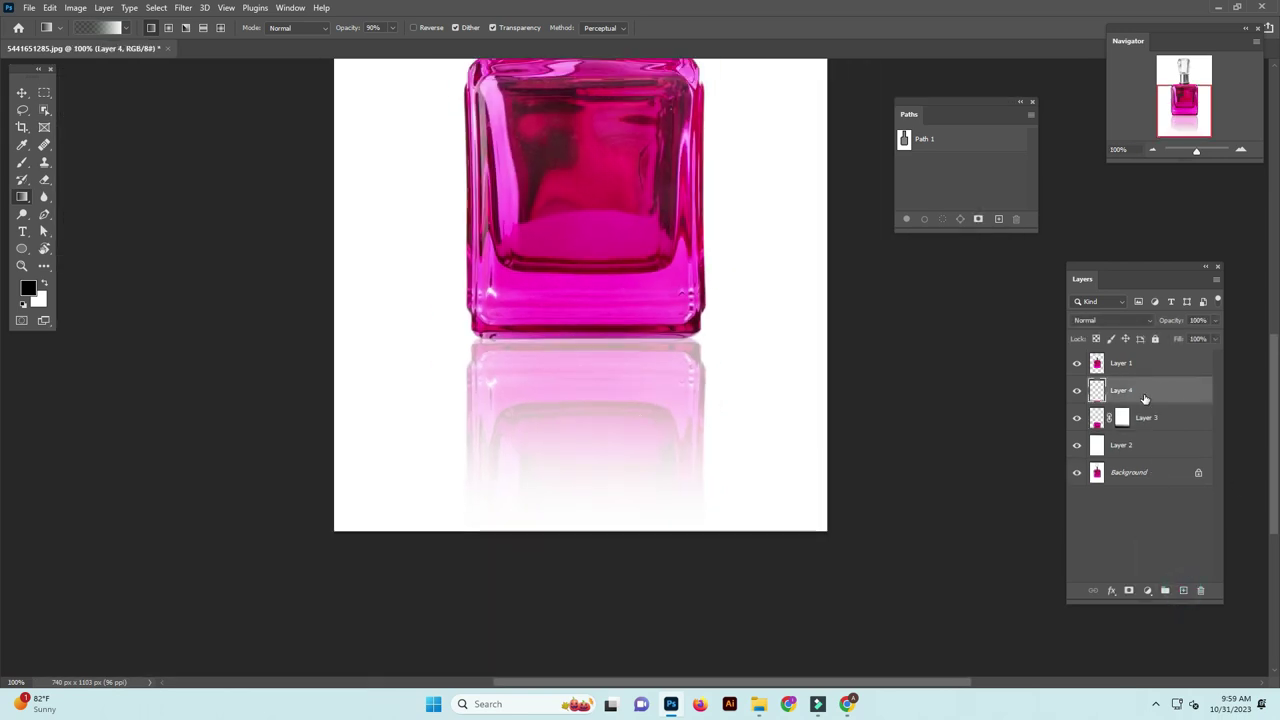
left_click(24, 162)
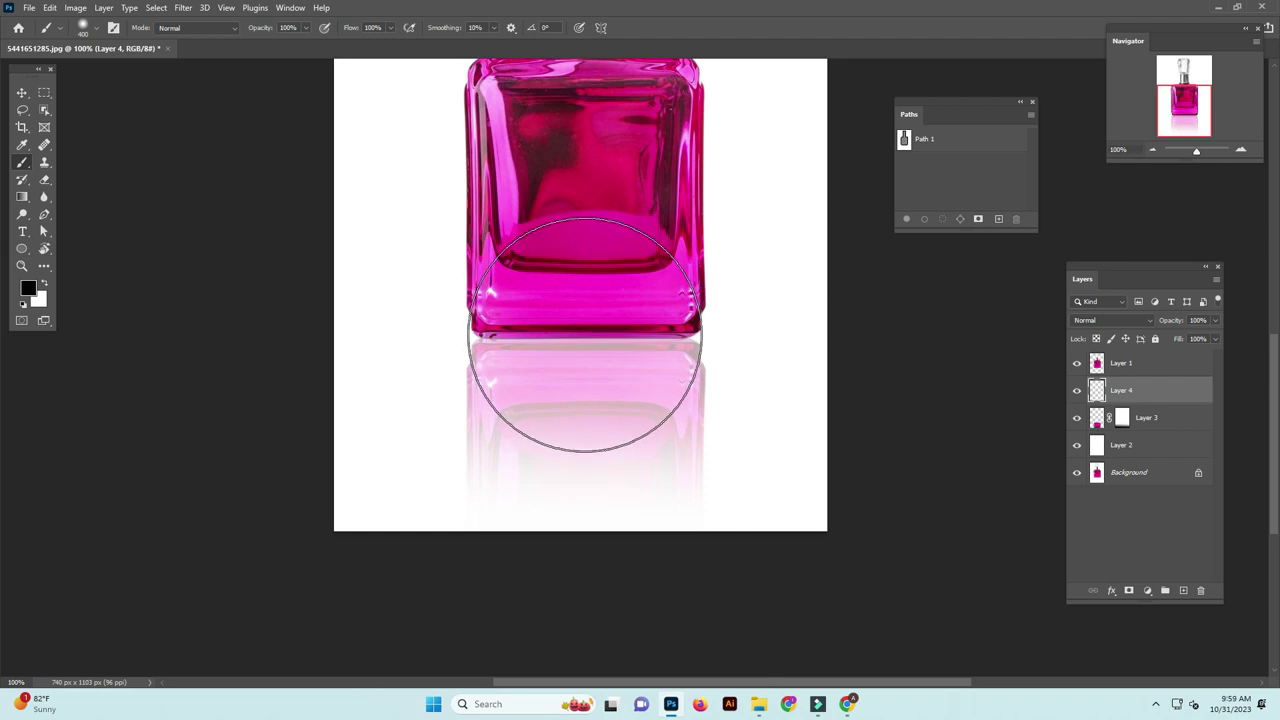
left_click(586, 334)
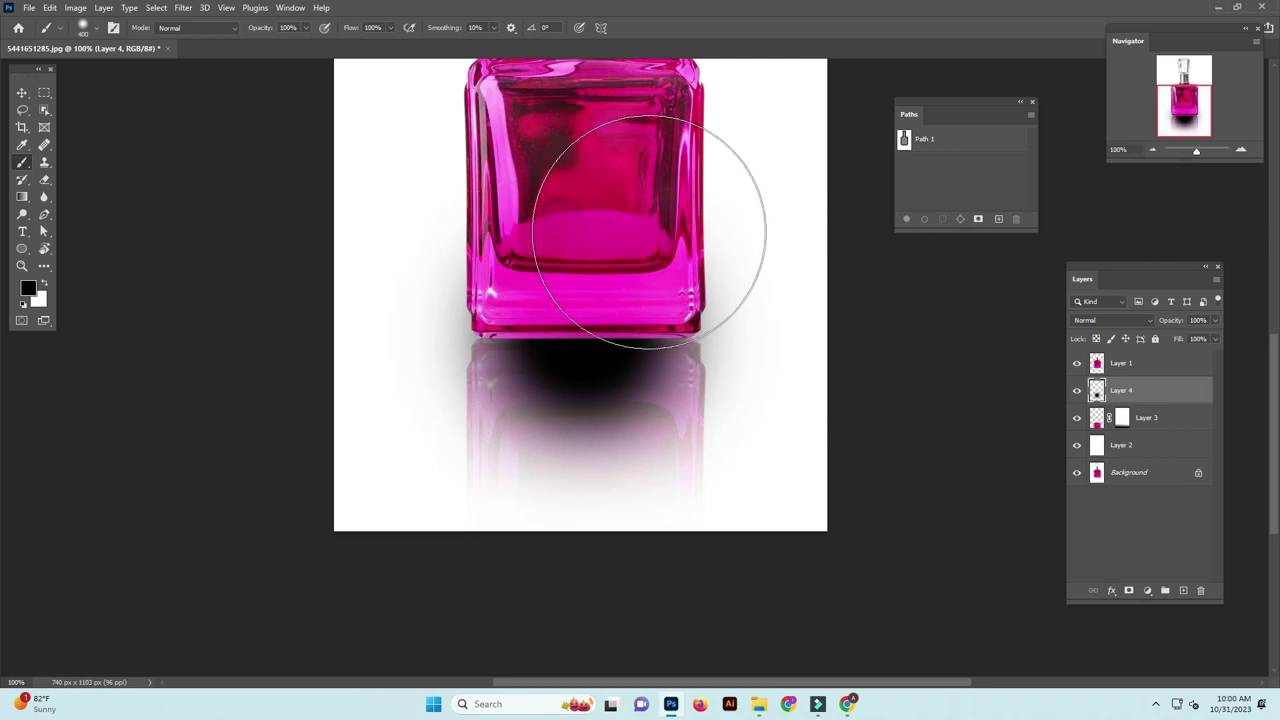
key("ctrl+t")
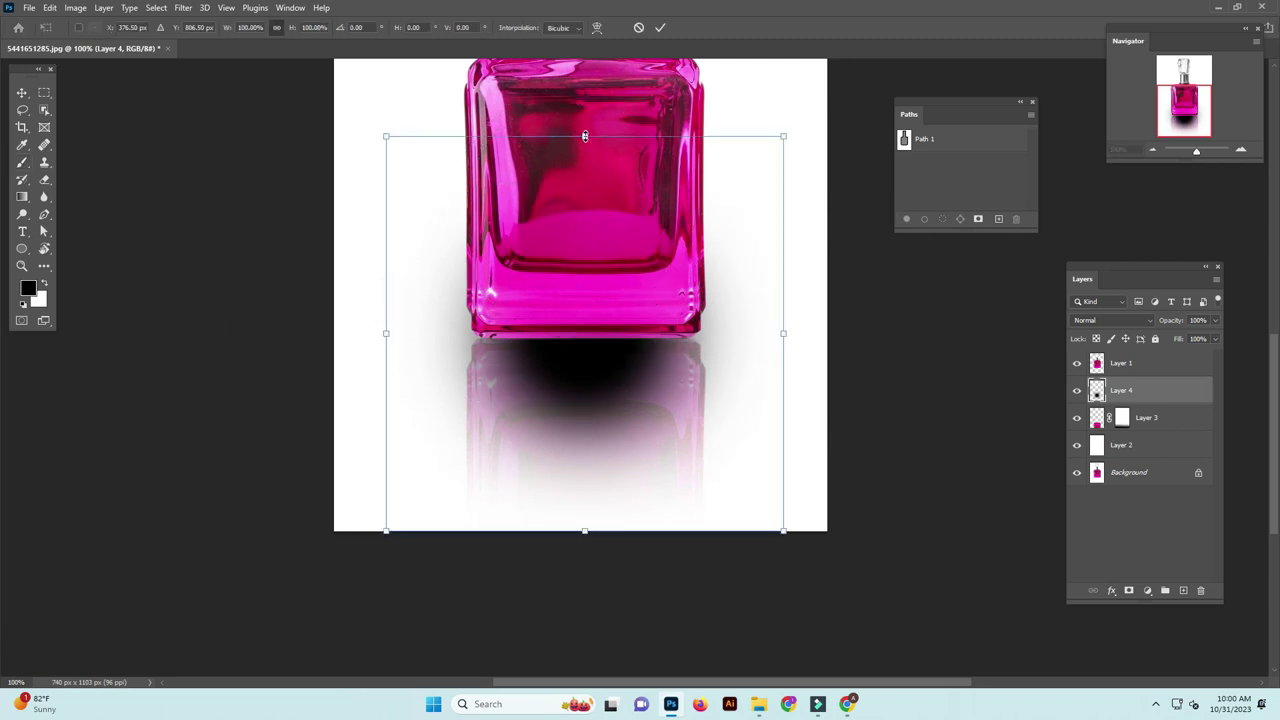
- Squash Layer 4's black blob into a thin band tucked under the bottle base
left_click_drag(585, 136, 586, 263)
key("ctrl+z")
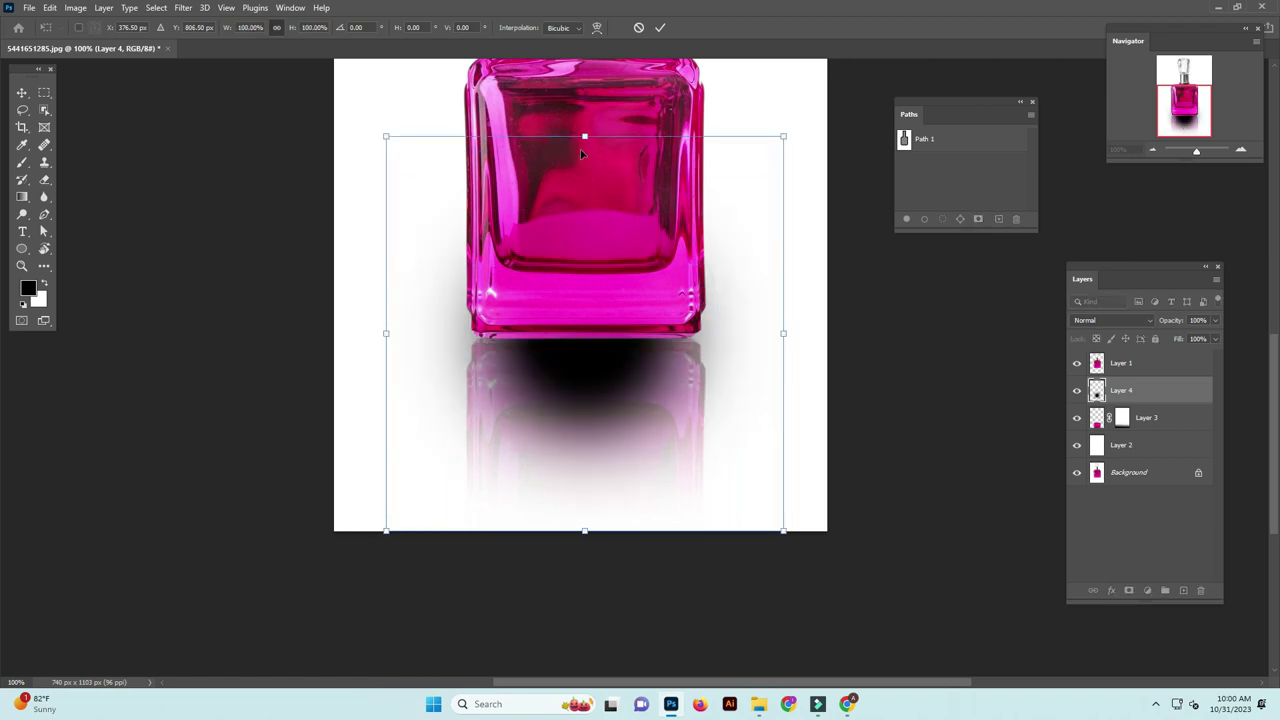
mouse_move(584, 133)
left_mouse_down()
mouse_move(574, 506)
mouse_move(614, 348)
left_mouse_up()
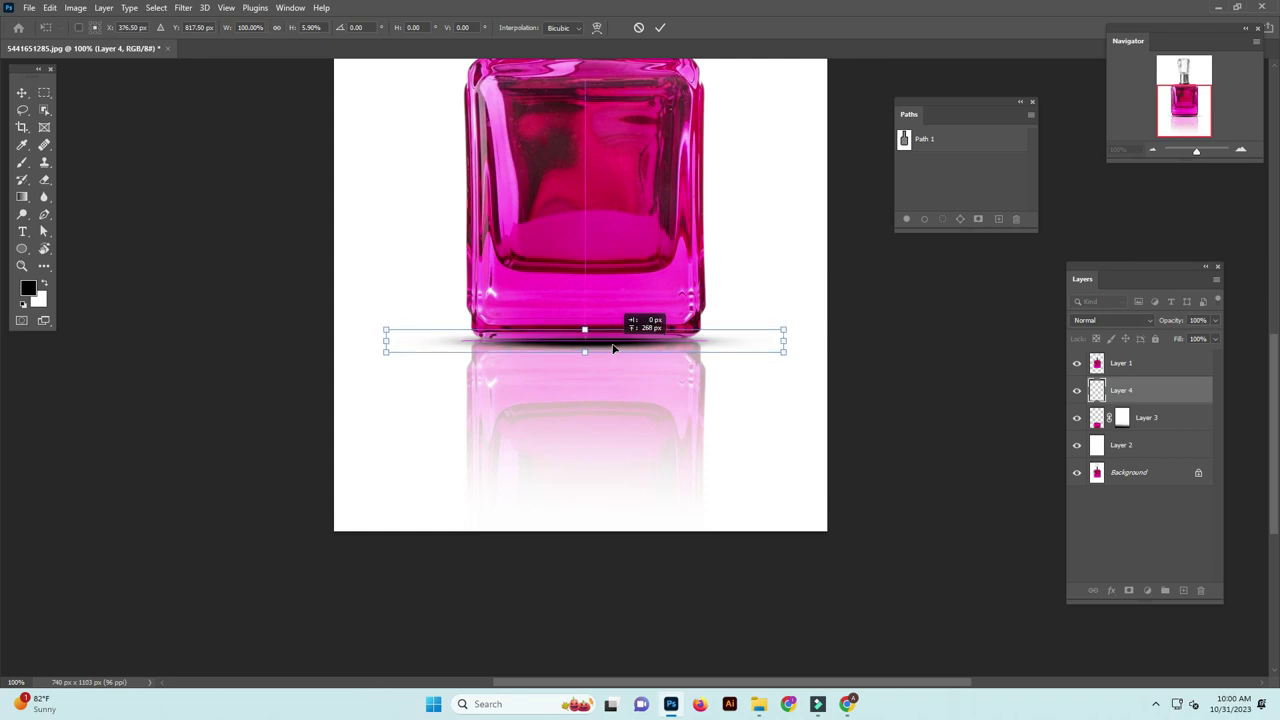
left_click_drag(614, 348, 614, 348)
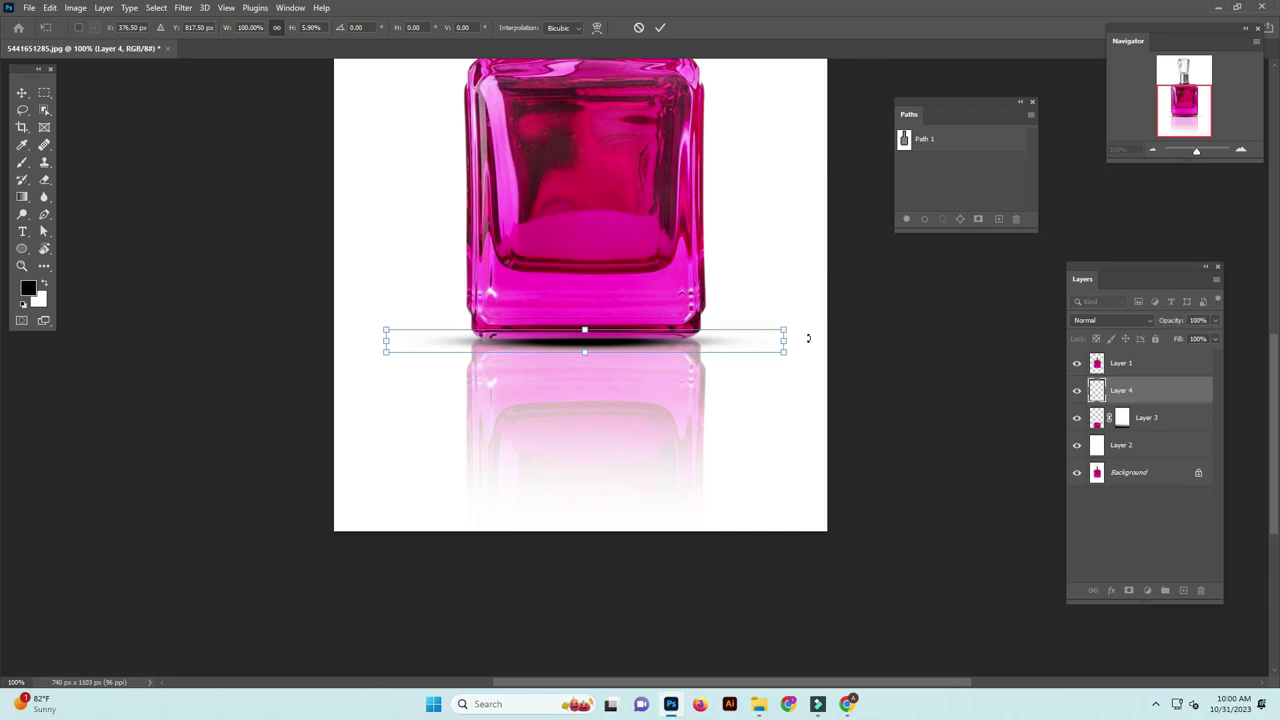
key("Return")
key("b")
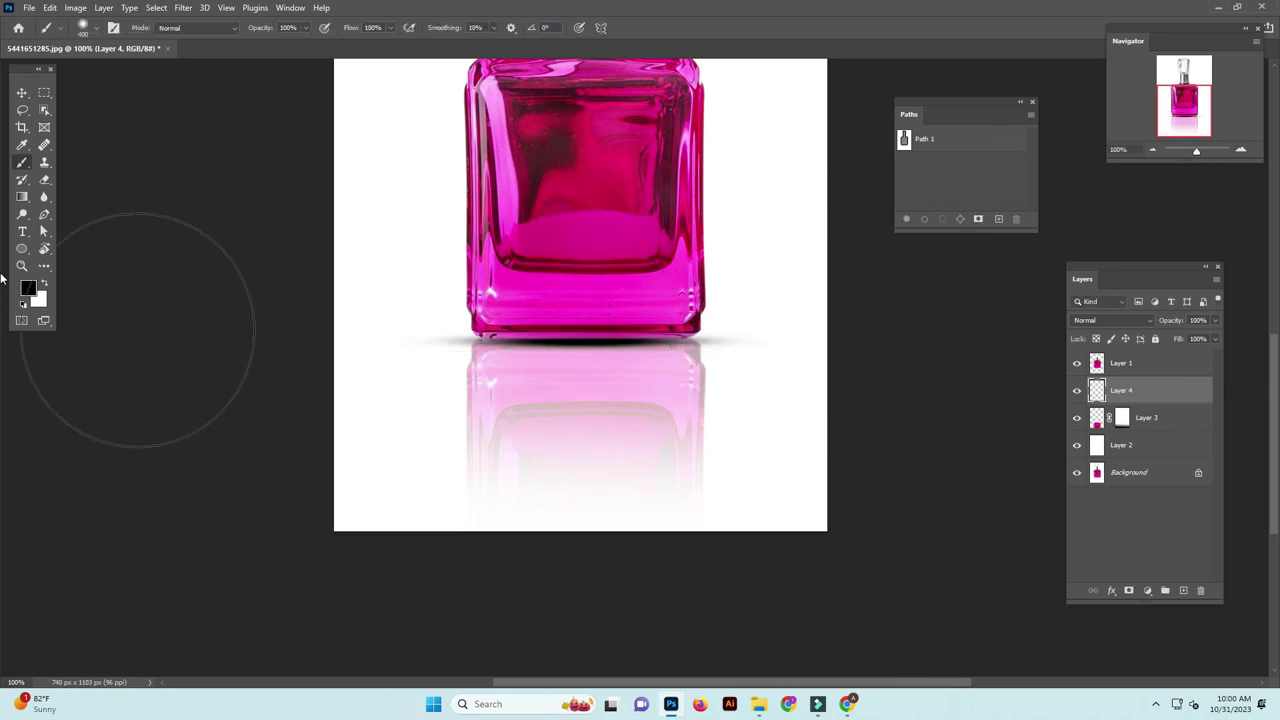
- Set the Layer 4 shadow's opacity to 62%
left_click(22, 93)
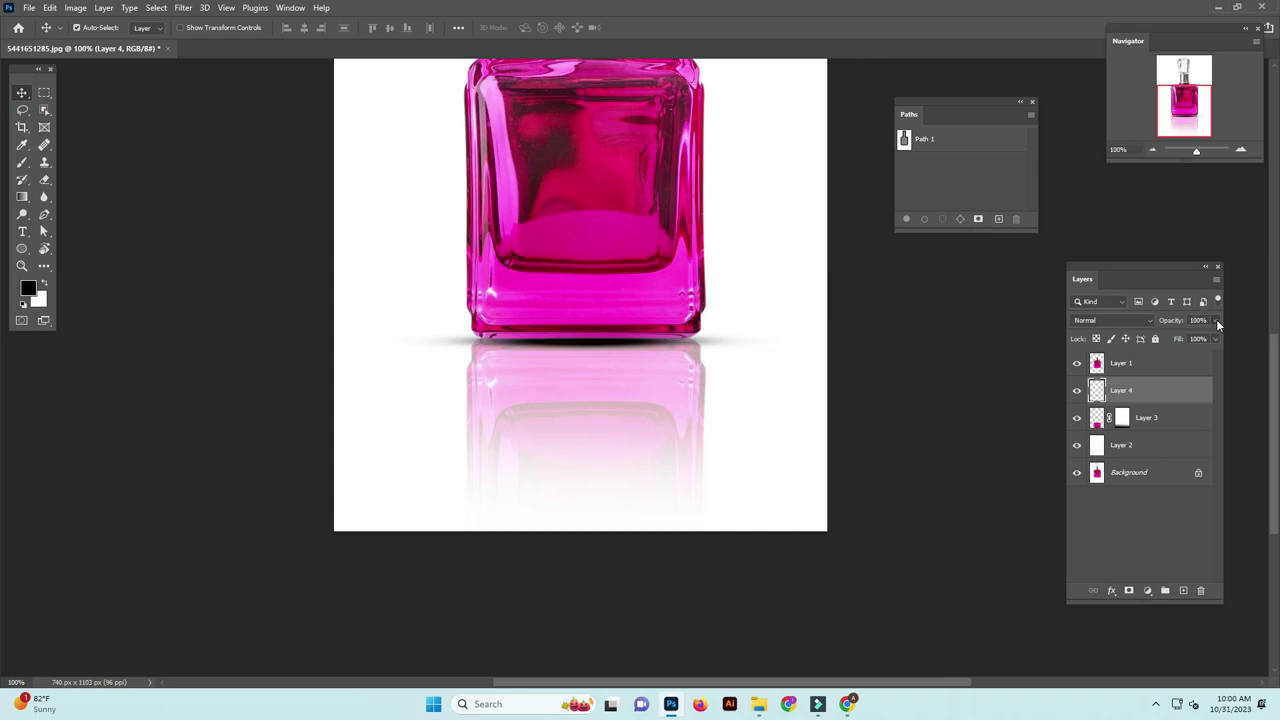
left_click_drag(1214, 338, 1171, 338)
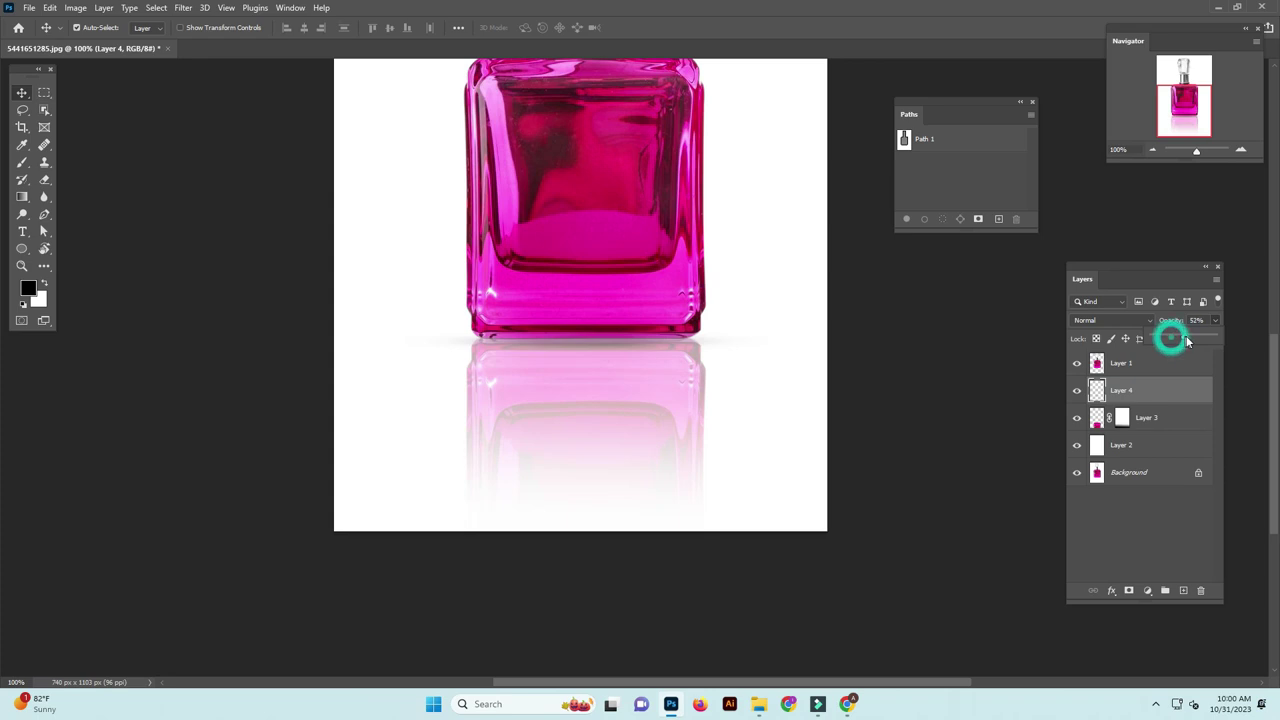
left_click_drag(1188, 341, 1189, 336)
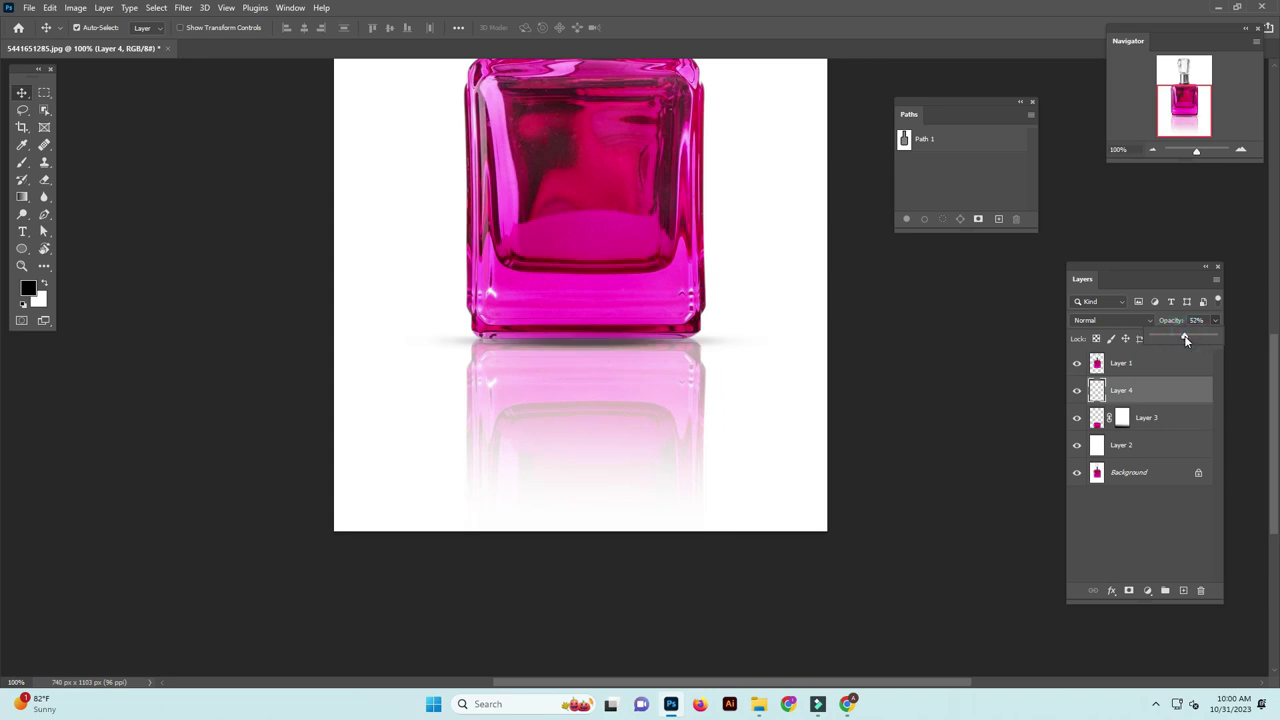
left_click_drag(1181, 339, 1191, 338)
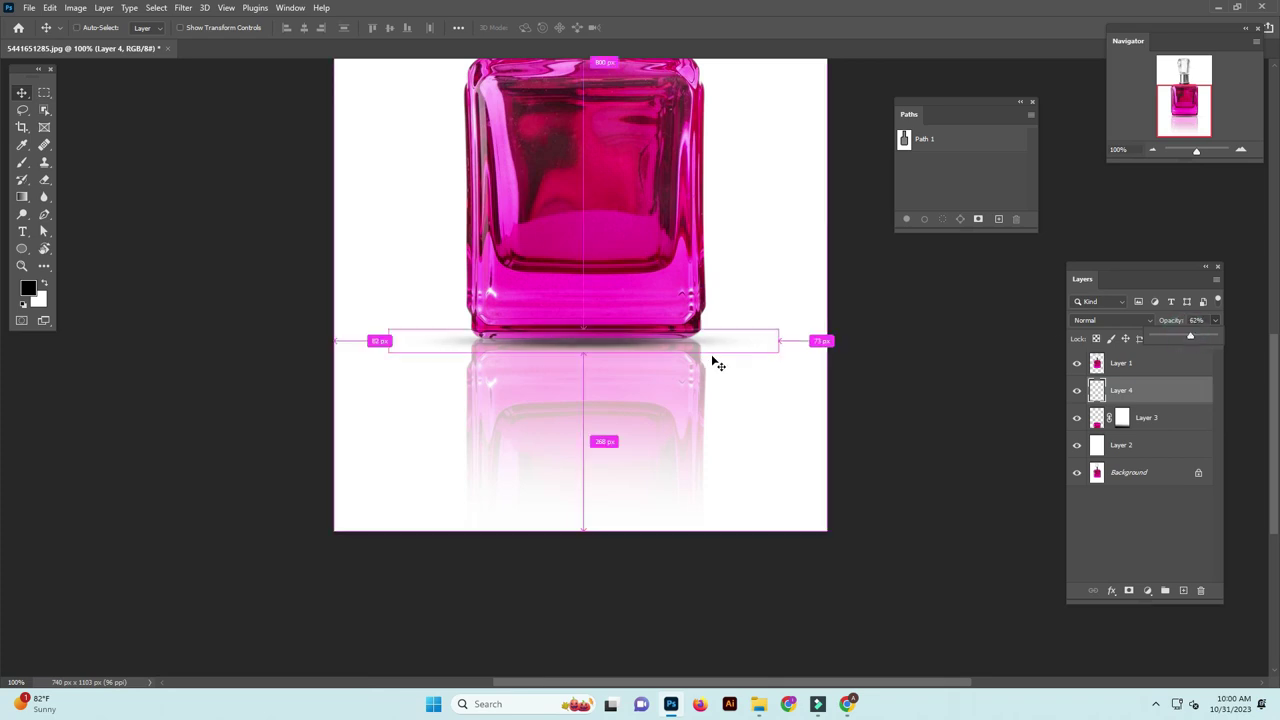
- Nudge the shadow line up a few pixels
key("ctrl+t")
key("Up")
key("Up")
key("Up")
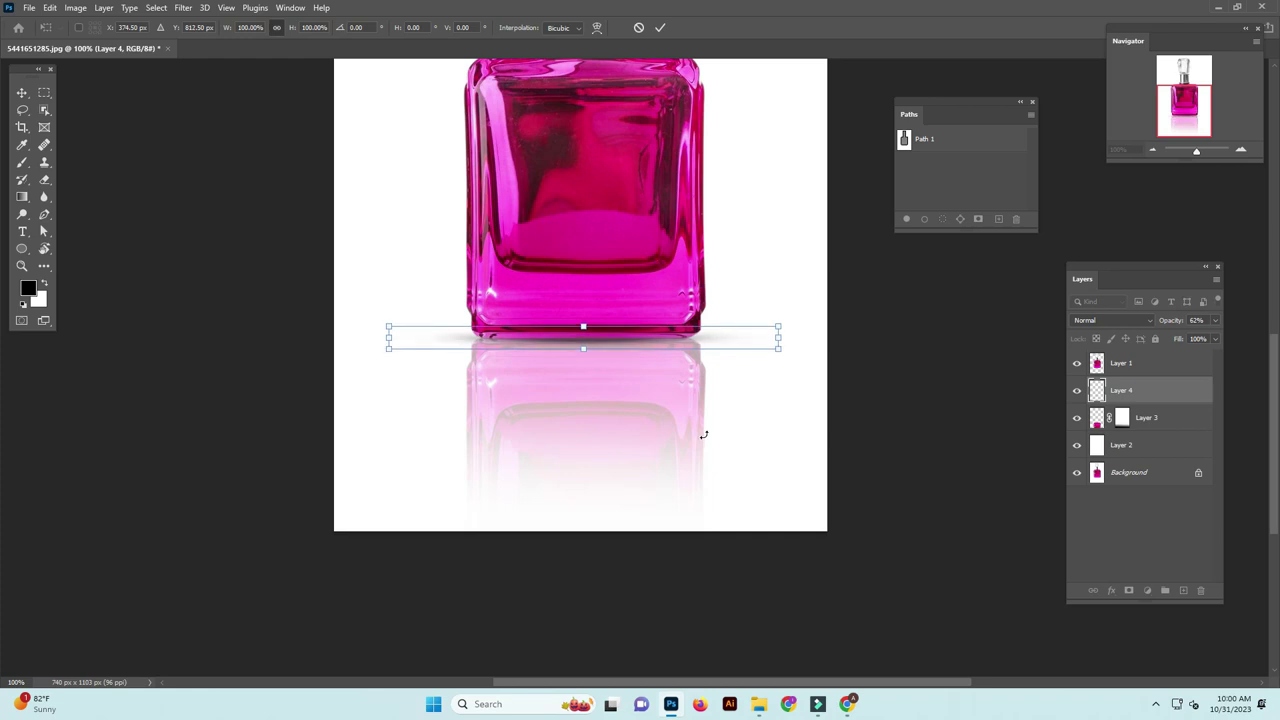
key("Return")
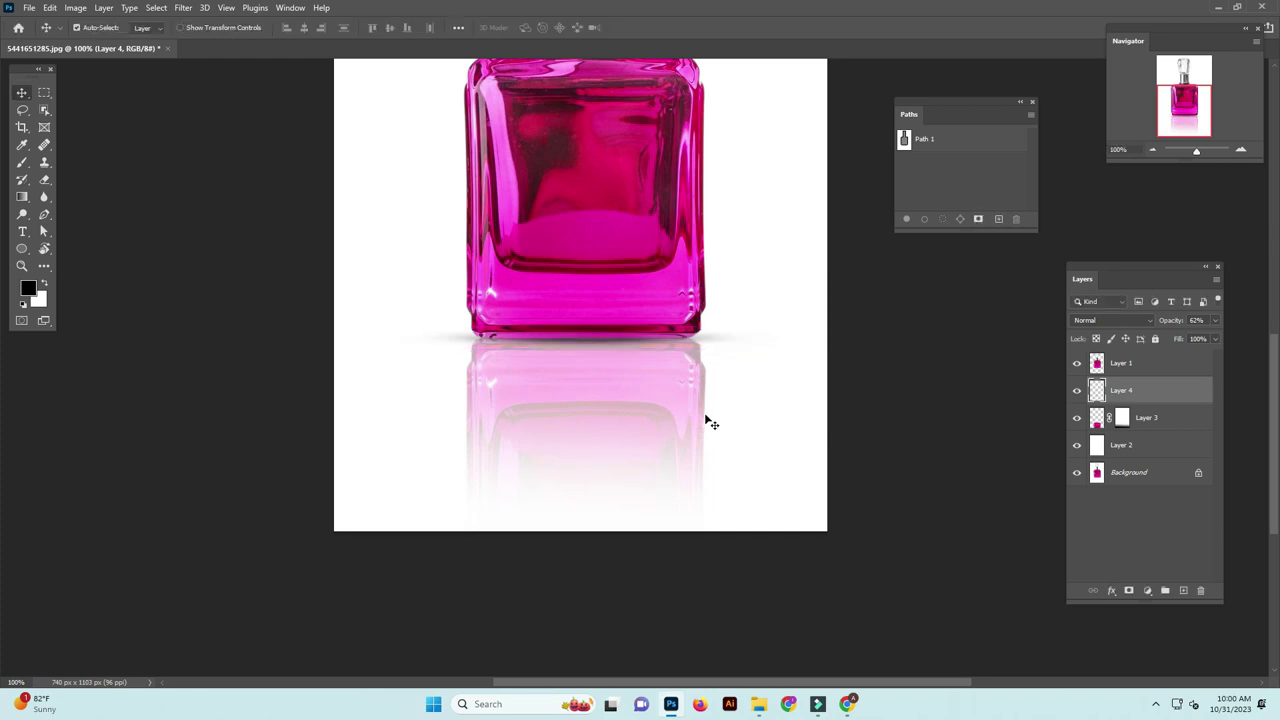
key("ctrl+minus")
key("ctrl+minus")
key("ctrl+minus")
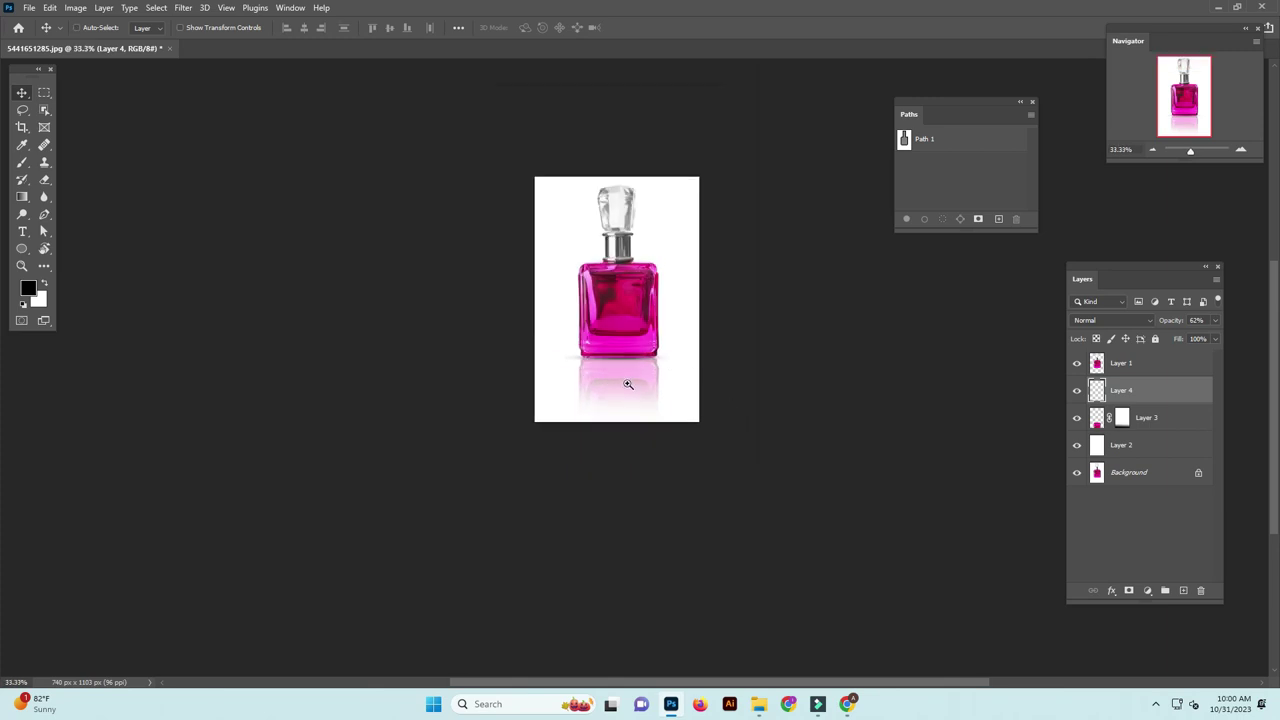
scroll(628, 384, "up", 1)
- Narrow the shadow evenly from both sides to about 94% width
key("ctrl+t")
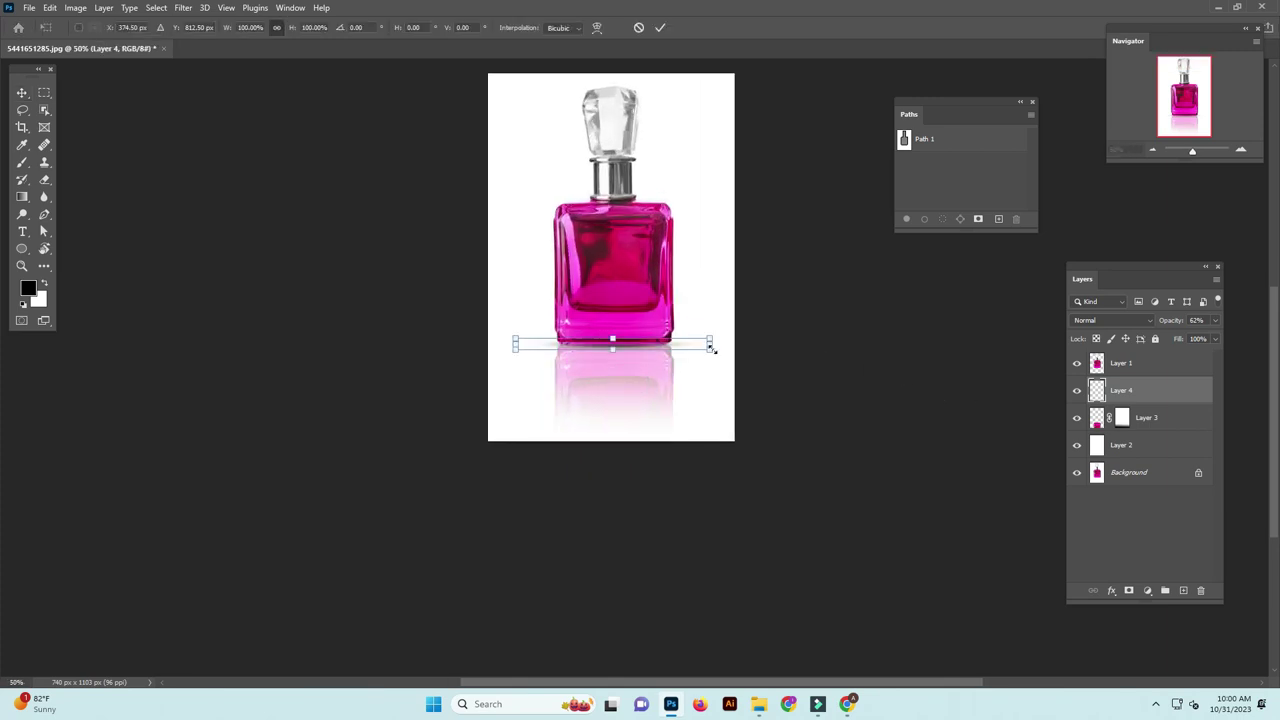
scroll(700, 347, "up", 1)
left_click_drag(716, 344, 706, 344)
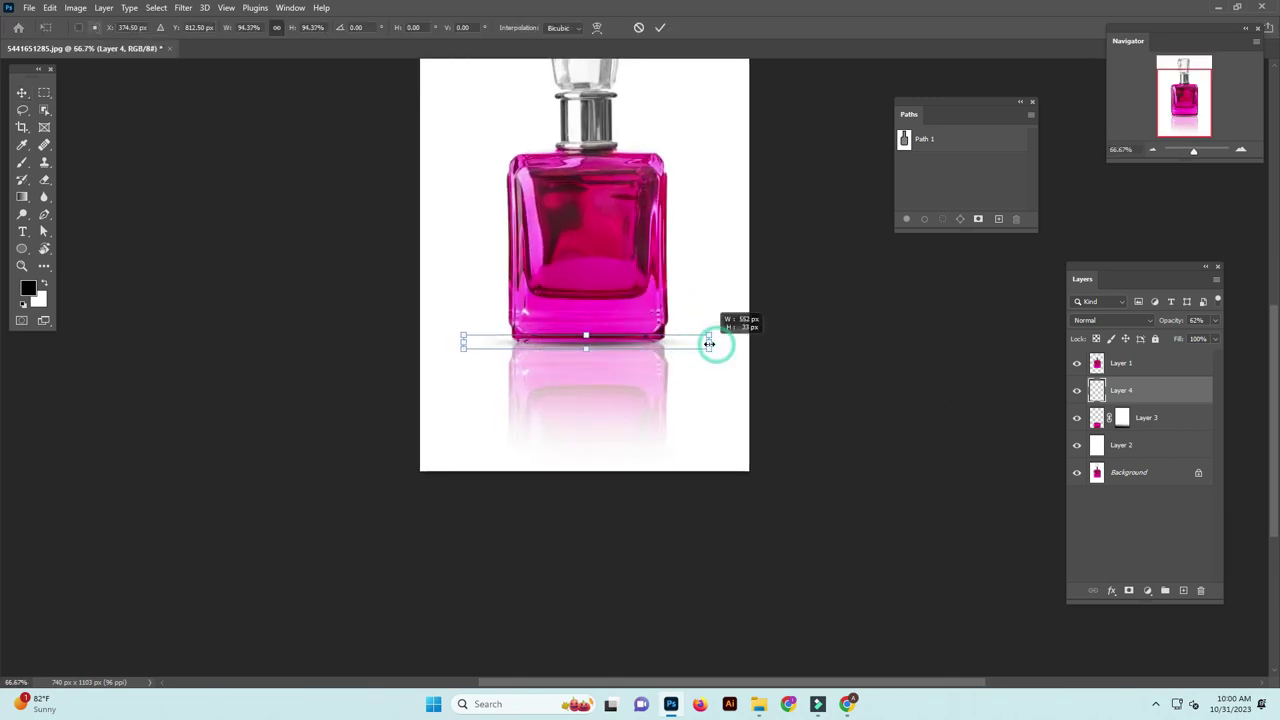
key("Return")
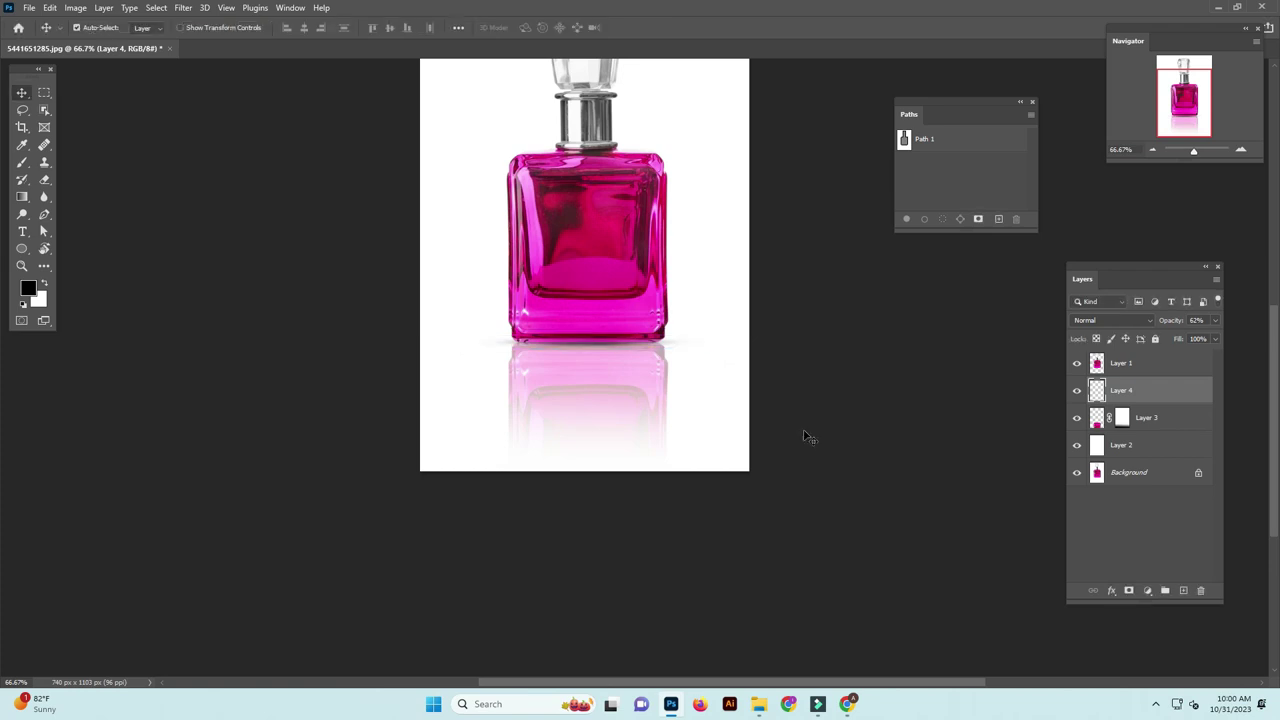
key("ctrl+minus")
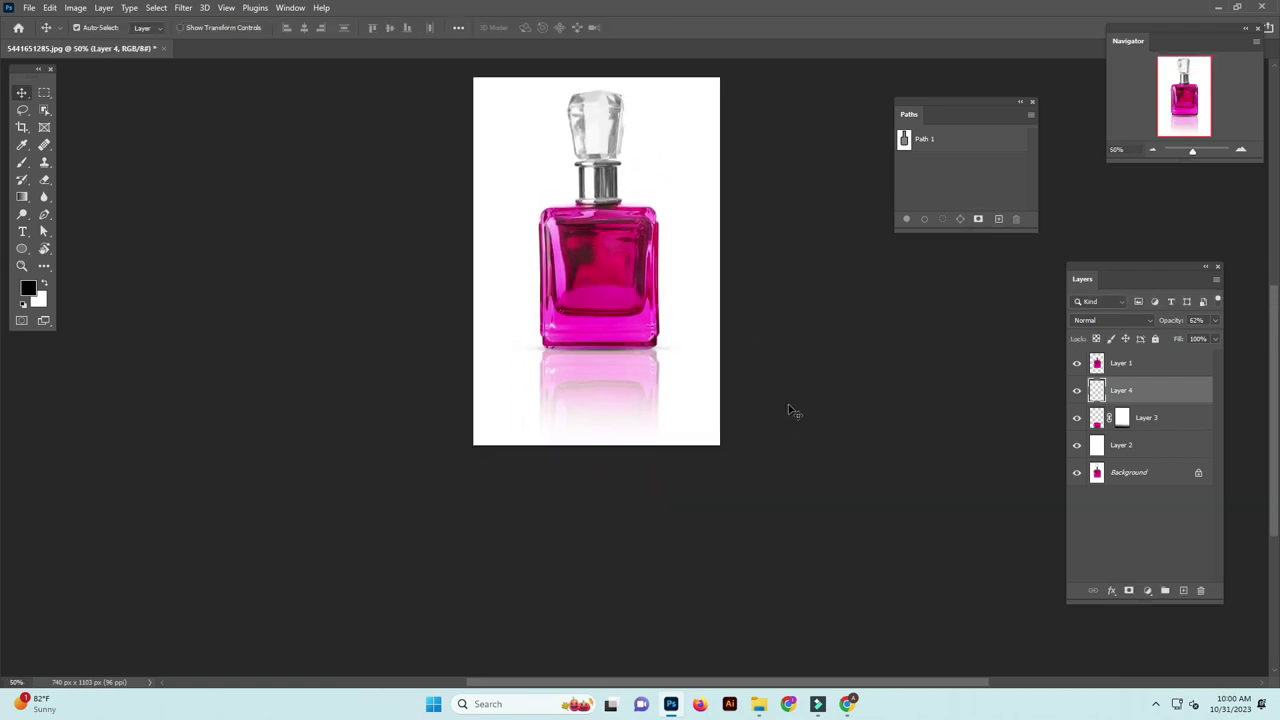
- Drop Layer 3's reflection opacity from 35% to 30%
left_click(1193, 418)
left_click(1203, 320)
type("30")
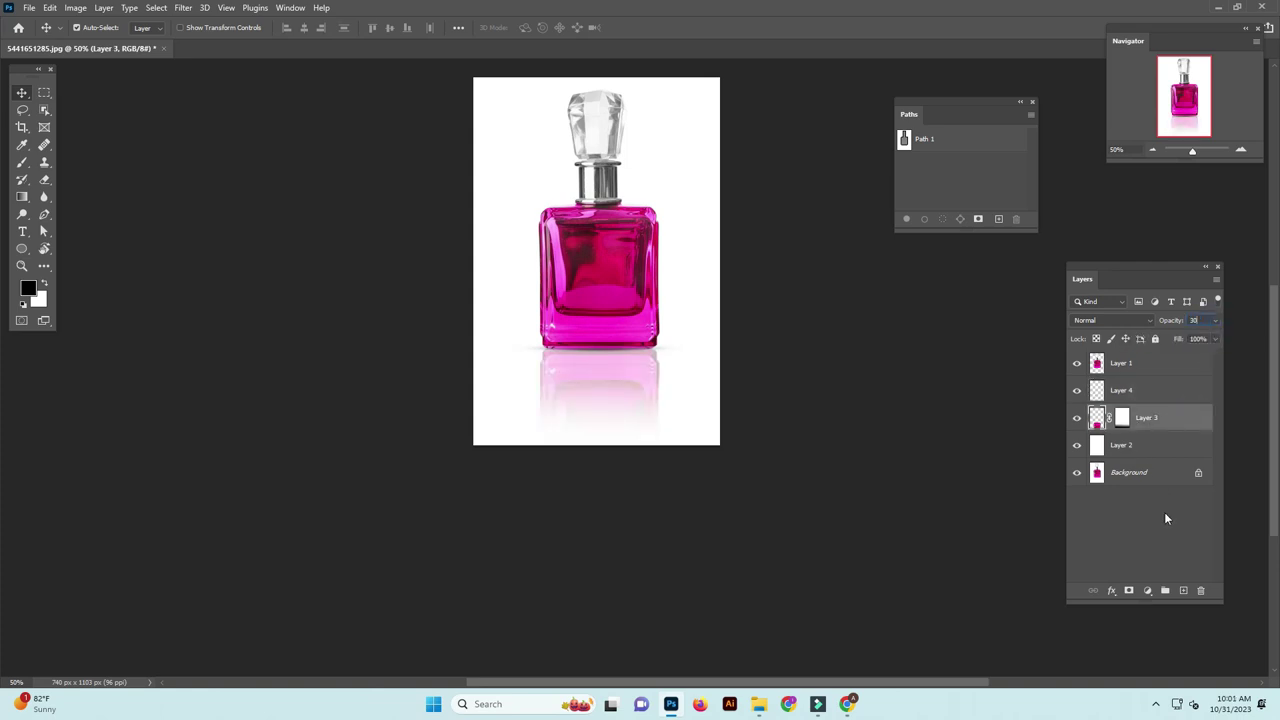
left_click(1145, 532)
scroll(660, 380, "up", 2)
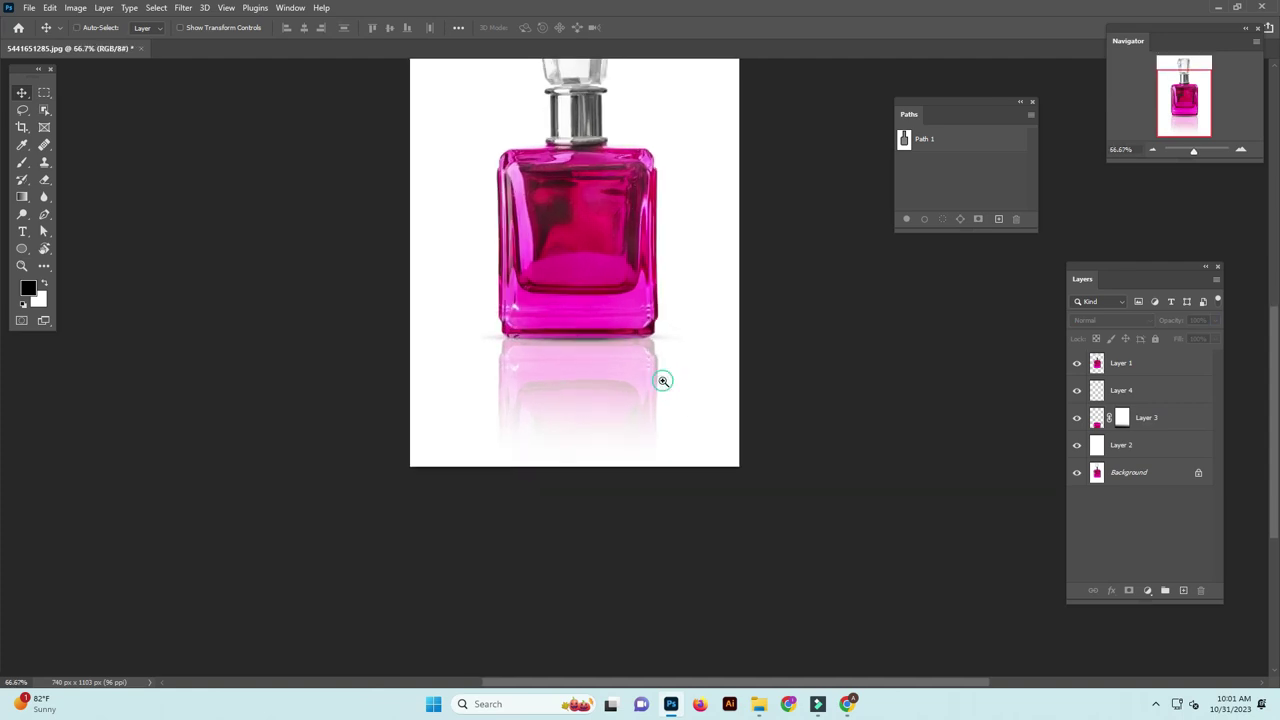
scroll(846, 384, "down", 1)
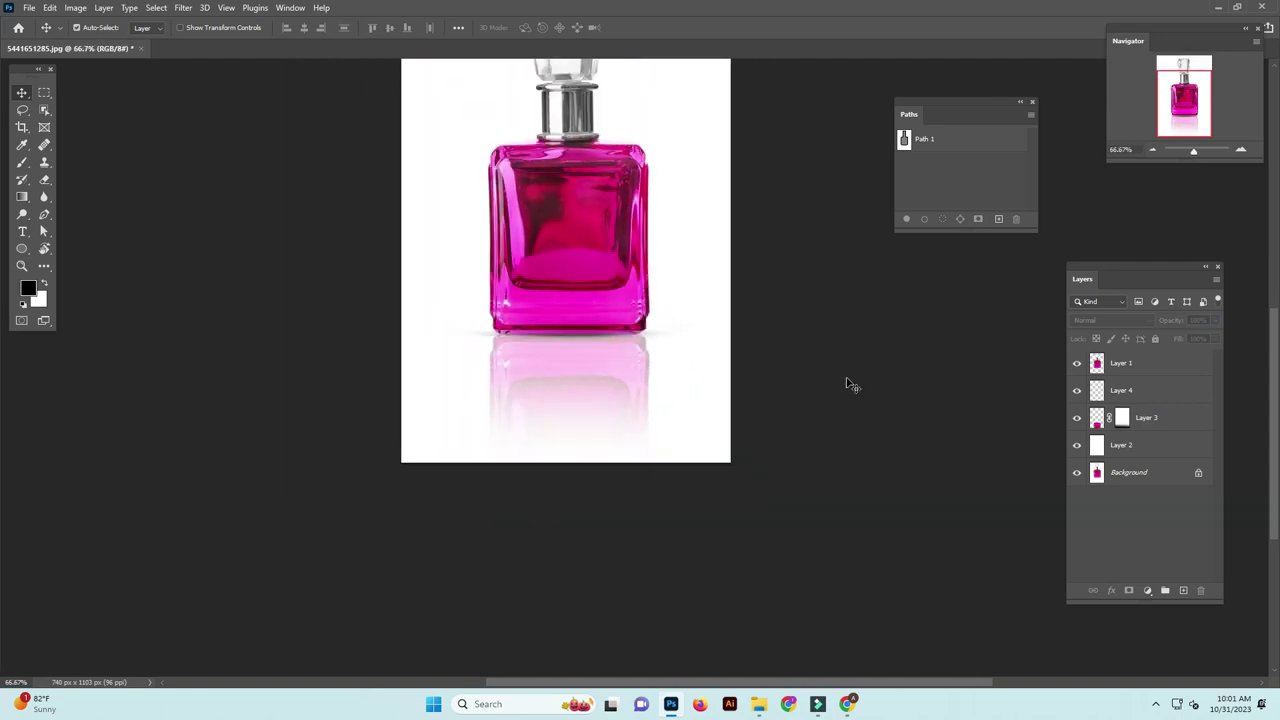
scroll(857, 378, "down", 1)
scroll(871, 370, "down", 1)
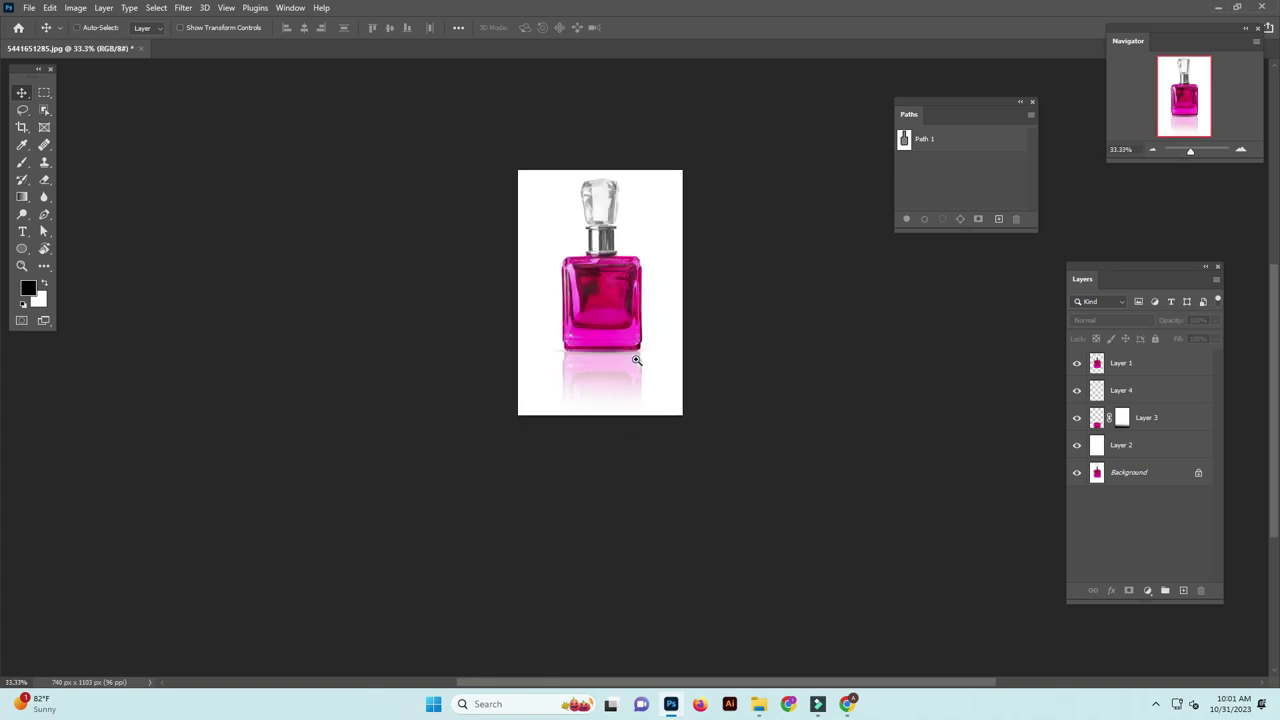
scroll(640, 362, "up", 1)
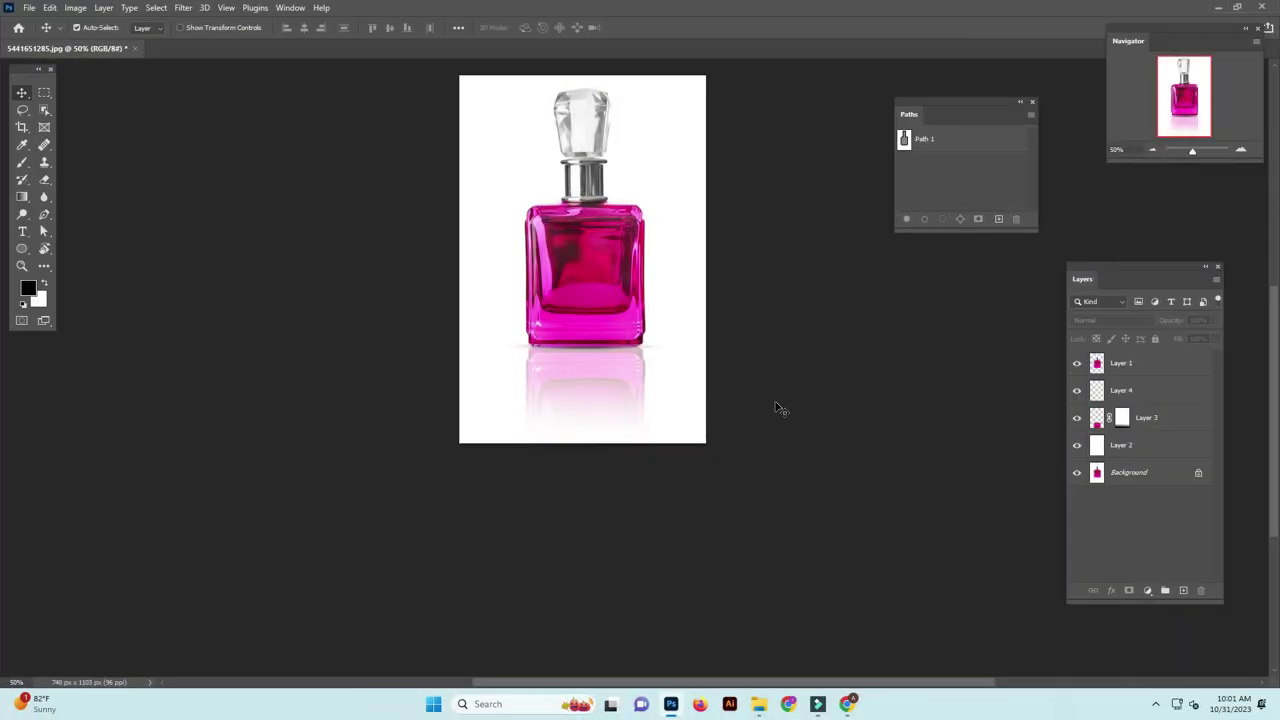
- Save the layered composite as 5441651285.psd in the Images folder
key("ctrl+minus")
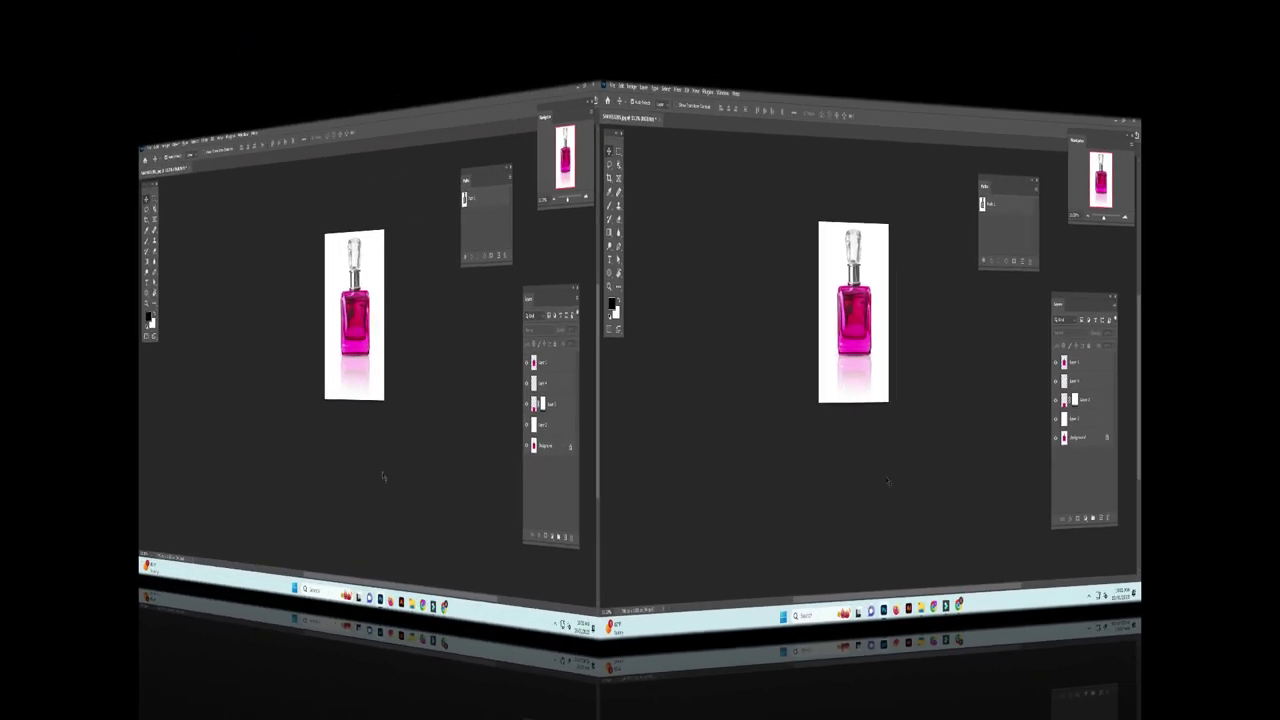
key("ctrl+shift+s")
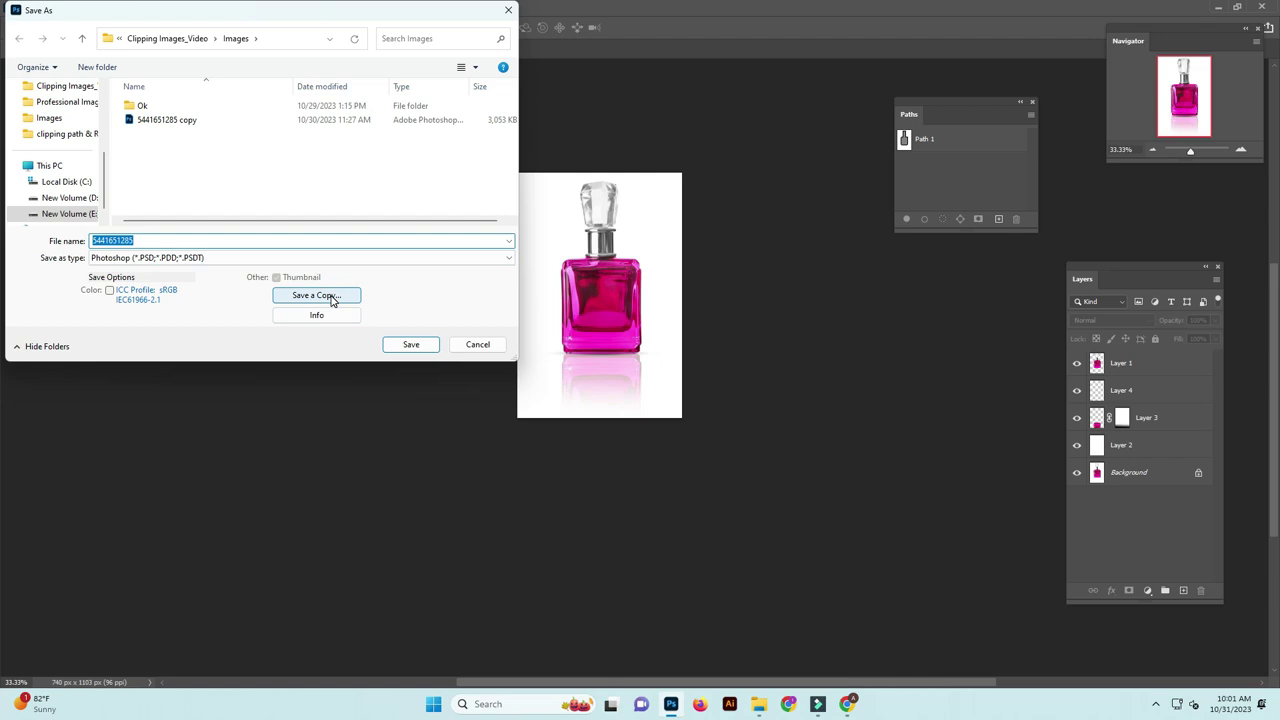
left_click(414, 346)
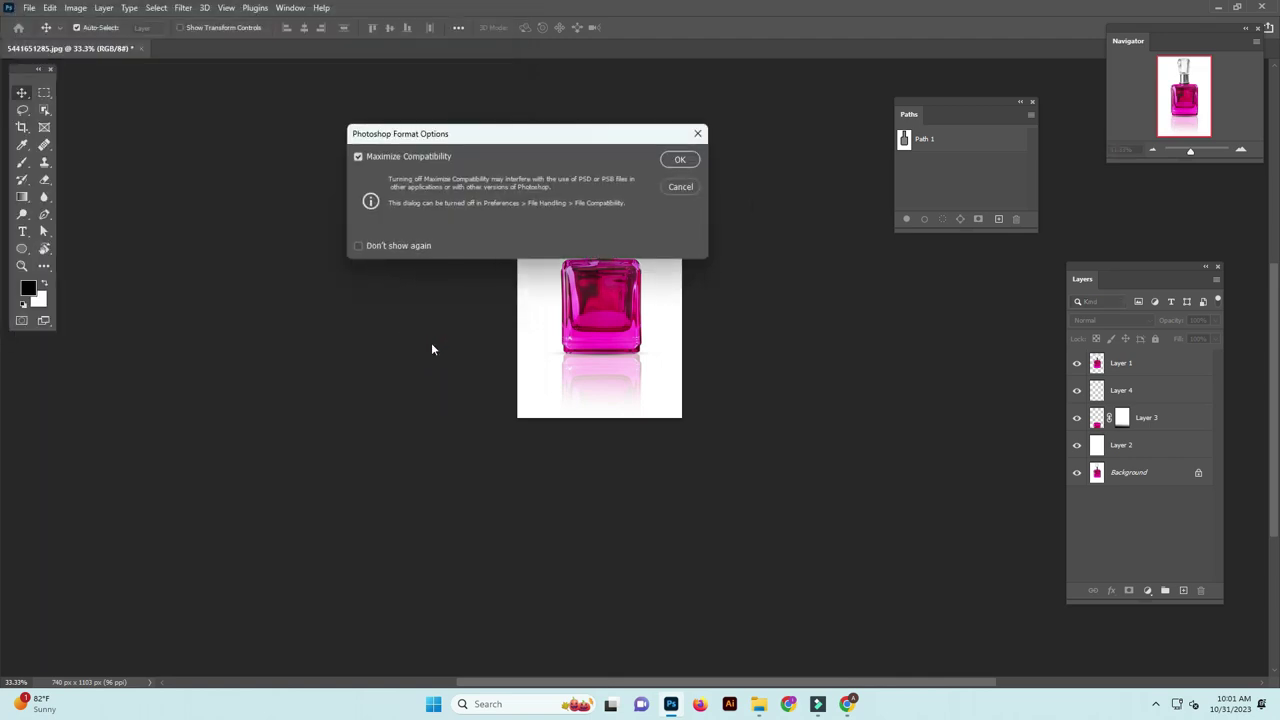
left_click(680, 161)
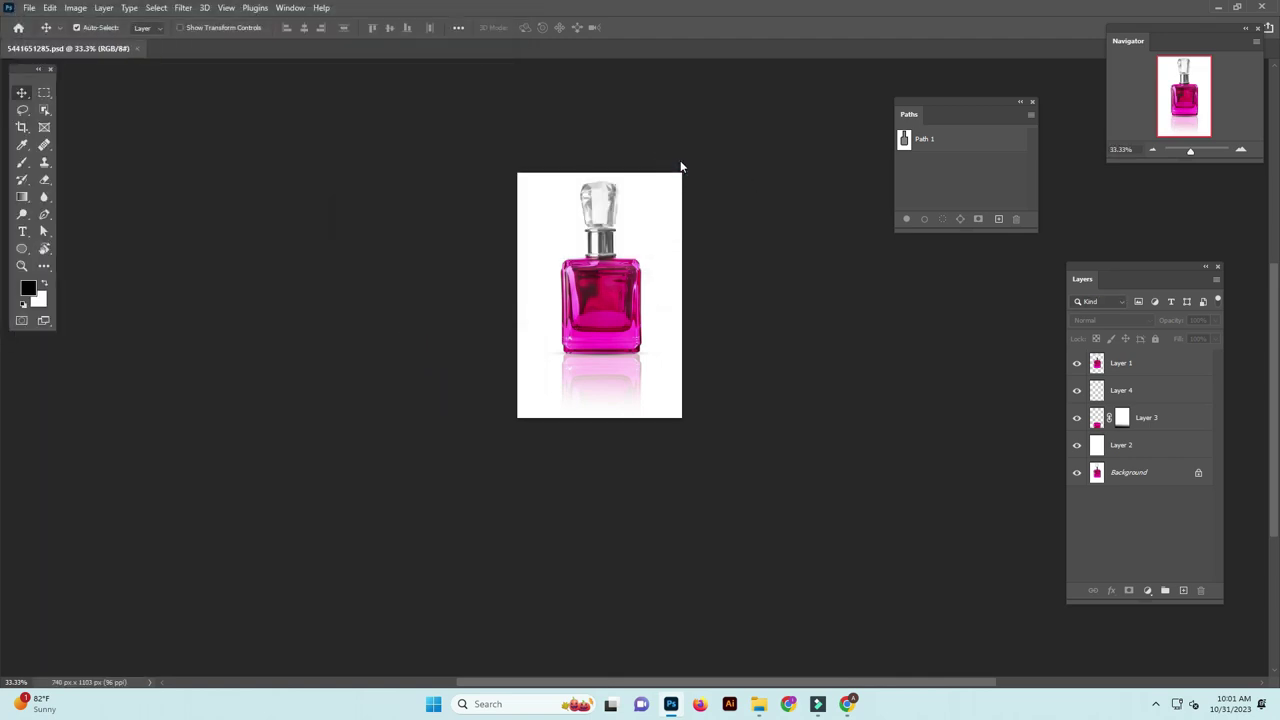
- Hide Layer 2 and the Background layer so the bottle sits on transparency
left_click(1076, 472)
left_click(1076, 445)
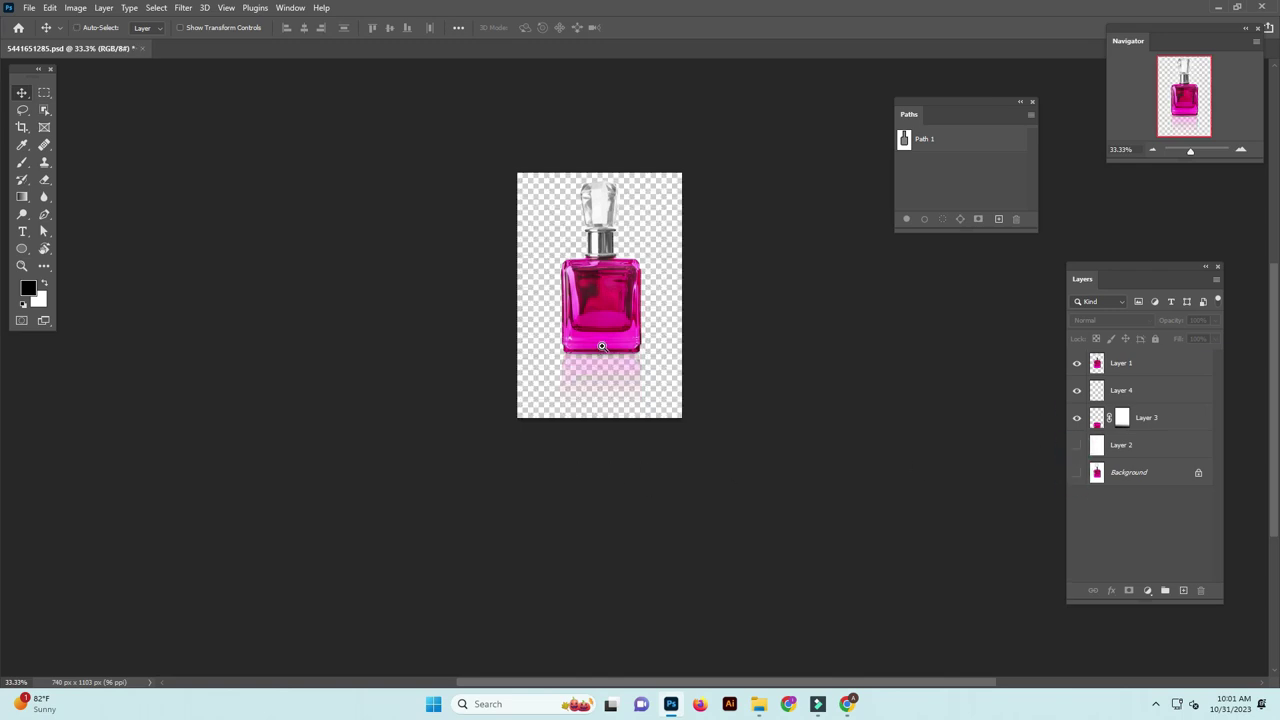
left_click(601, 345)
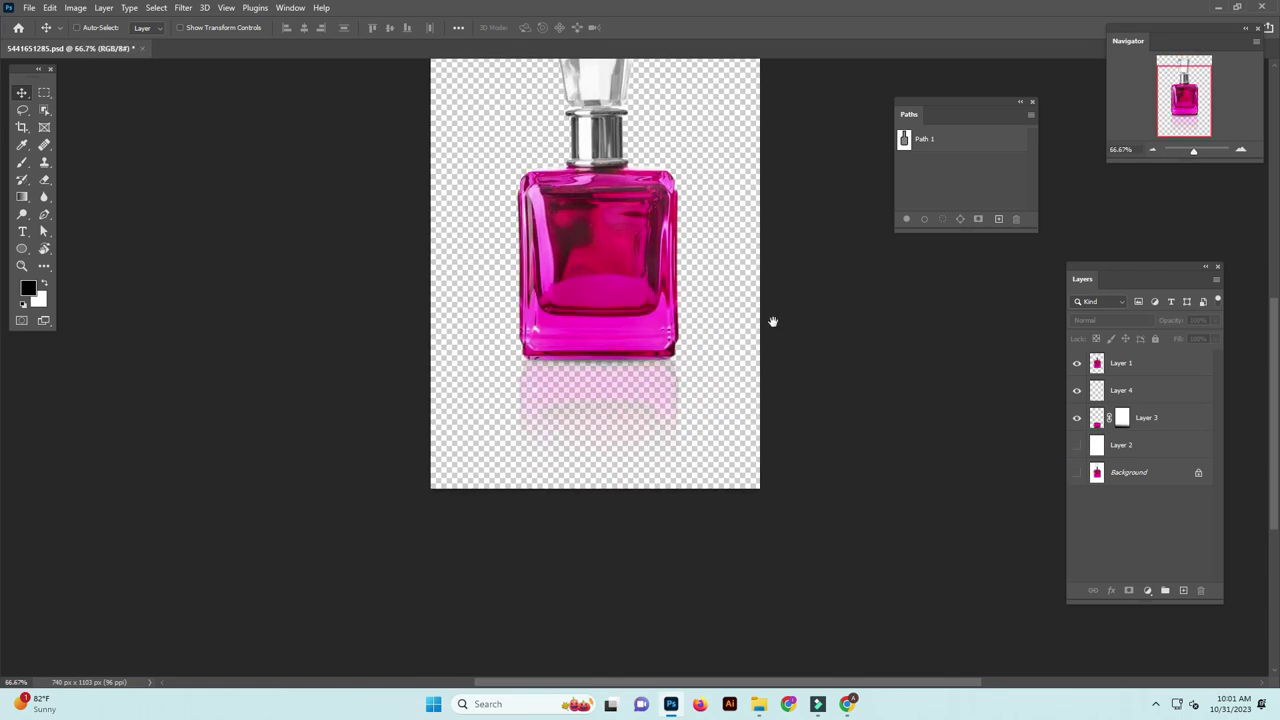
mouse_move(680, 331)
left_mouse_down()
mouse_move(689, 457)
mouse_move(697, 401)
left_mouse_up()
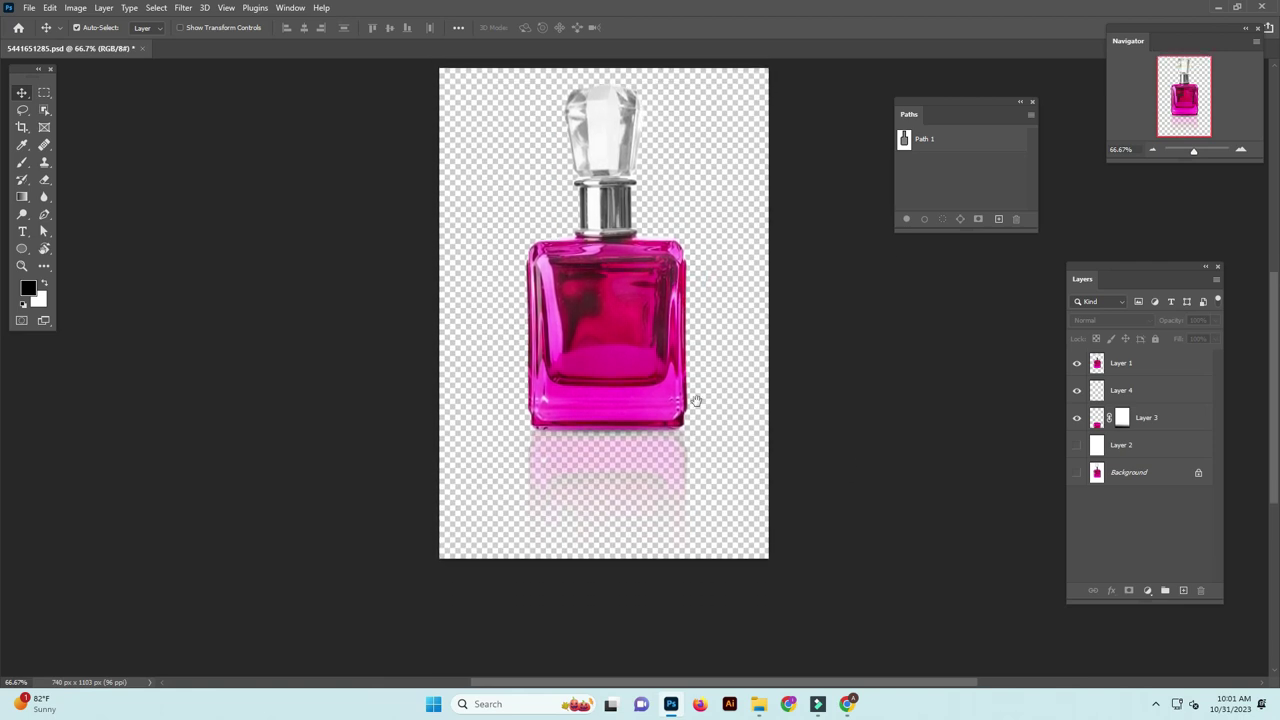
key("ctrl+shift+s")
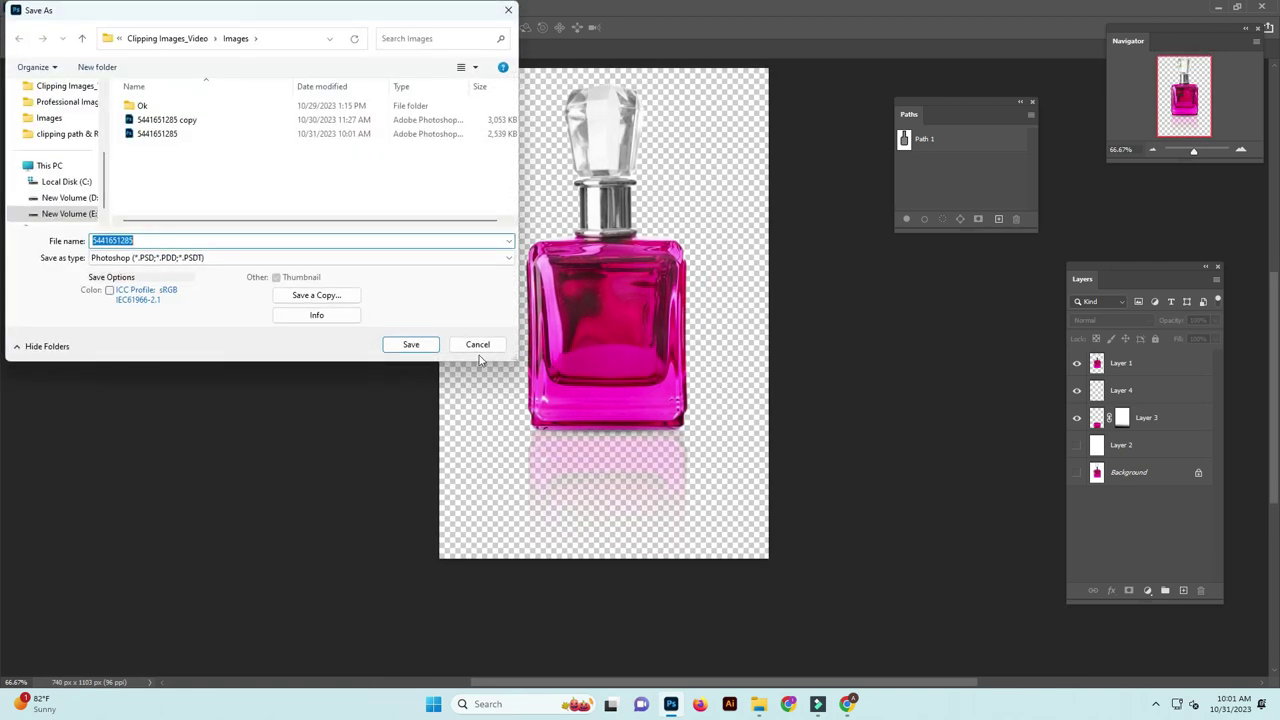
left_click(317, 294)
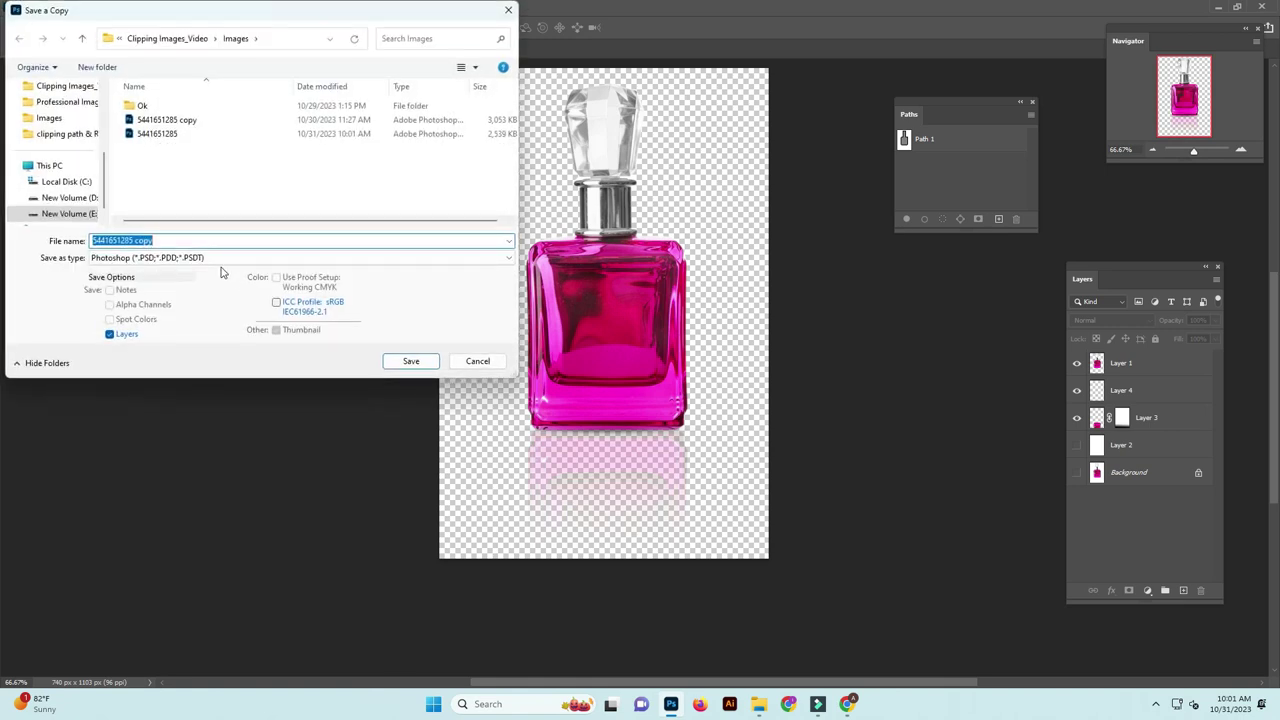
left_click(288, 257)
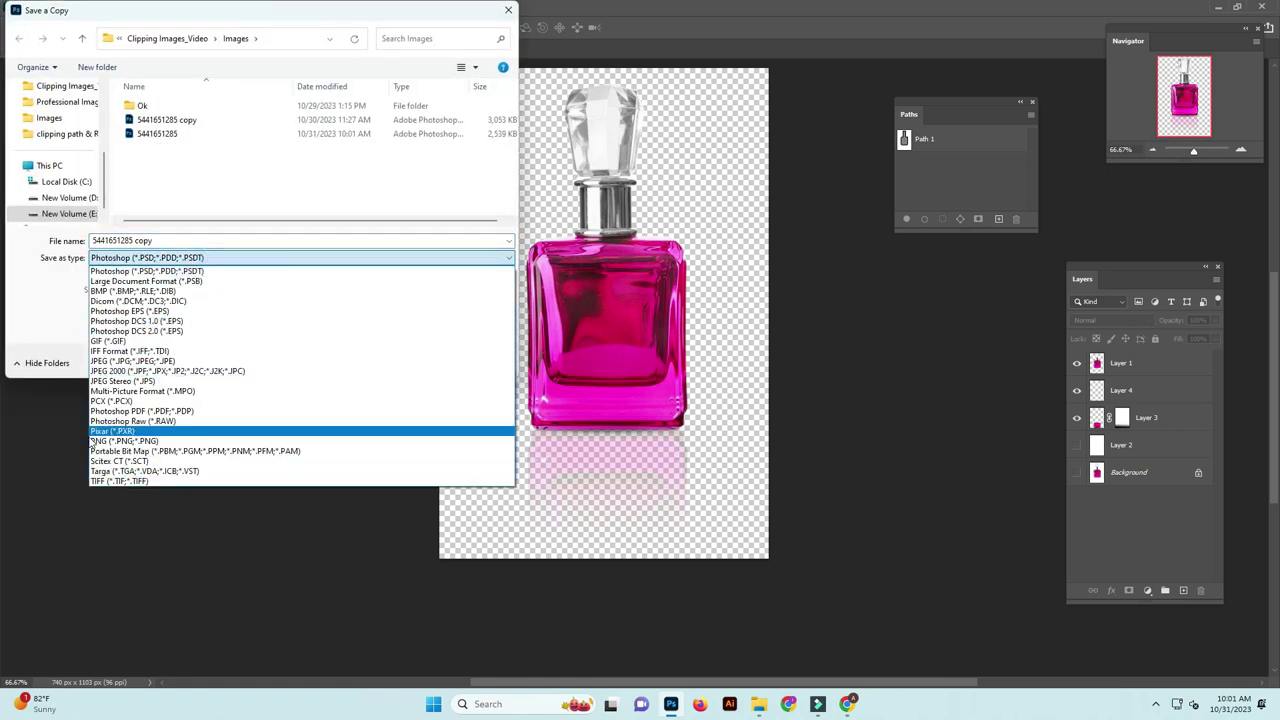
left_click(135, 441)
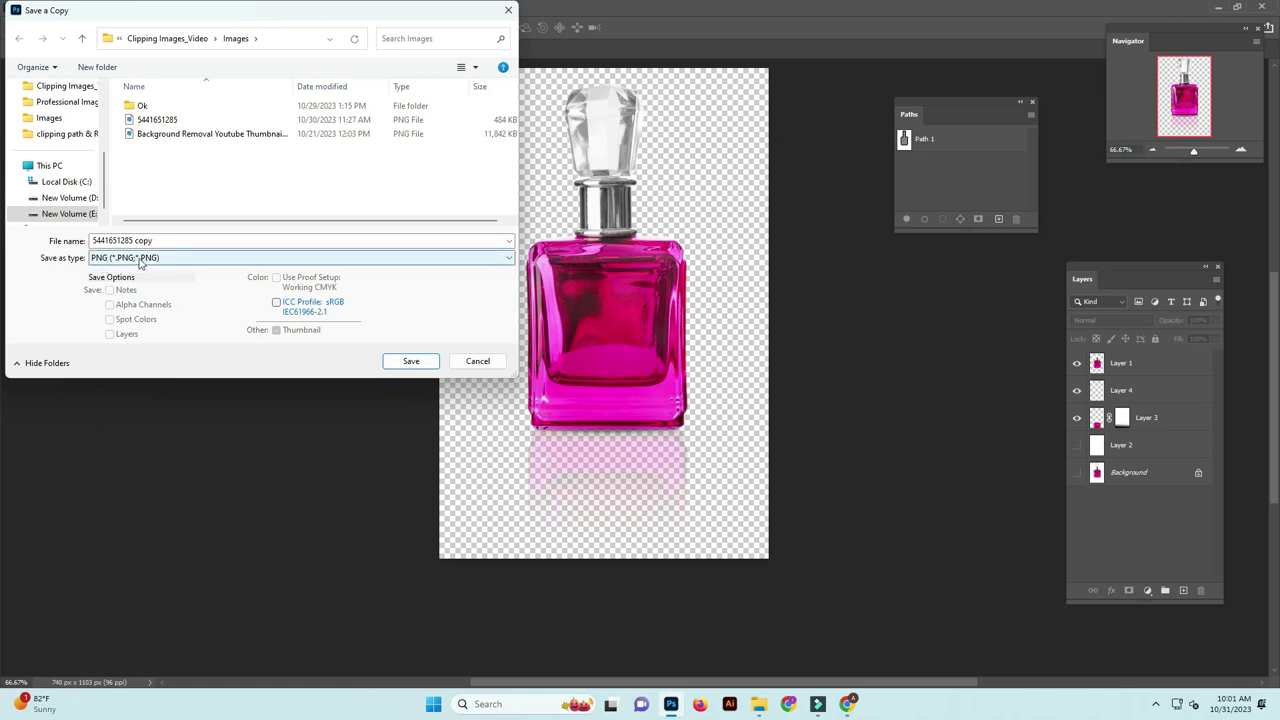
left_click_drag(132, 241, 200, 241)
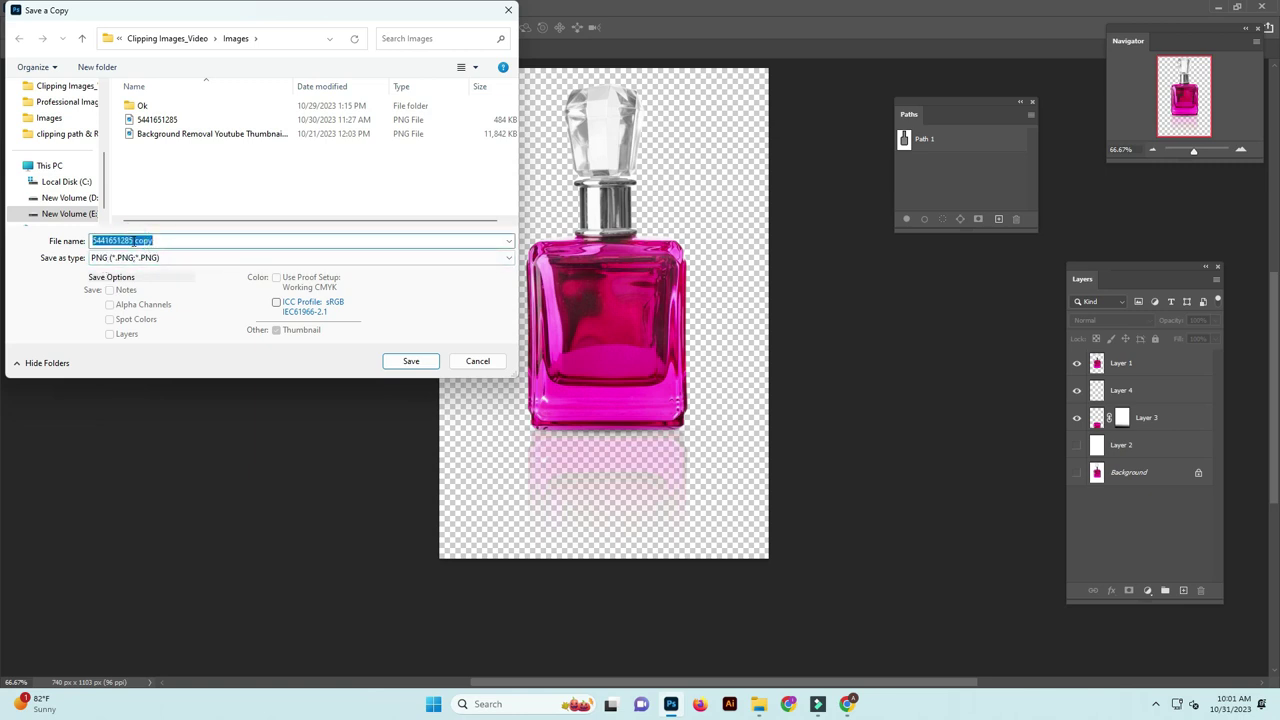
key("BackSpace")
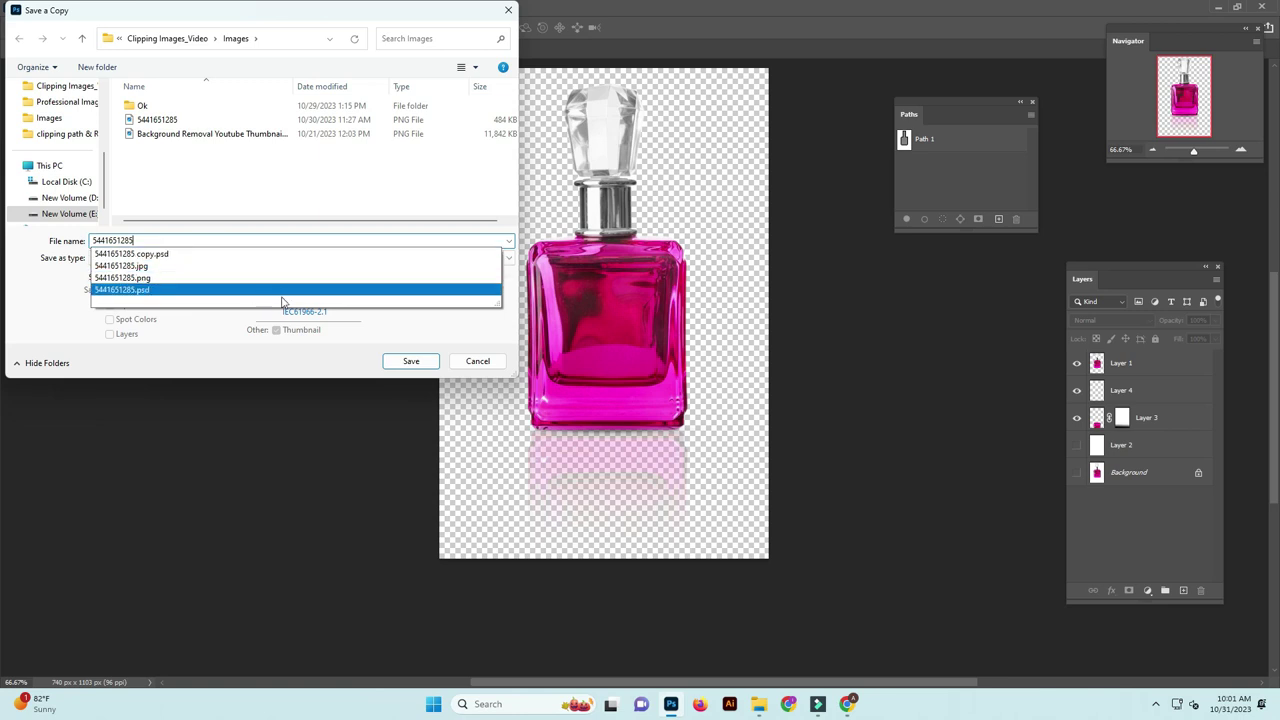
left_click(380, 325)
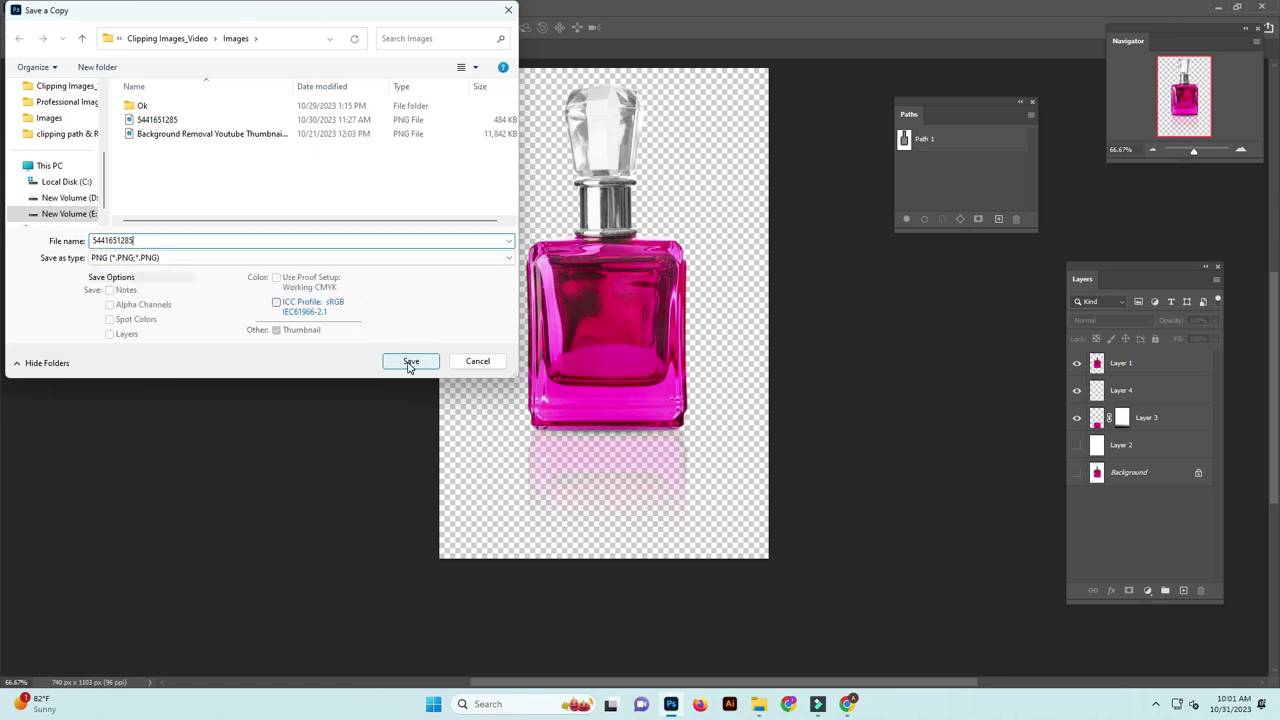
left_click(409, 366)
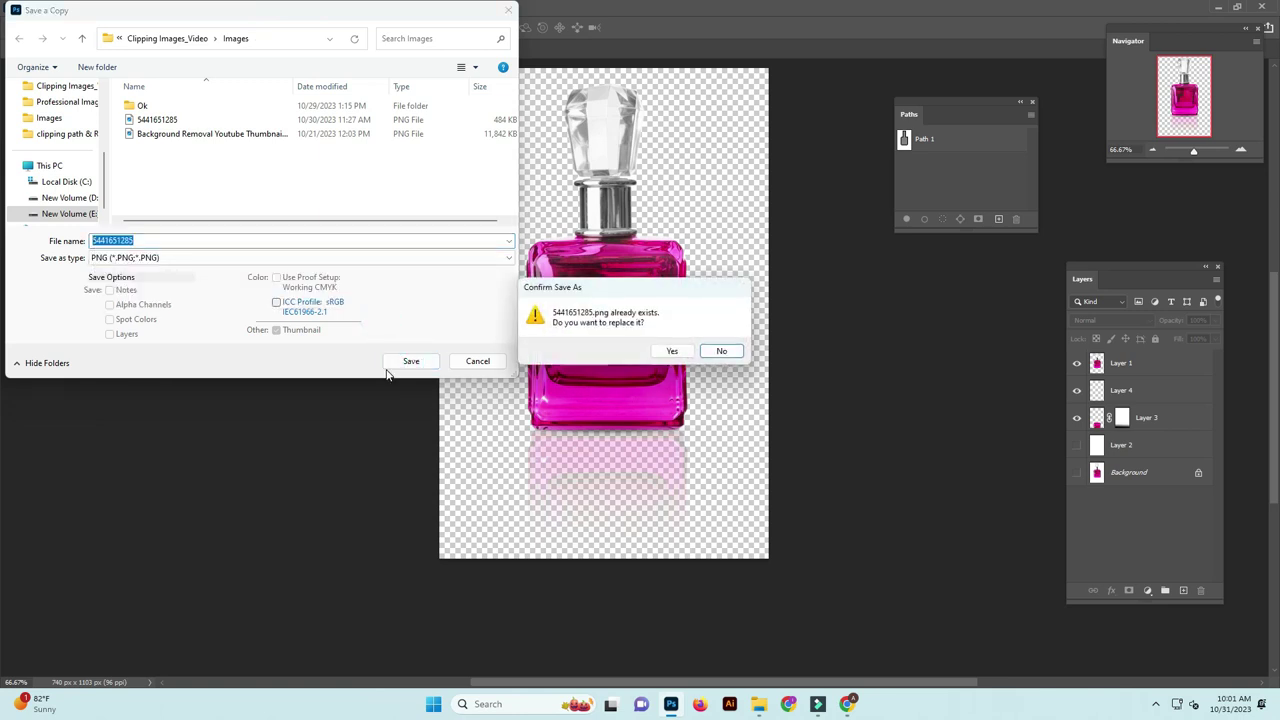
left_click(679, 353)
left_click(608, 170)
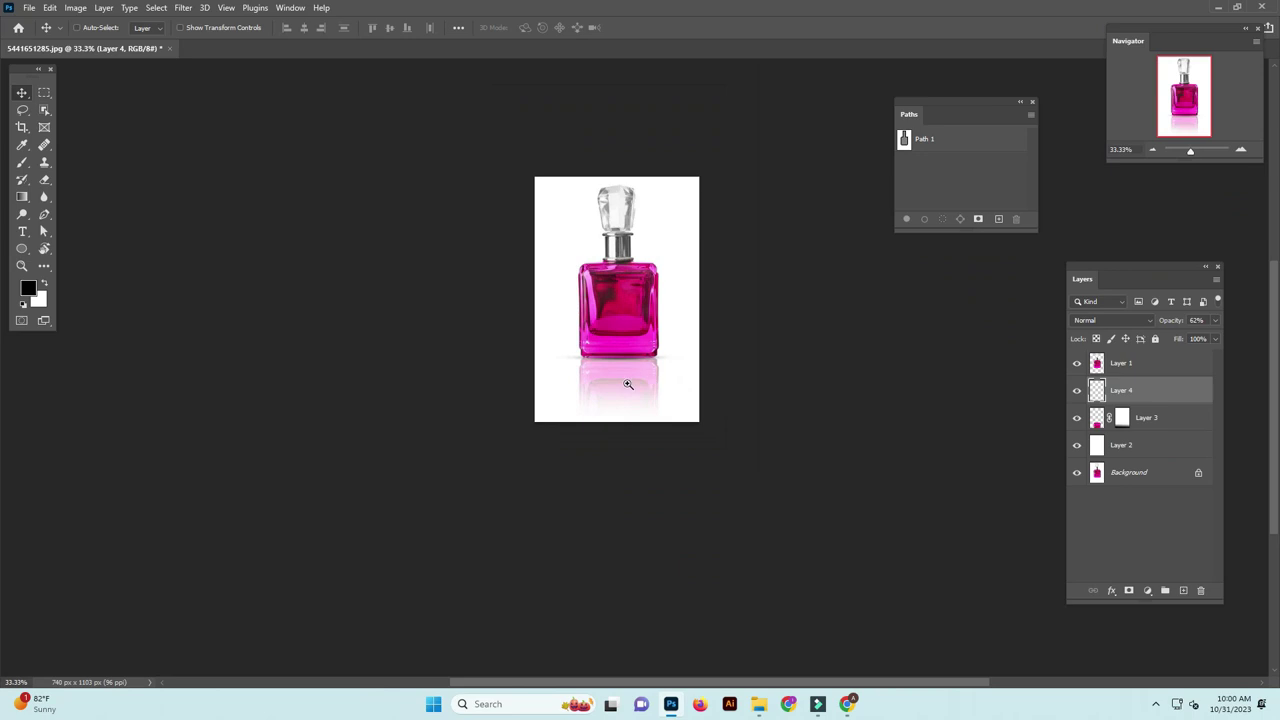
- Scale the Layer 4 shadow down to about 92% of its size
key("ctrl+t")
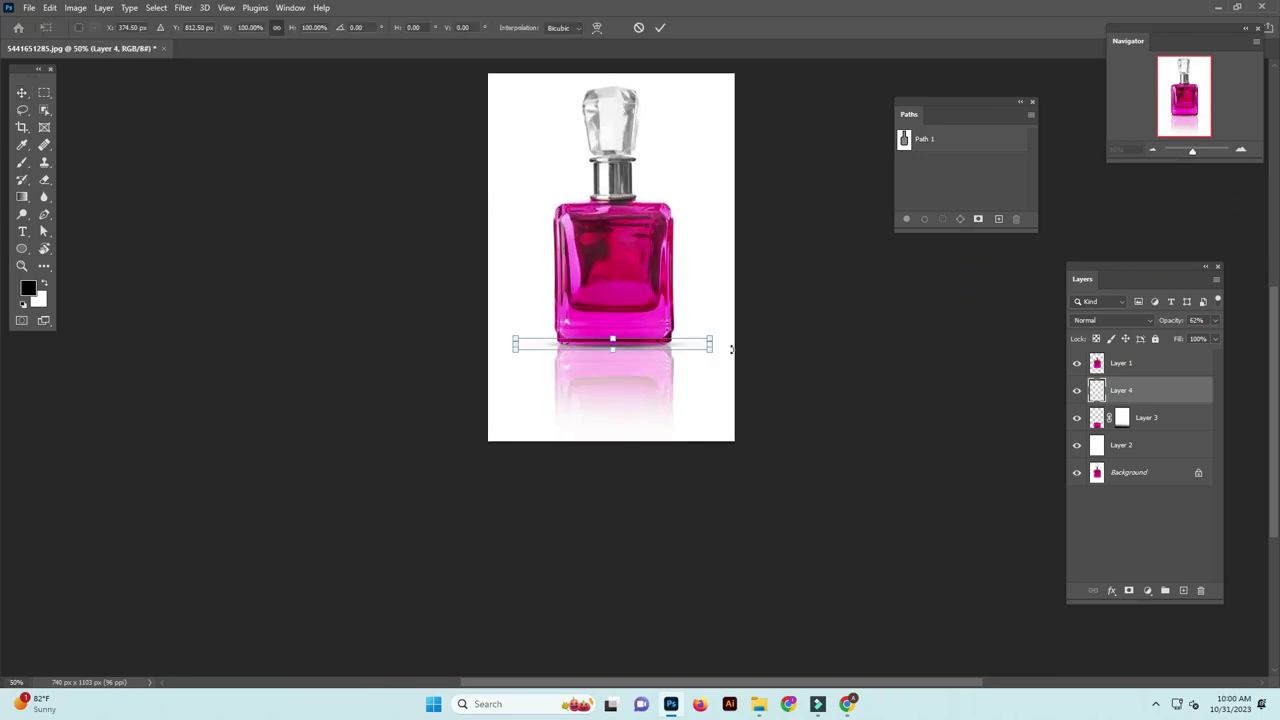
scroll(705, 346, "up", 1)
left_click_drag(716, 344, 706, 343)
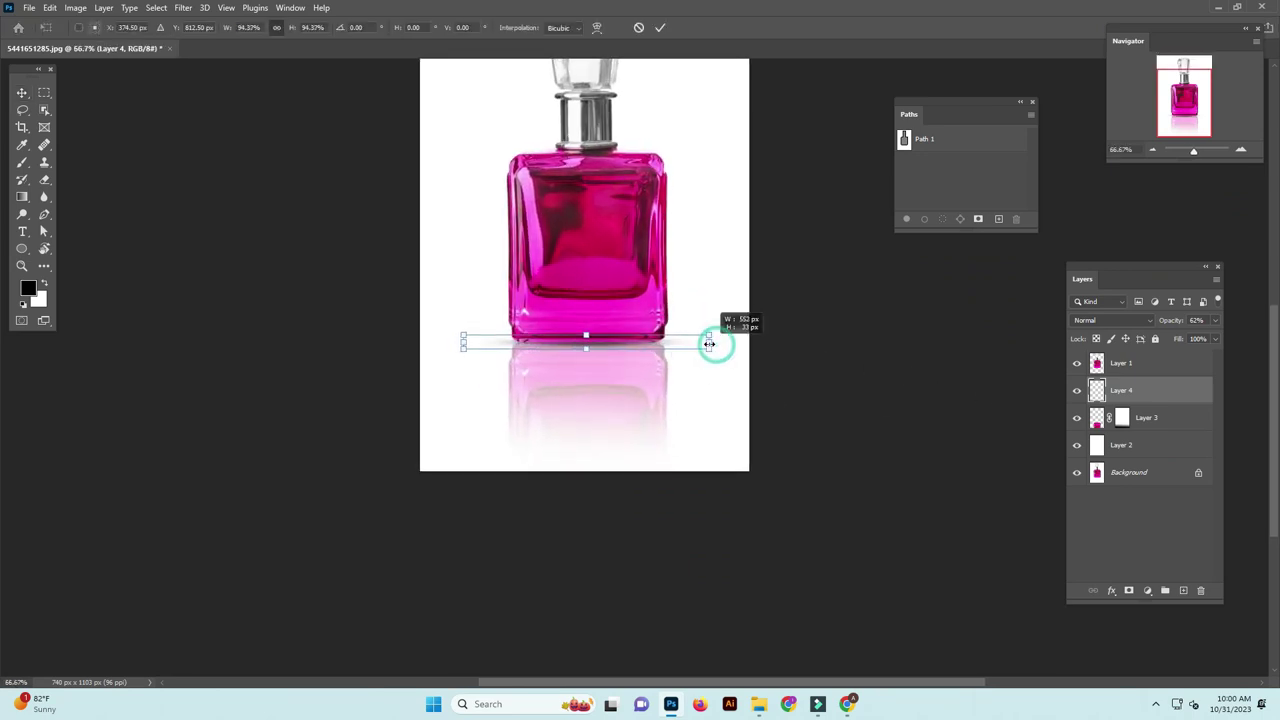
key("Return")
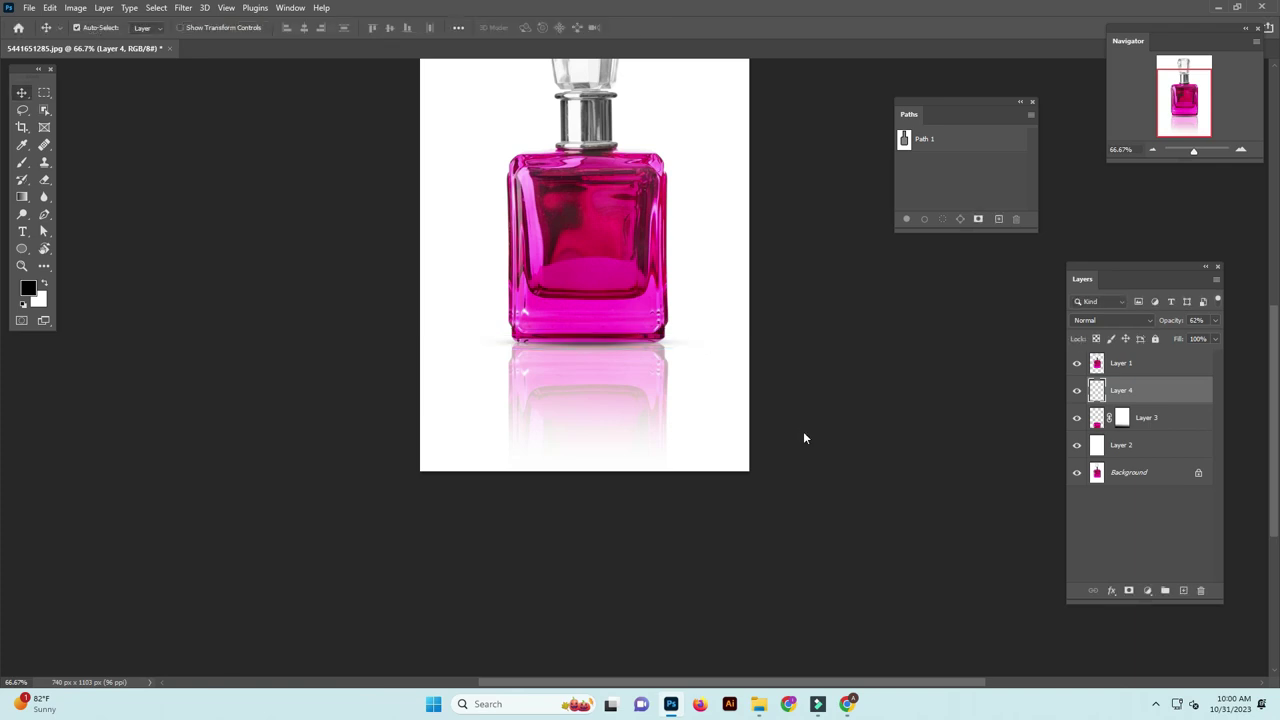
scroll(790, 410, "down", 1)
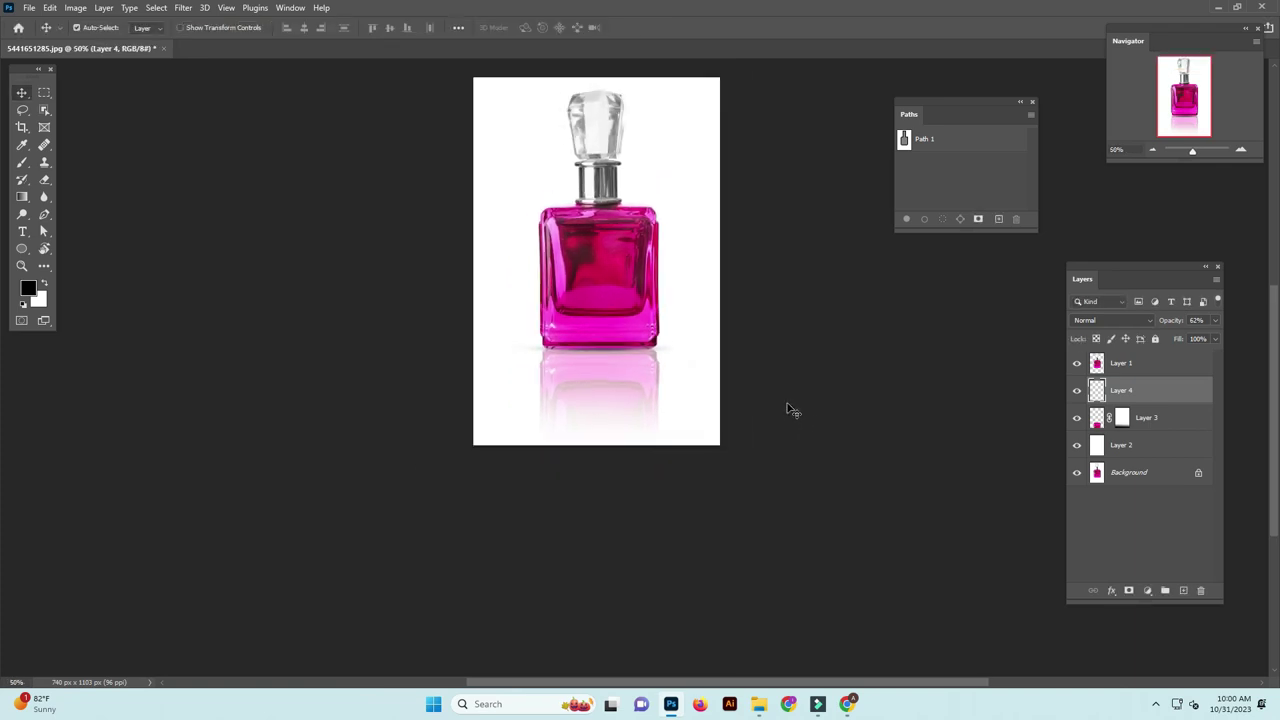
- Set the Layer 3 reflection opacity to 30%
left_click(1193, 419)
left_click(1203, 320)
type("30")
key("Return")
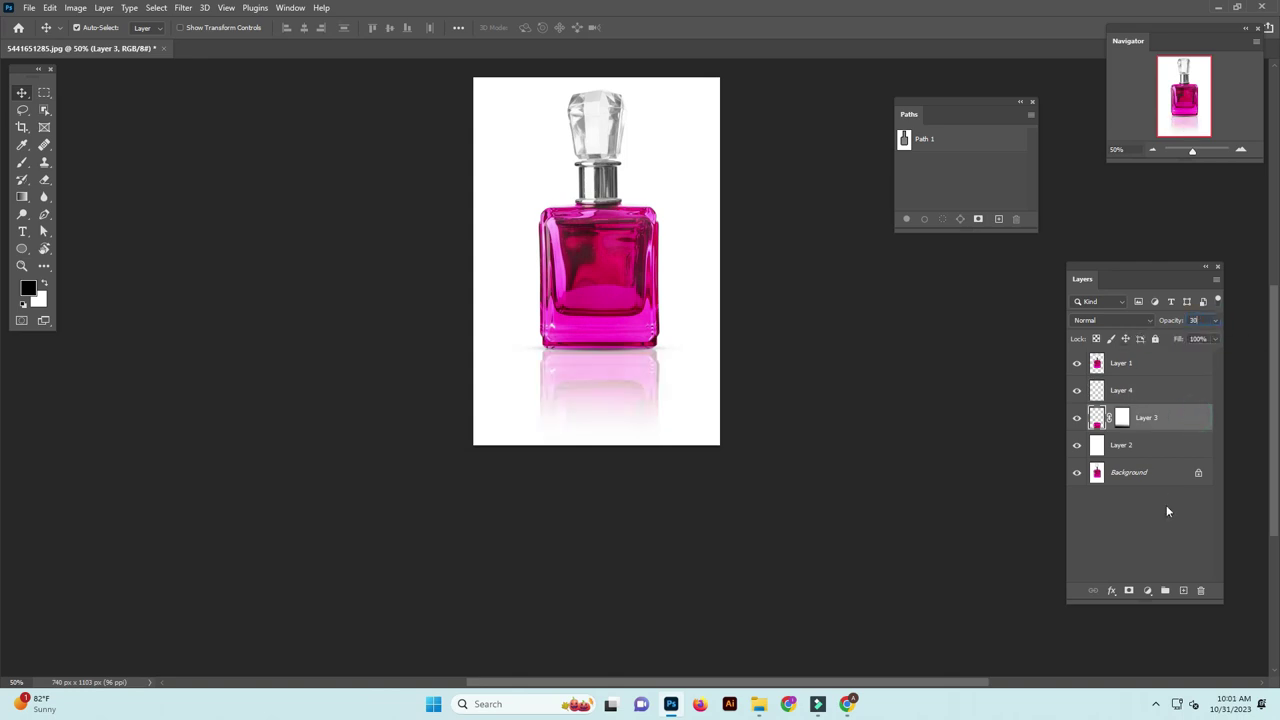
left_click(1143, 534)
- Toggle the shadow and reflection layers to compare, then zoom out to the whole image
scroll(663, 374, "up", 2)
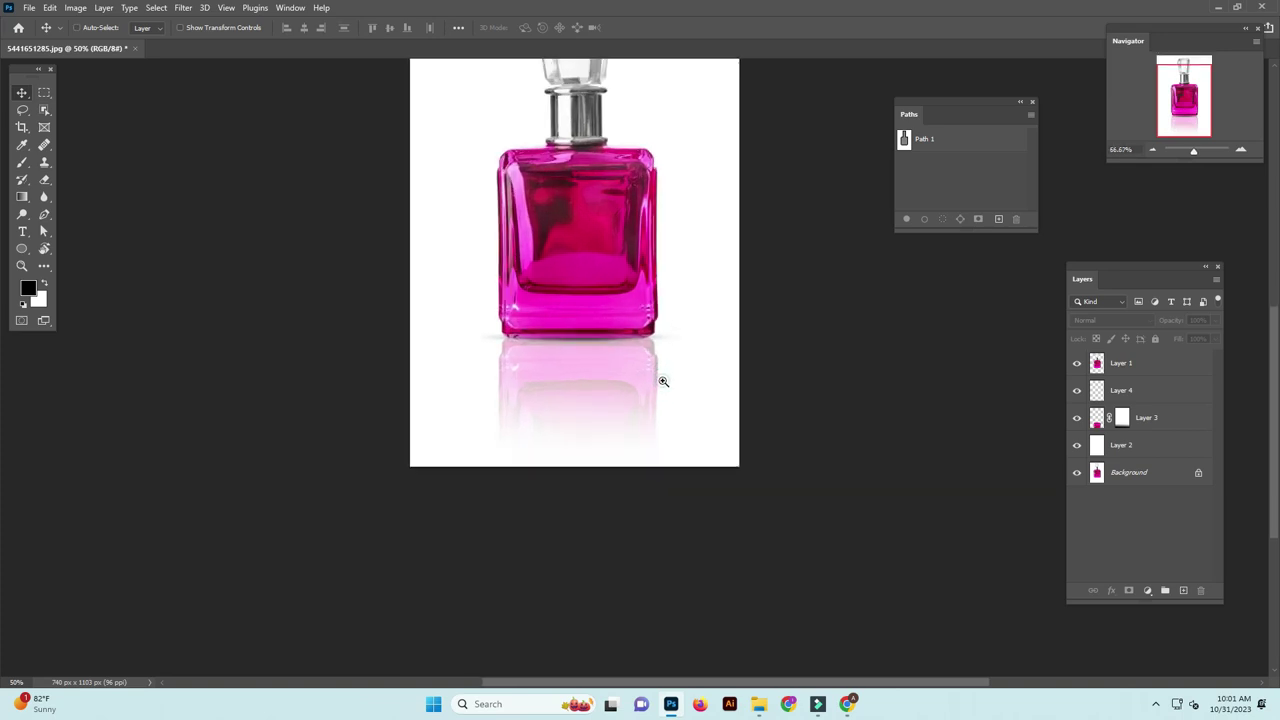
scroll(846, 377, "down", 1)
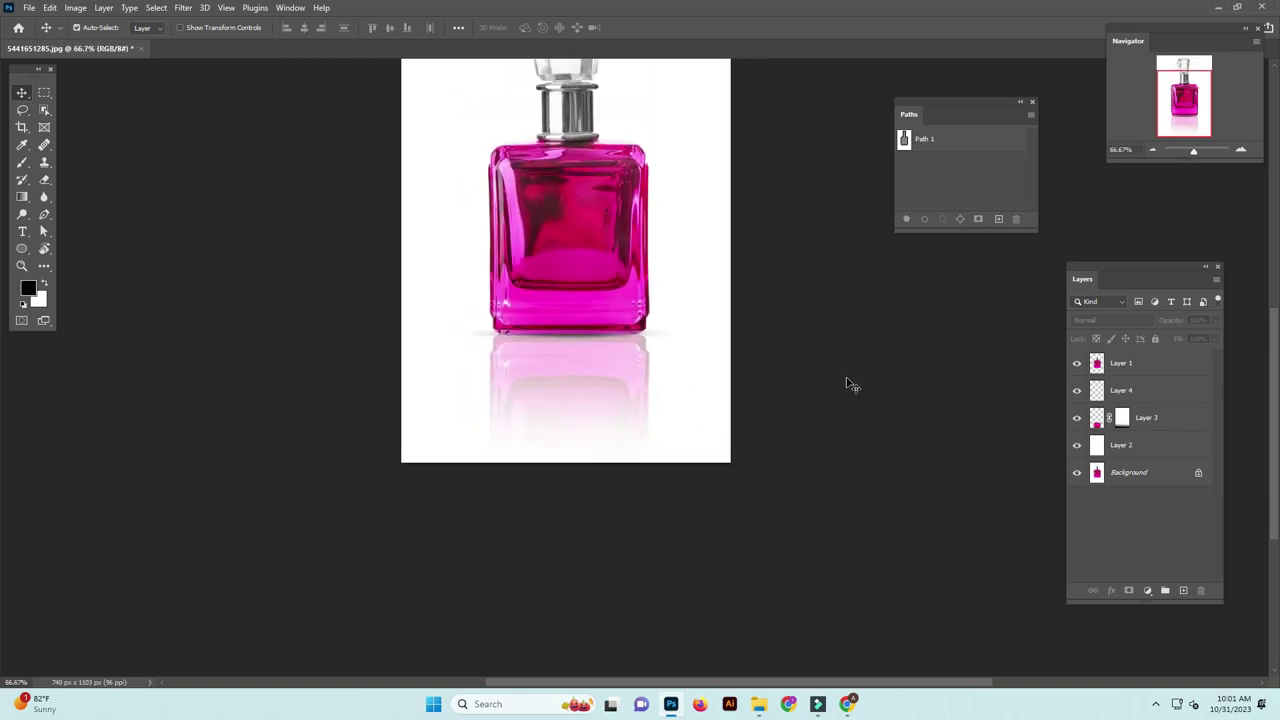
scroll(846, 377, "down", 1)
scroll(866, 376, "down", 1)
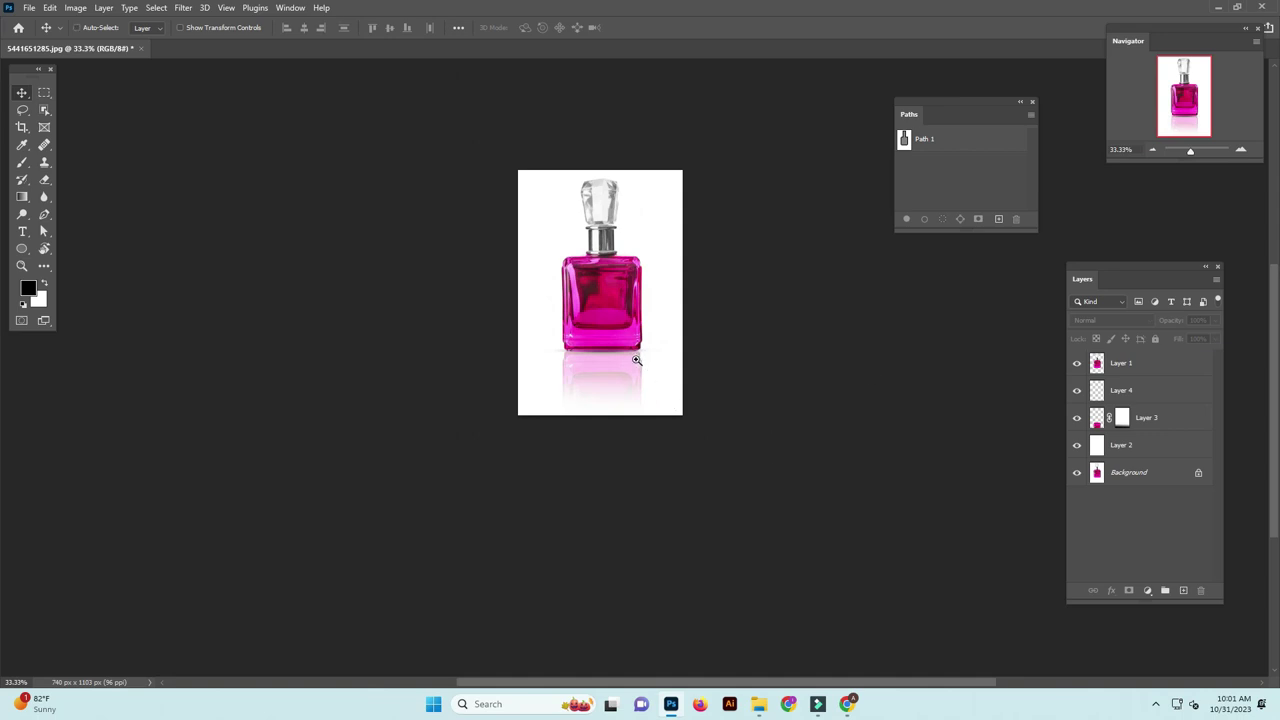
scroll(636, 358, "up", 1)
left_click(1077, 391)
left_click(1077, 391)
left_click(1077, 418)
left_click(1077, 418)
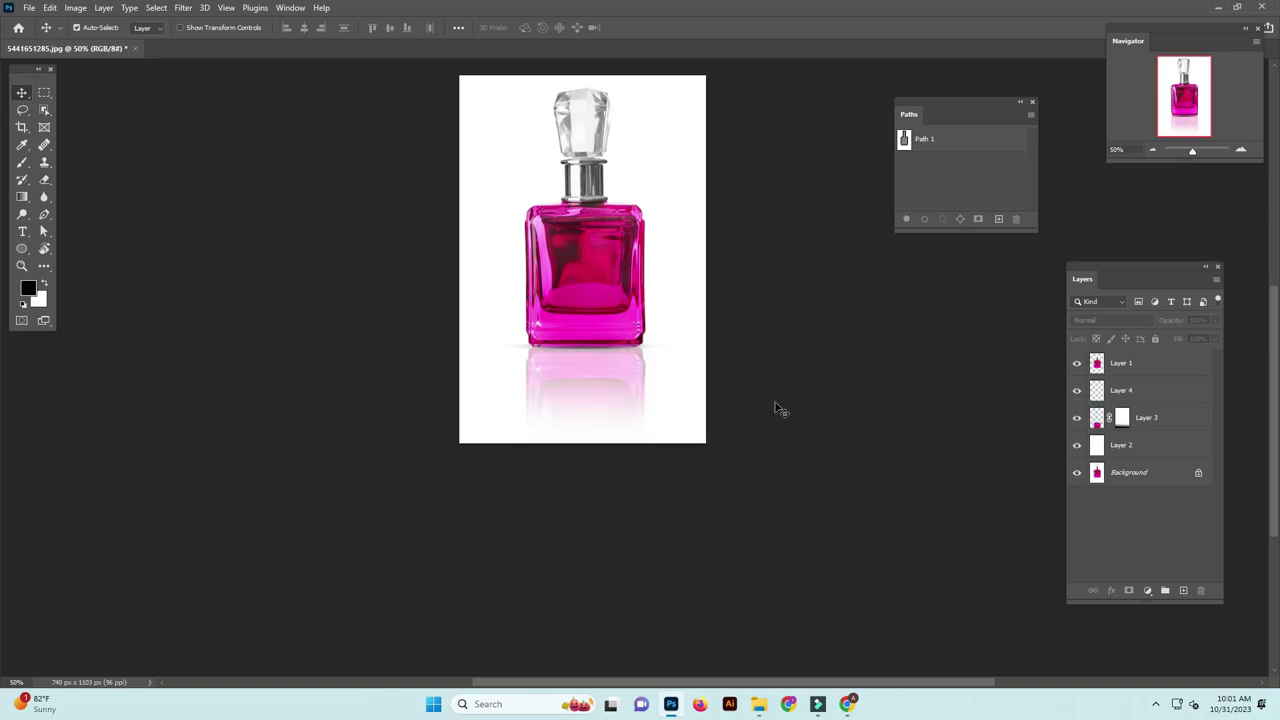
key("ctrl")
key("ctrl+minus")
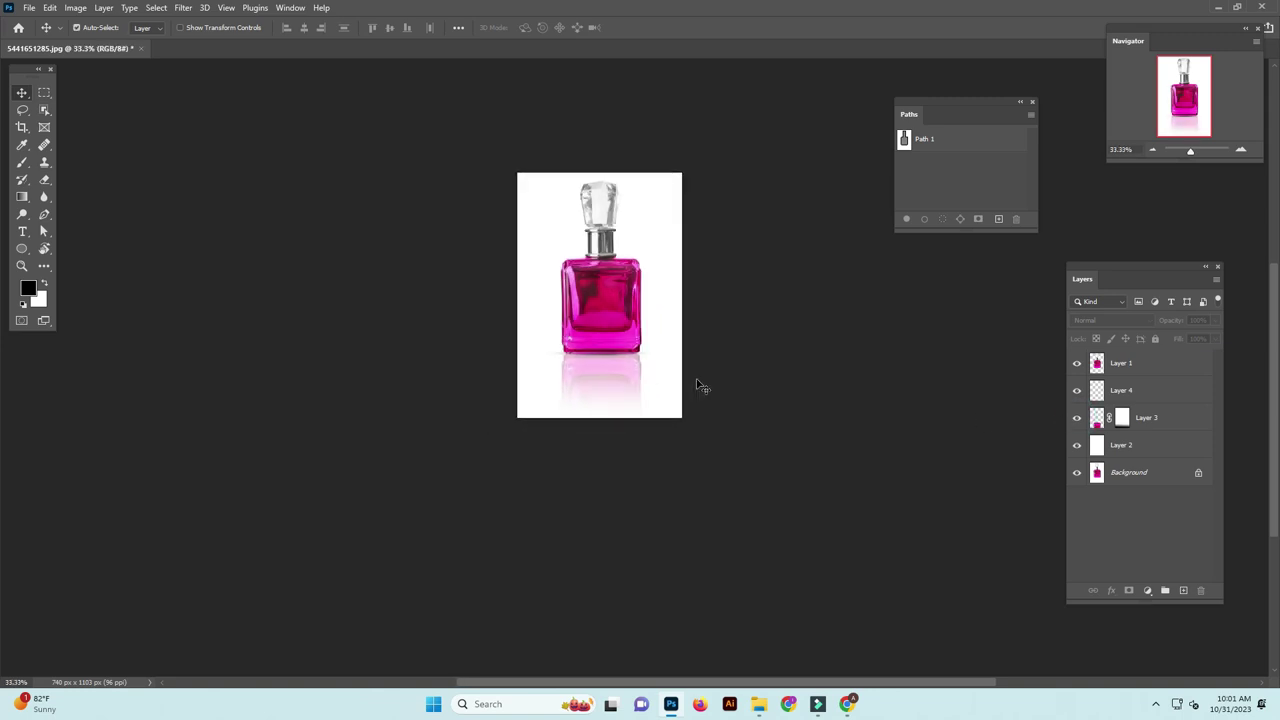